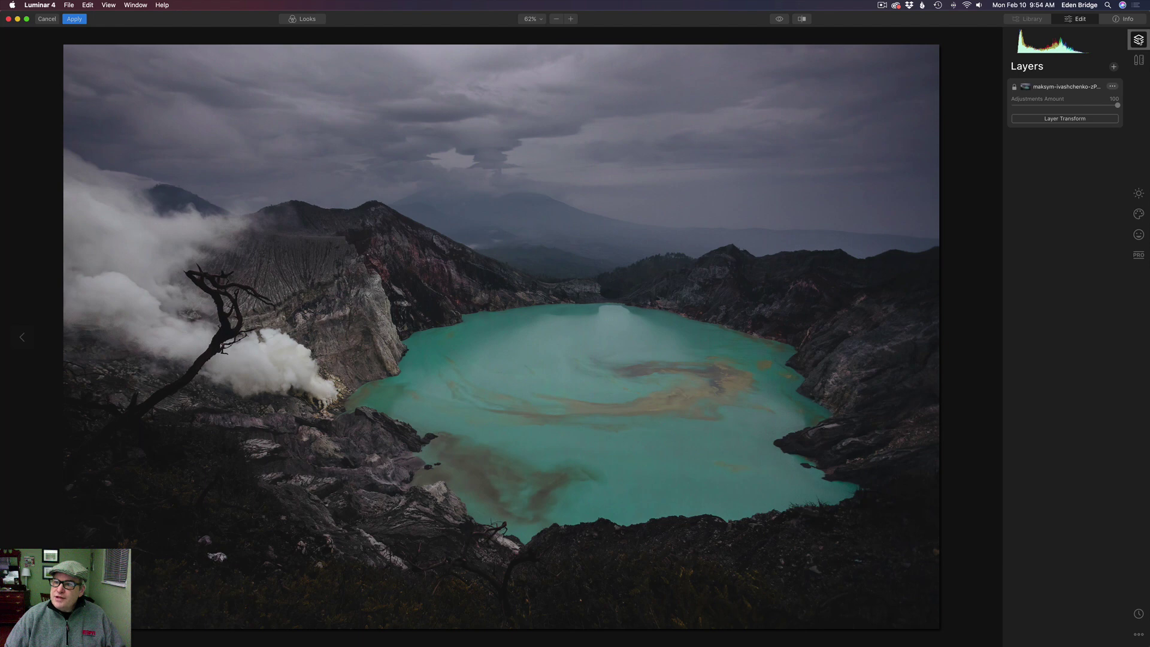
# Add a new adjustment layer above the photo and rename it Lighten.
pyautogui.click(1115, 67)
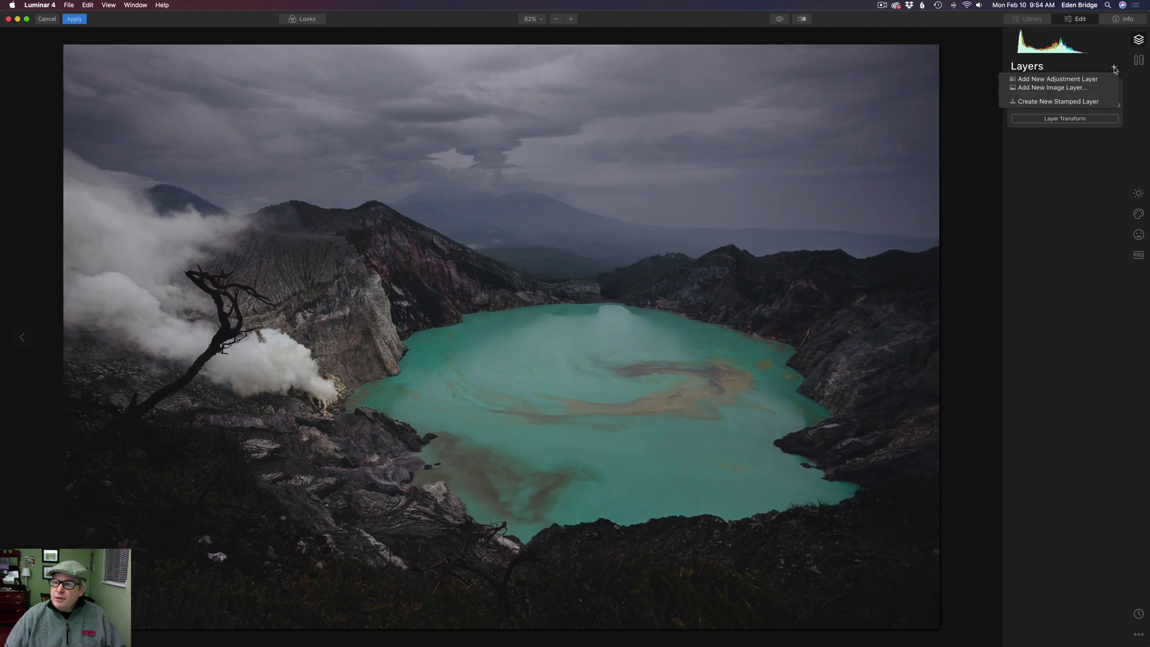
pyautogui.click(1076, 79)
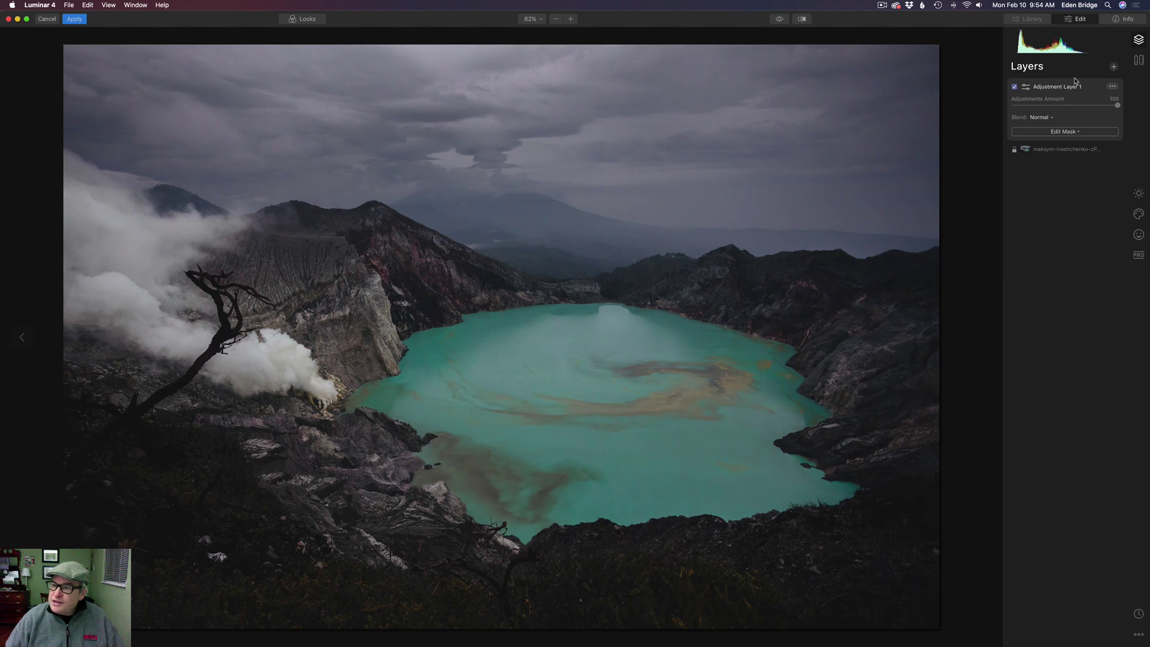
pyautogui.click(1113, 87)
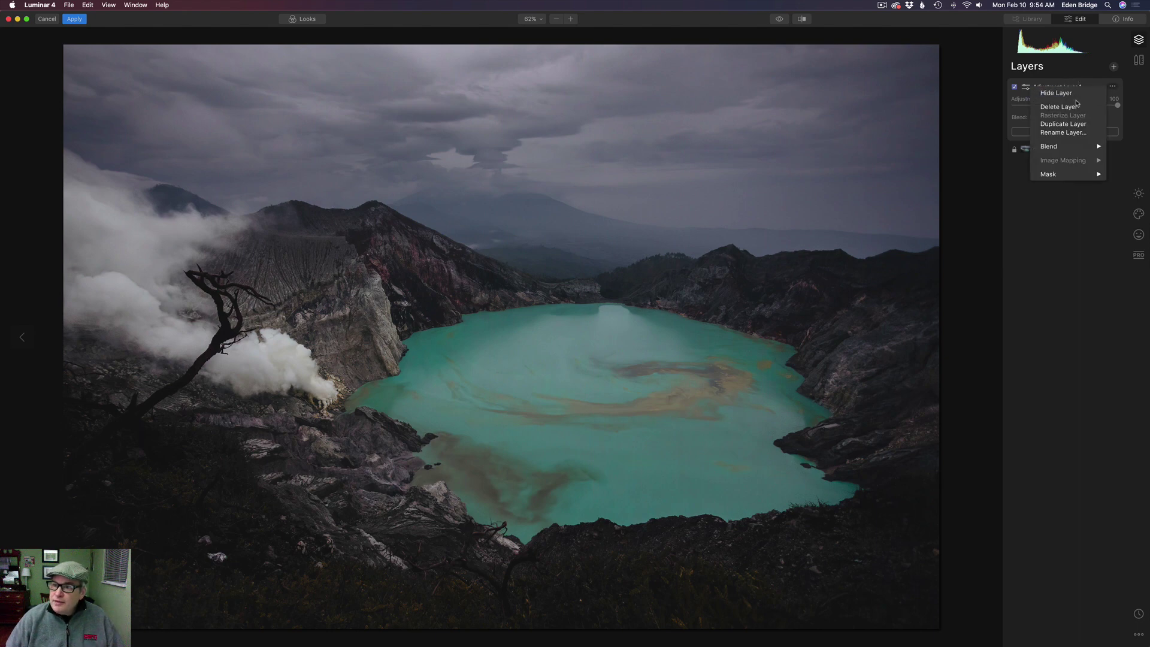
pyautogui.click(1072, 132)
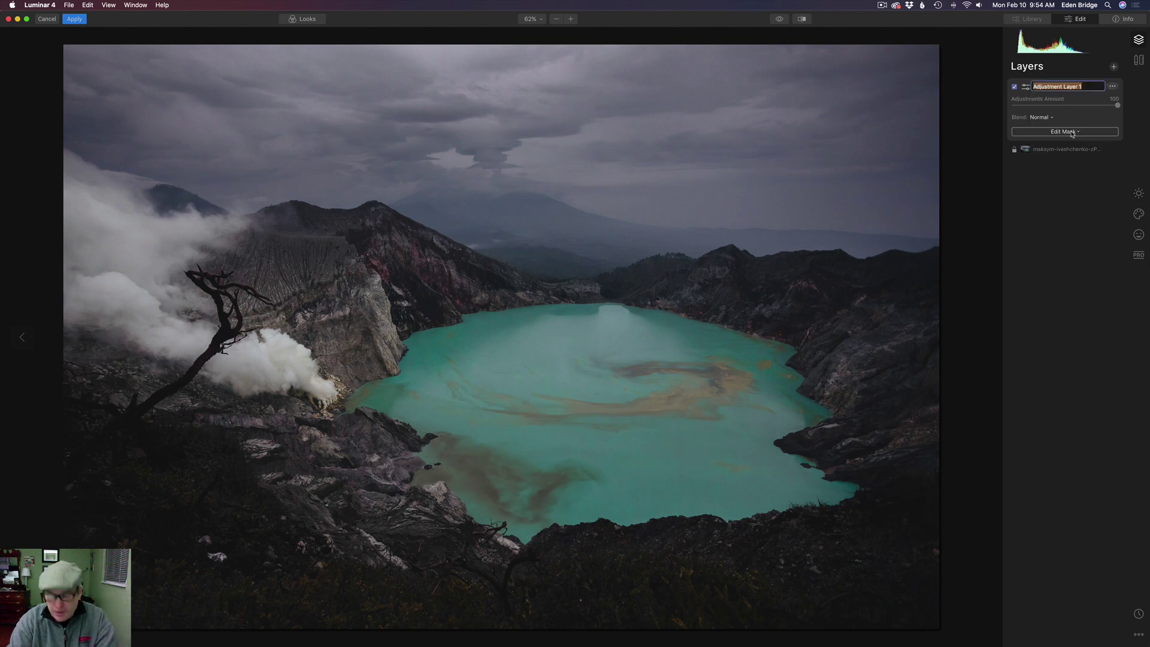
pyautogui.write('Lighten')
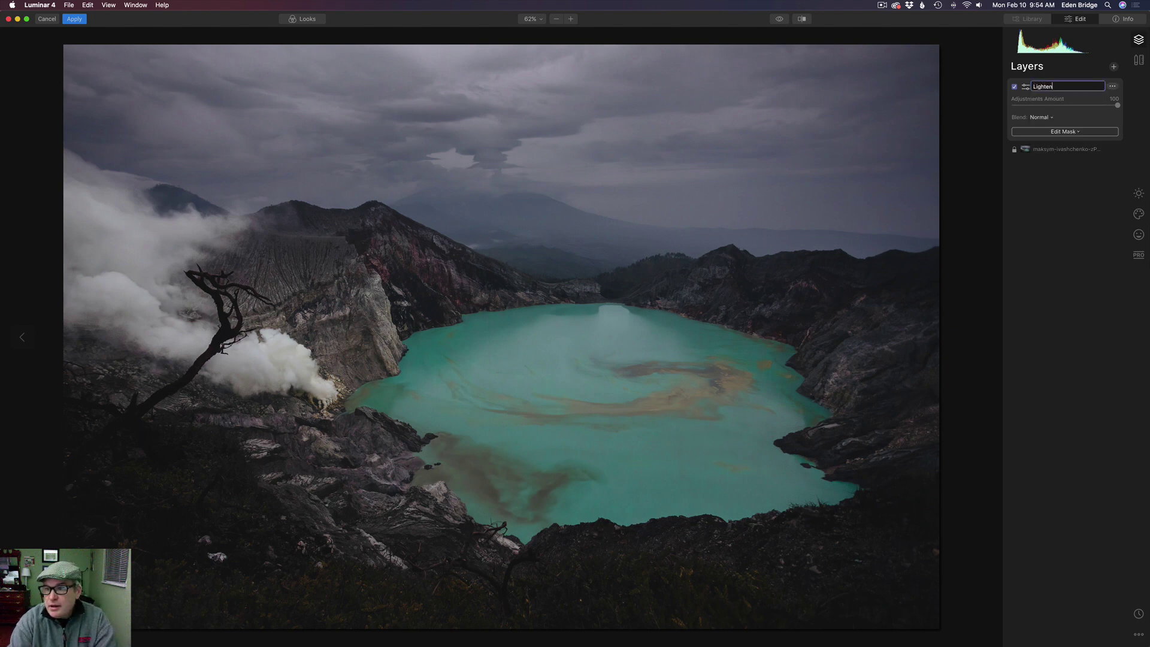
pyautogui.press('Return')
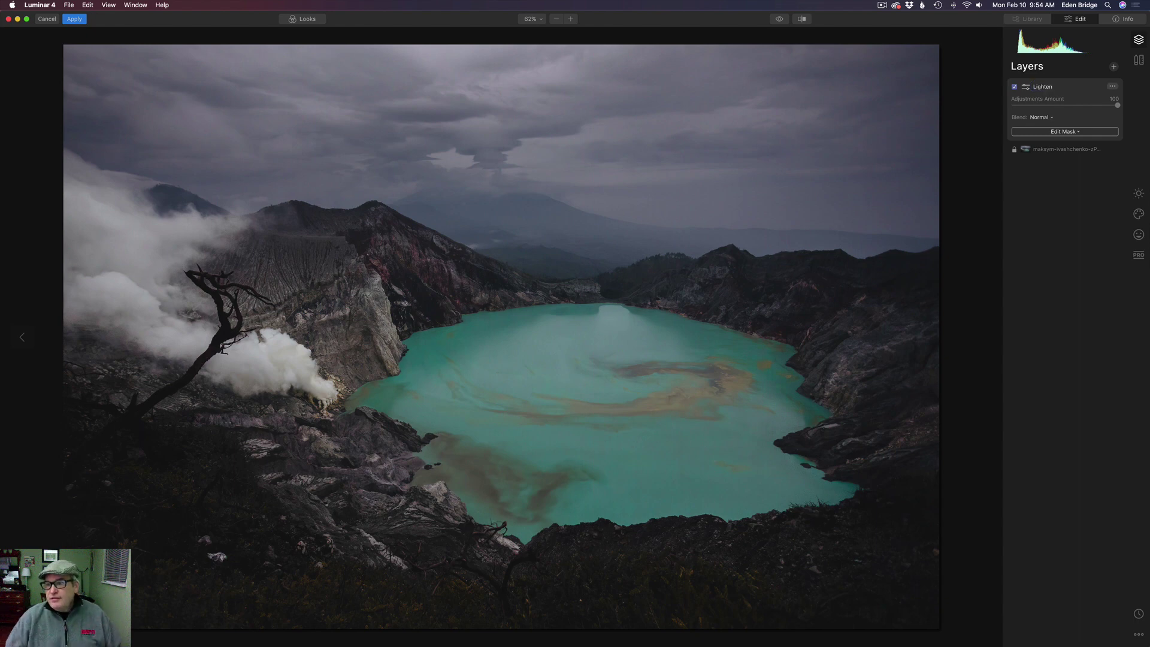
# Brighten the Lighten layer by raising the midpoint of the Light filter's overall tone curve slightly.
pyautogui.click(1141, 193)
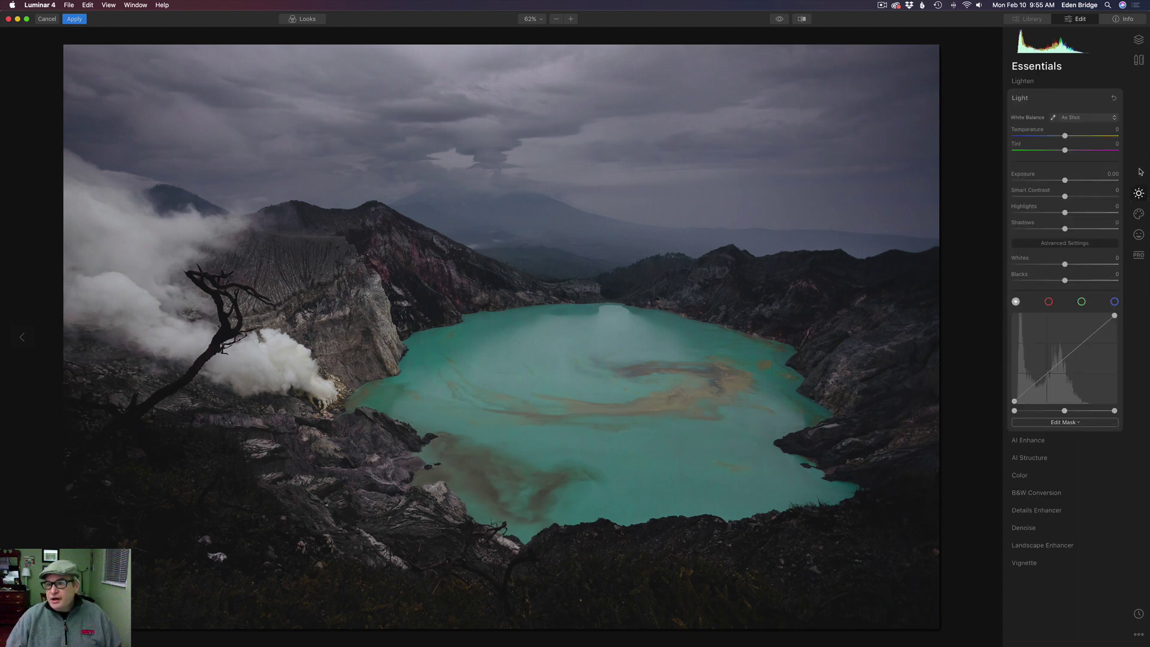
pyautogui.click(1050, 98)
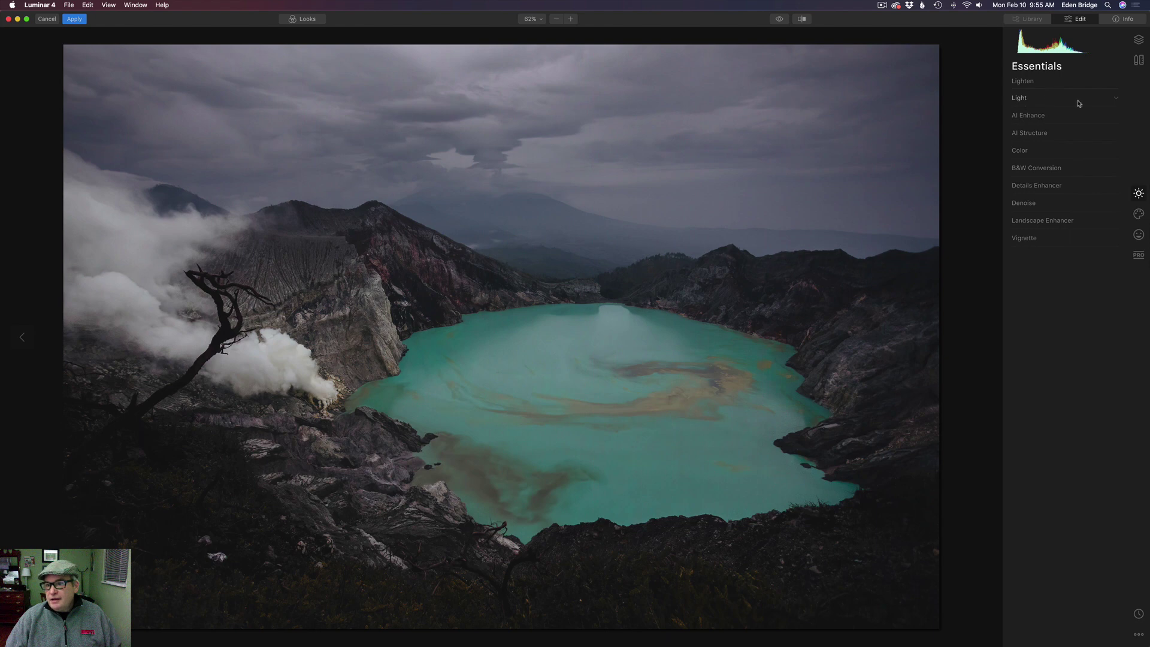
pyautogui.click(1067, 101)
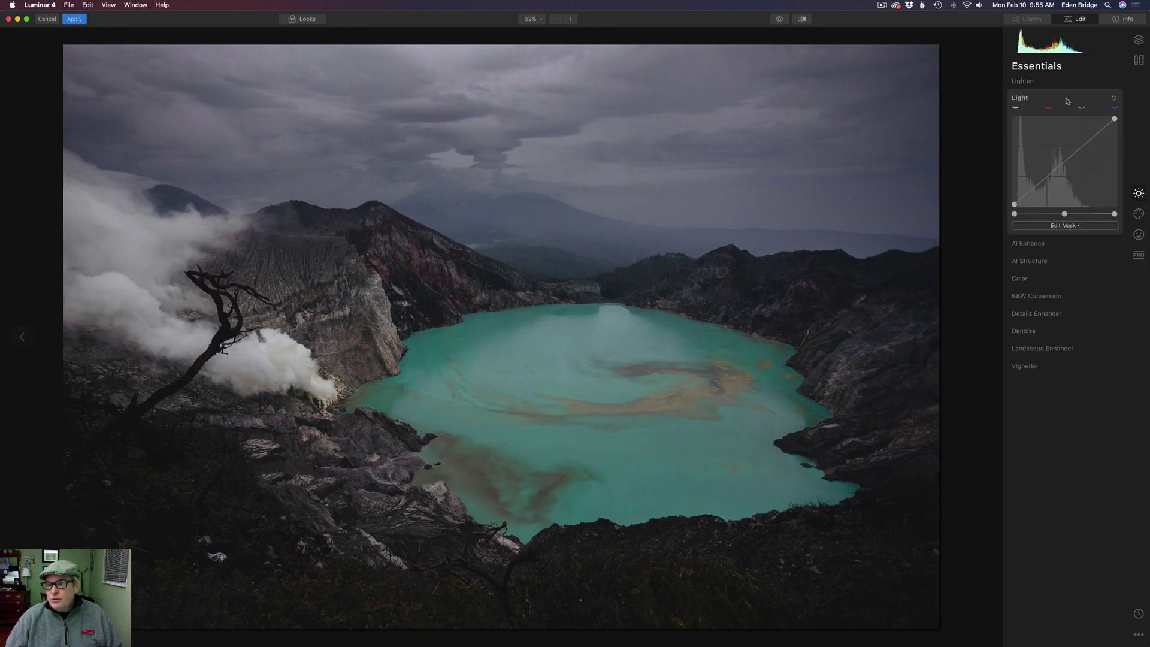
pyautogui.click(1070, 245)
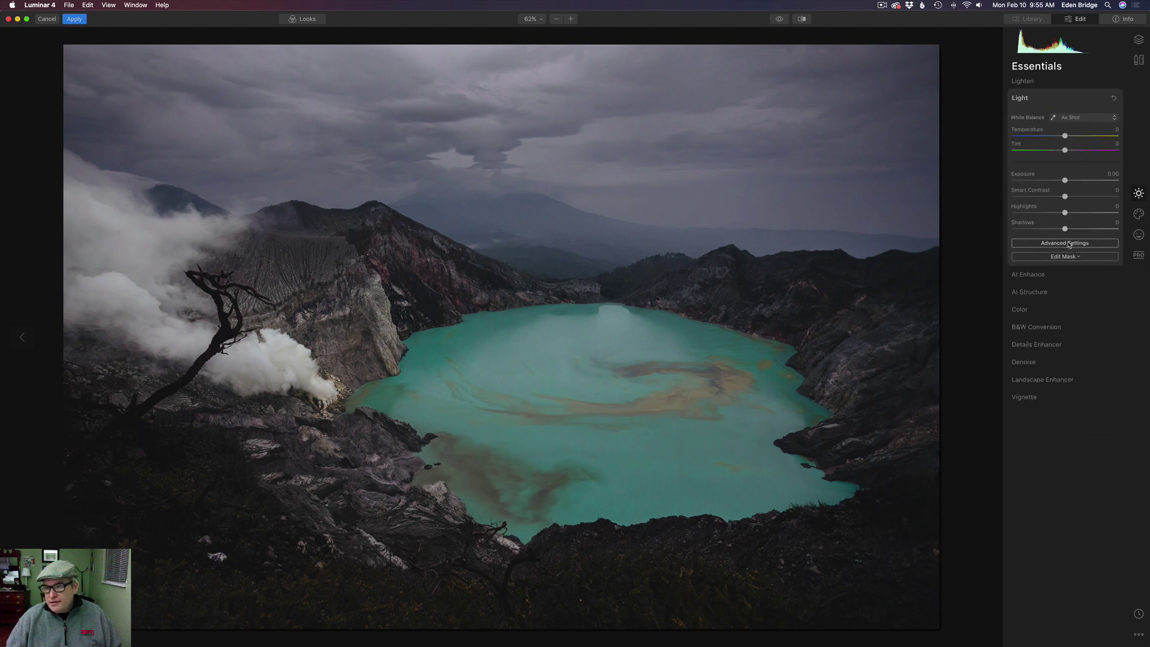
pyautogui.click(1068, 244)
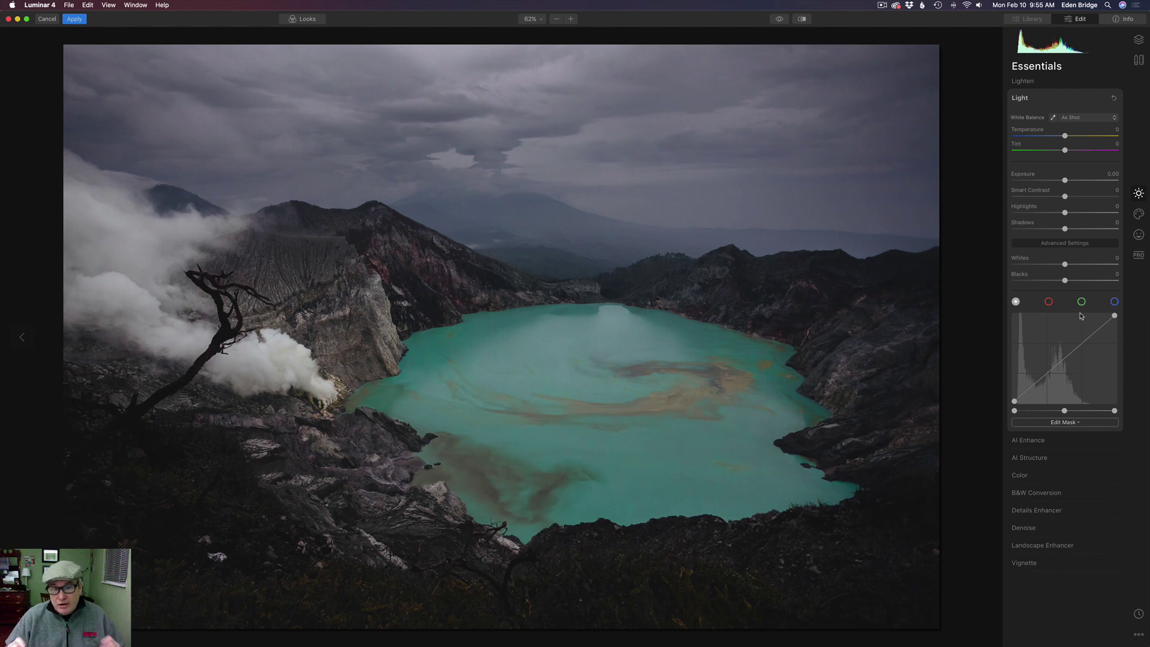
pyautogui.click(1066, 360)
pyautogui.moveTo(1066, 360); pyautogui.dragTo(1065, 351)
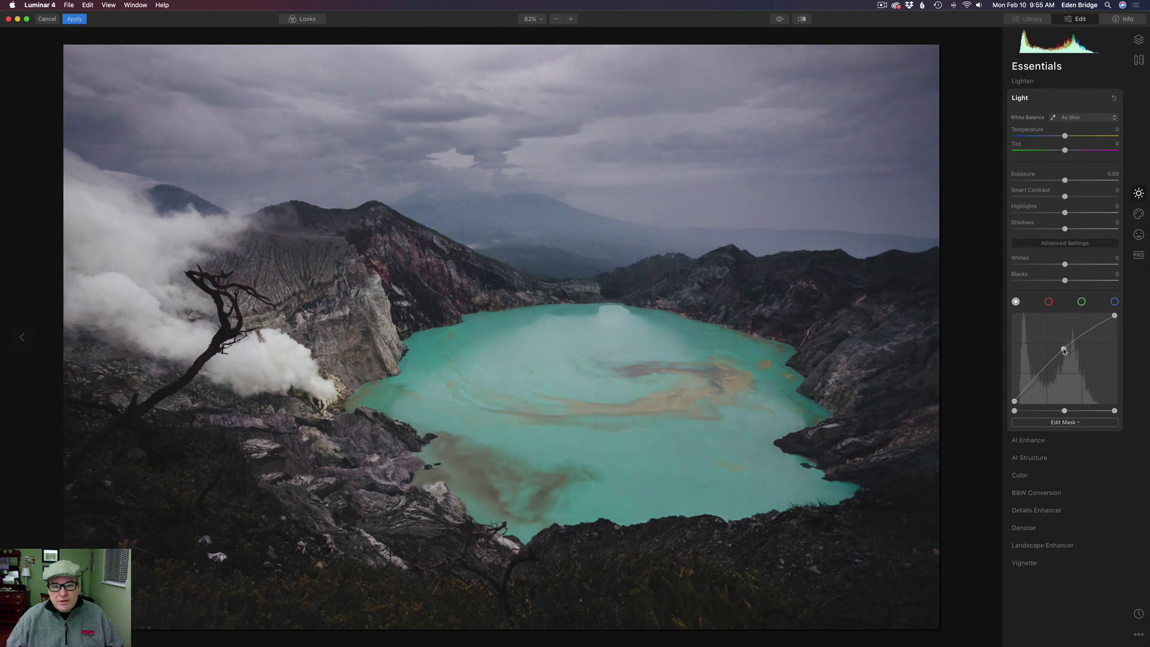
# Toggle the Lighten layer's visibility off and on to compare the photo before and after brightening.
pyautogui.click(1140, 40)
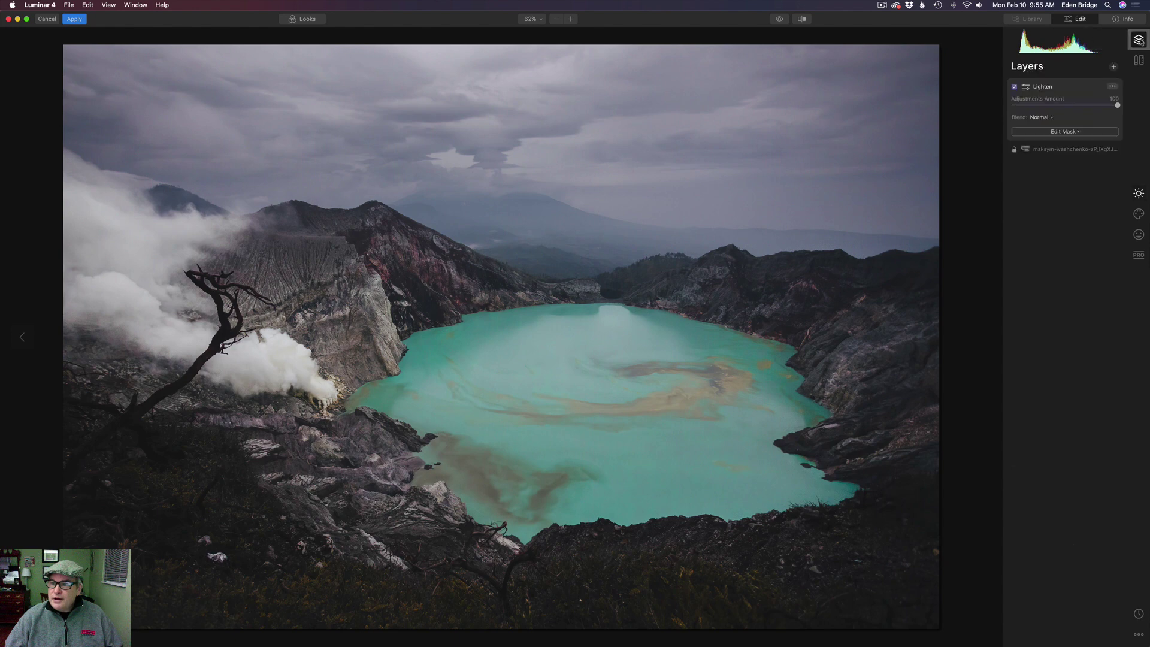
pyautogui.click(1015, 88)
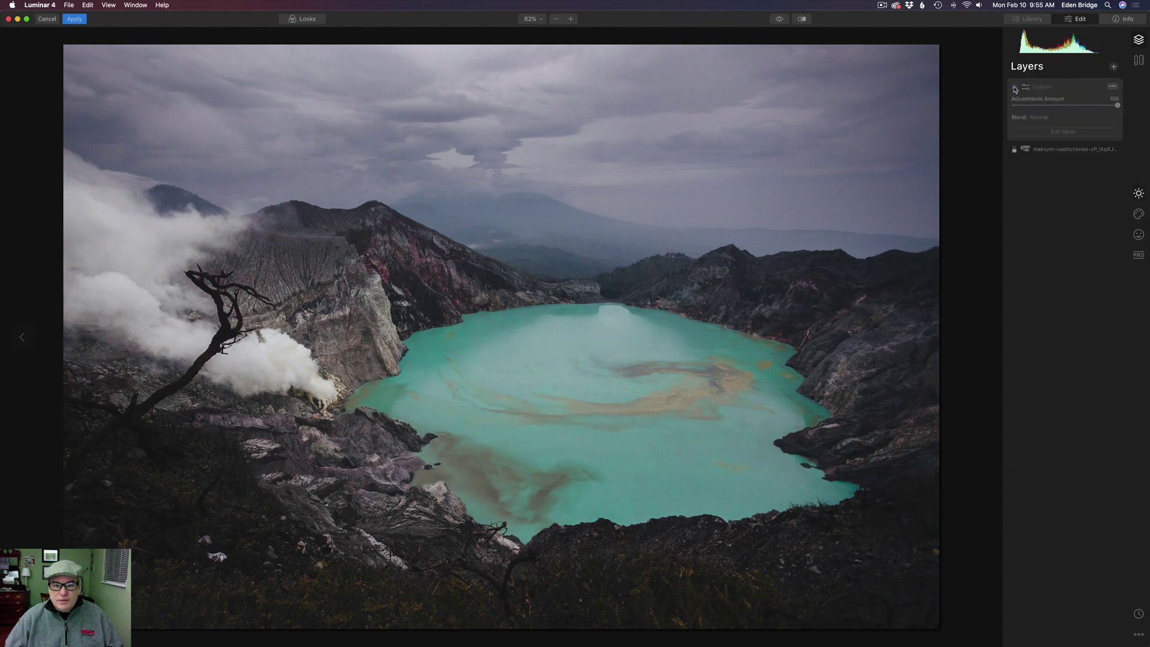
pyautogui.click(1014, 88)
pyautogui.click(1014, 88)
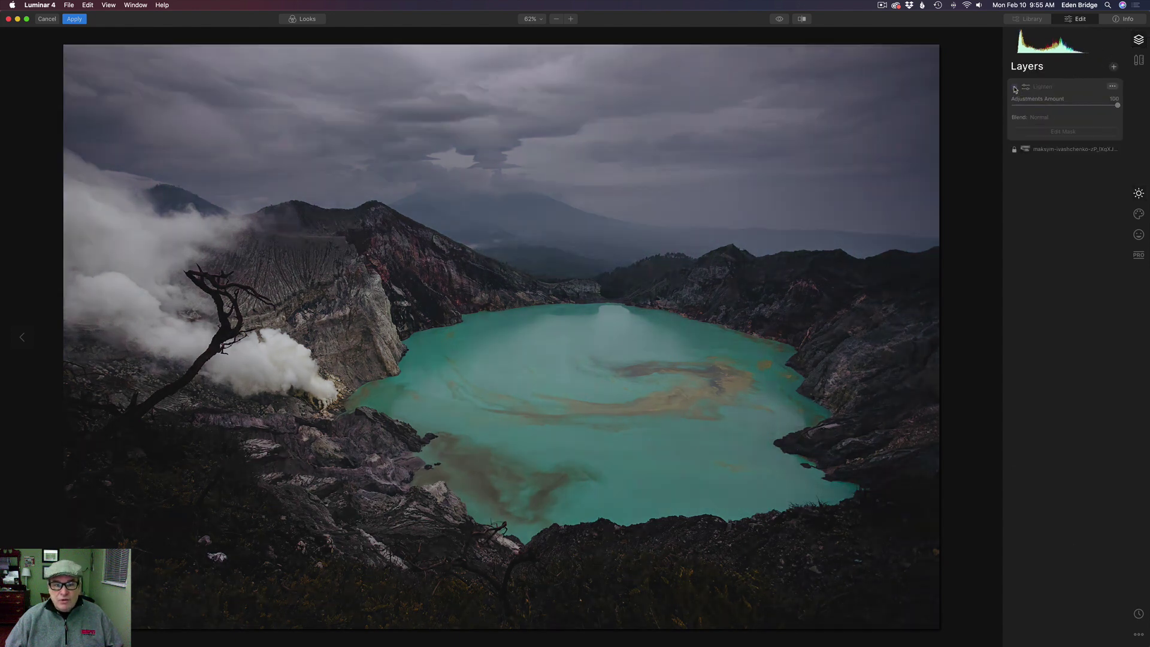
pyautogui.click(1015, 88)
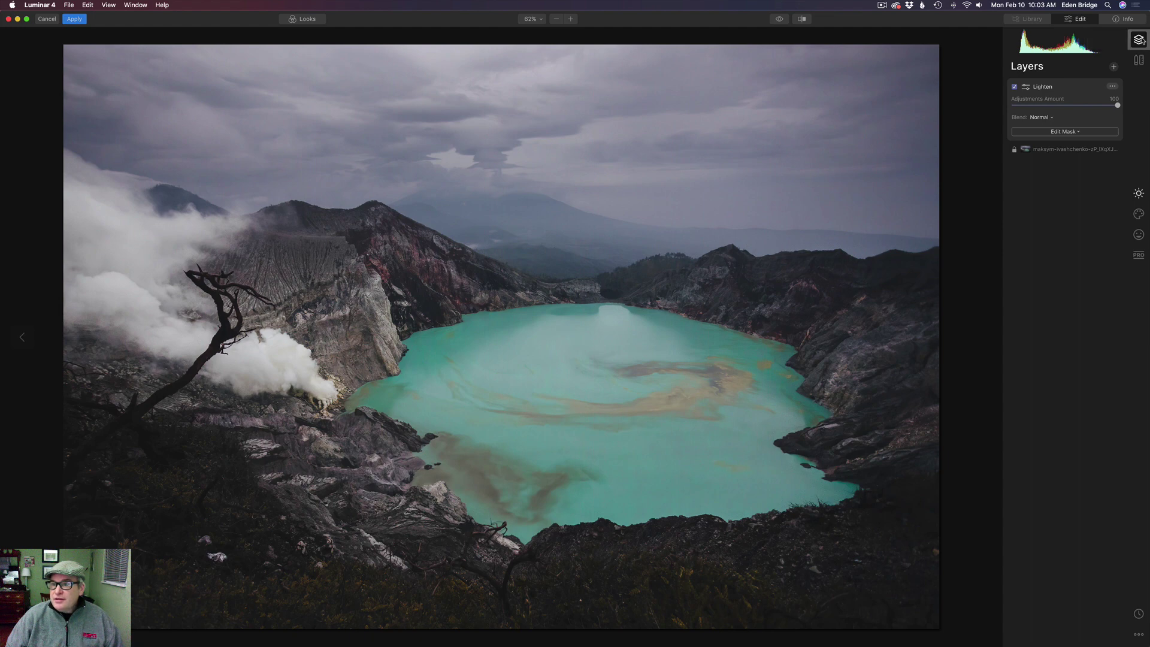
# Add another adjustment layer above Lighten and rename it Darken Water.
pyautogui.click(1115, 69)
pyautogui.click(1084, 77)
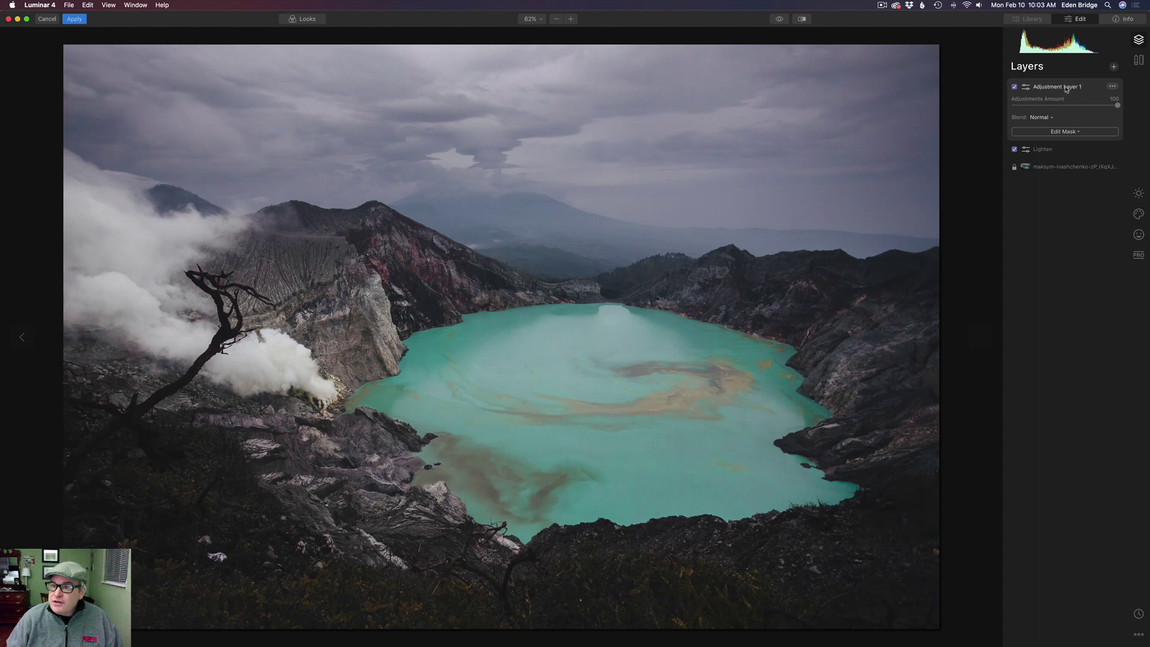
pyautogui.click(1113, 87)
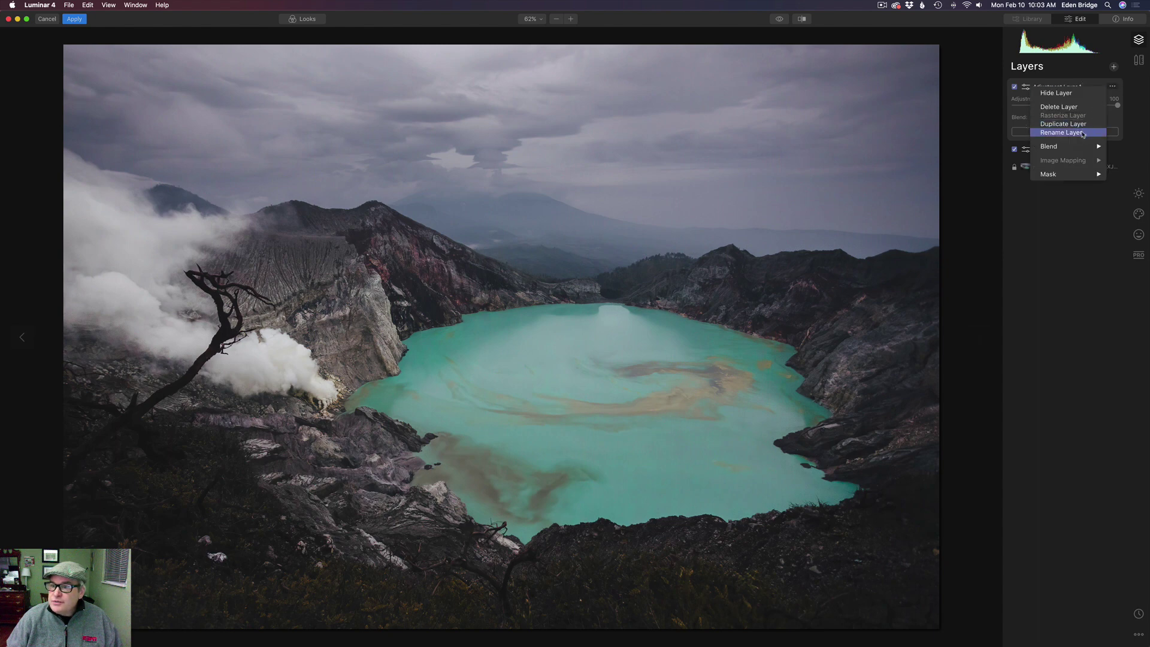
pyautogui.click(1083, 132)
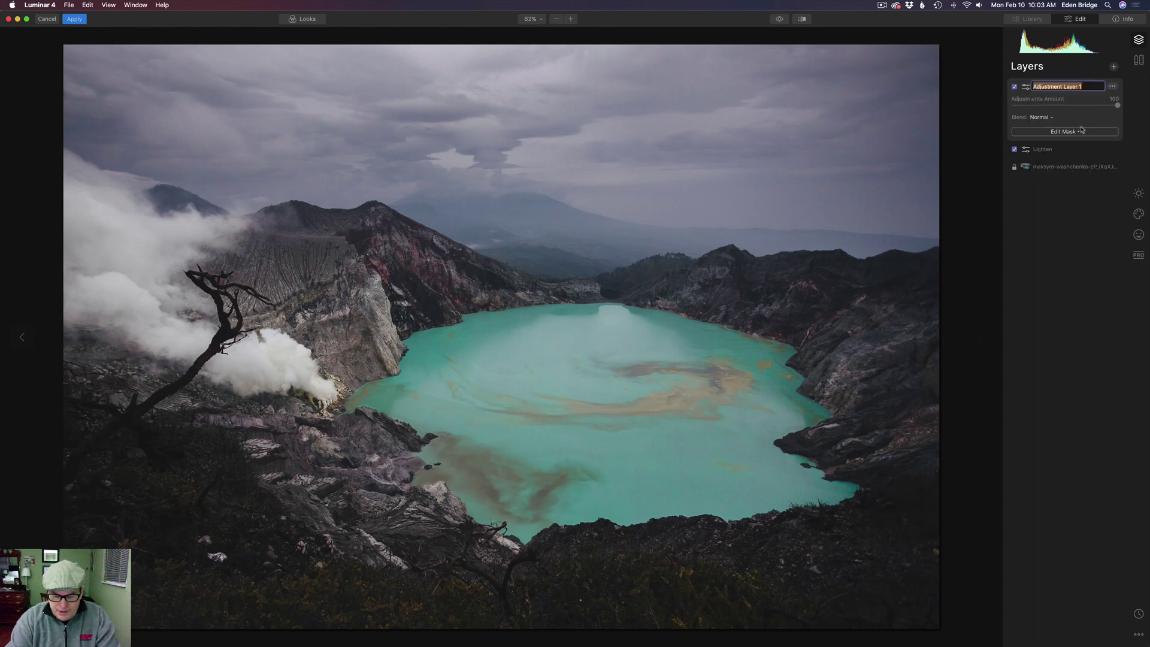
pyautogui.write('Darke')
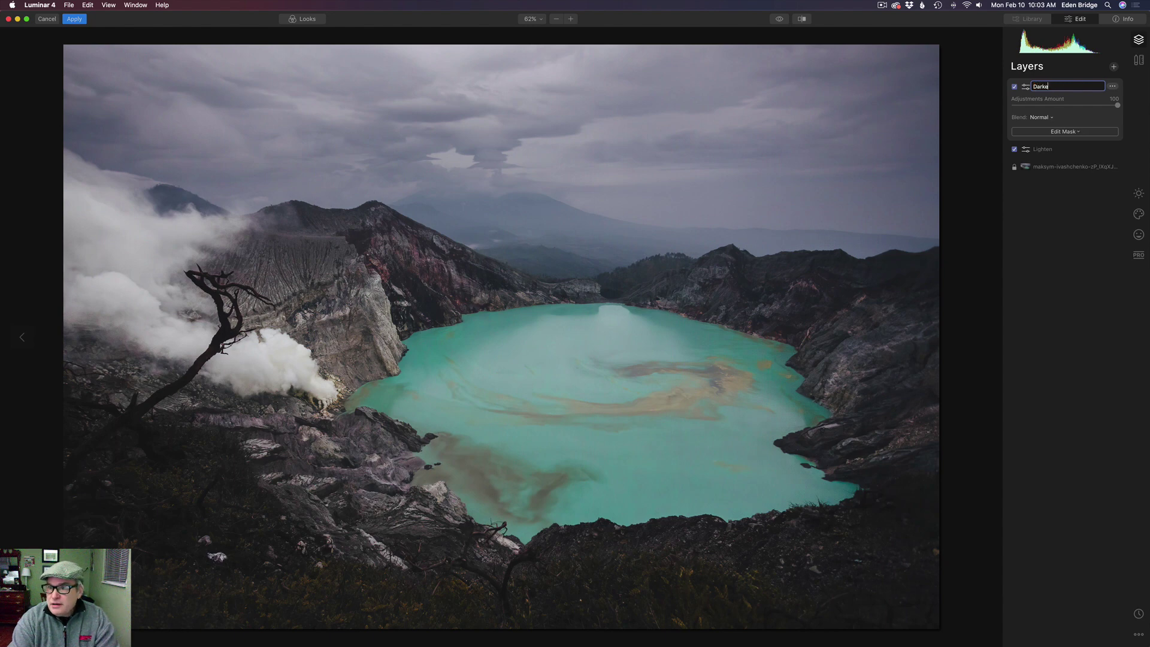
pyautogui.write('n Wate')
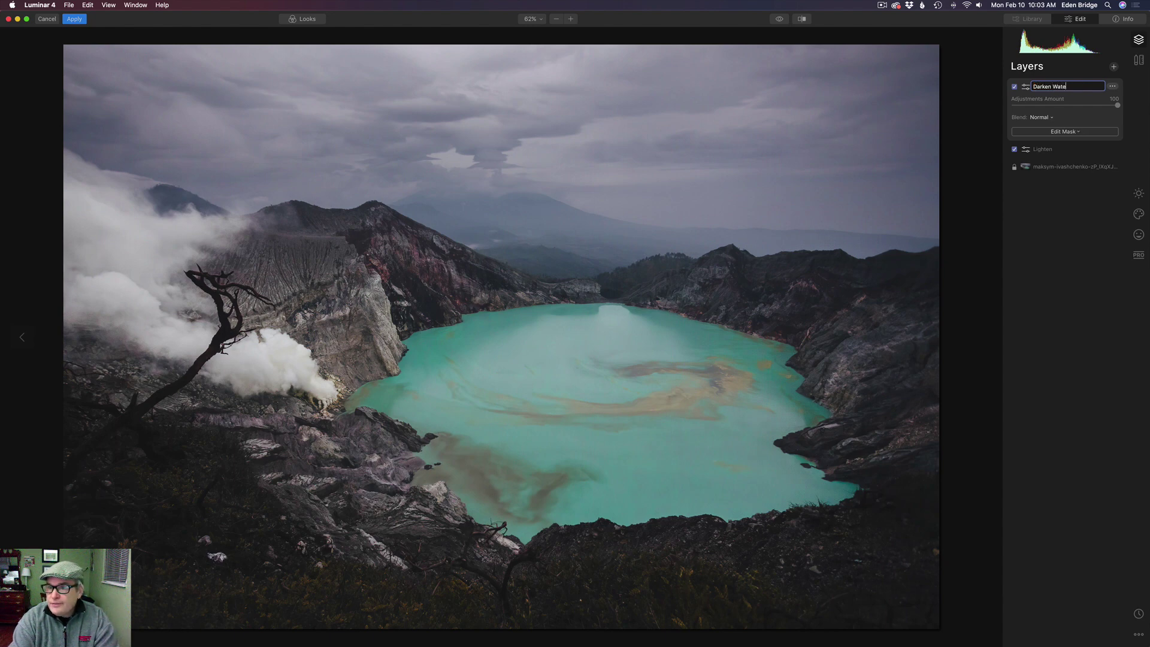
pyautogui.write('r')
pyautogui.press('Return')
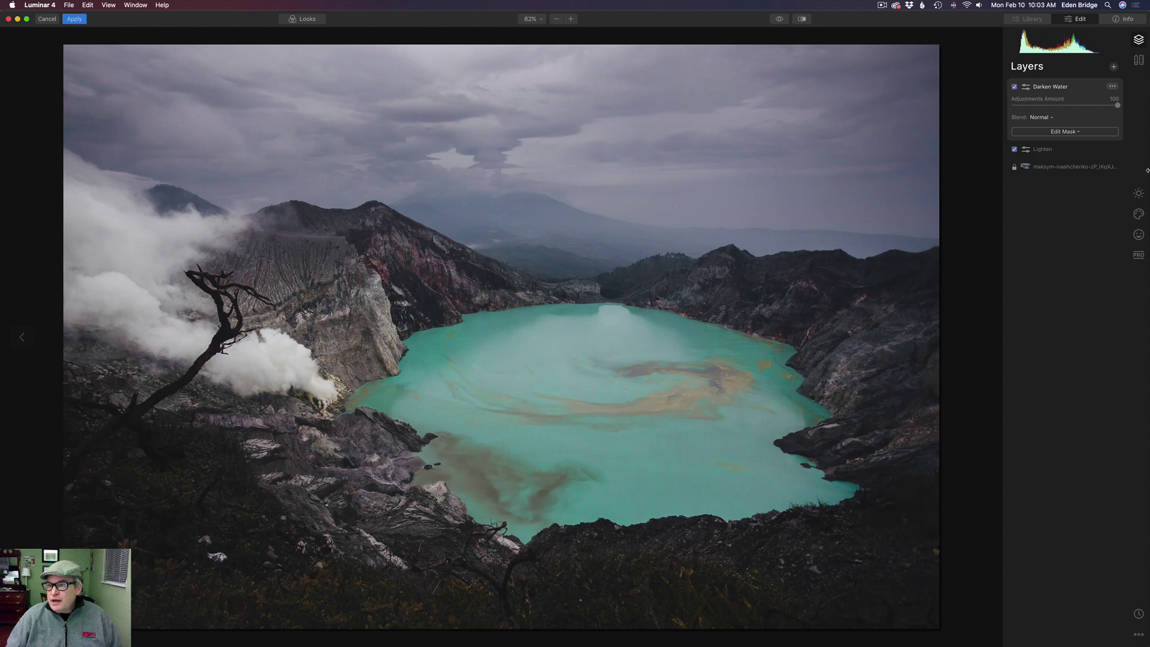
# Try darkening the whole photo by lowering the Darken Water layer's tone curve midpoint, and remove that point again.
pyautogui.click(1139, 193)
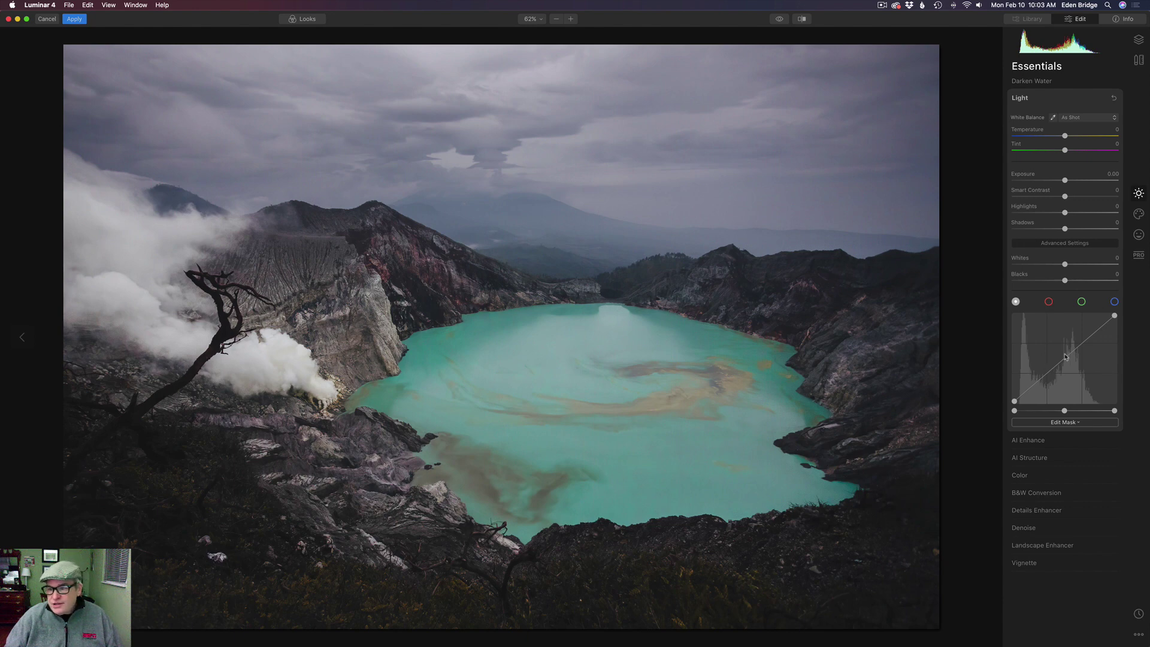
pyautogui.moveTo(1067, 358); pyautogui.dragTo(1067, 366)
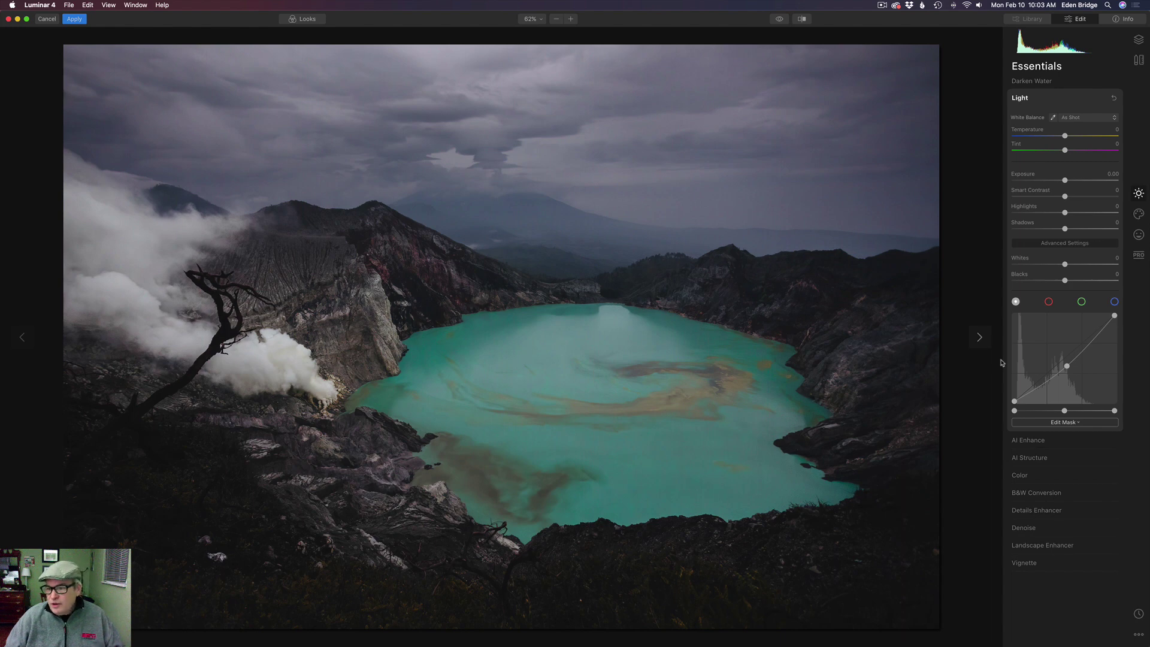
pyautogui.doubleClick(1067, 367)
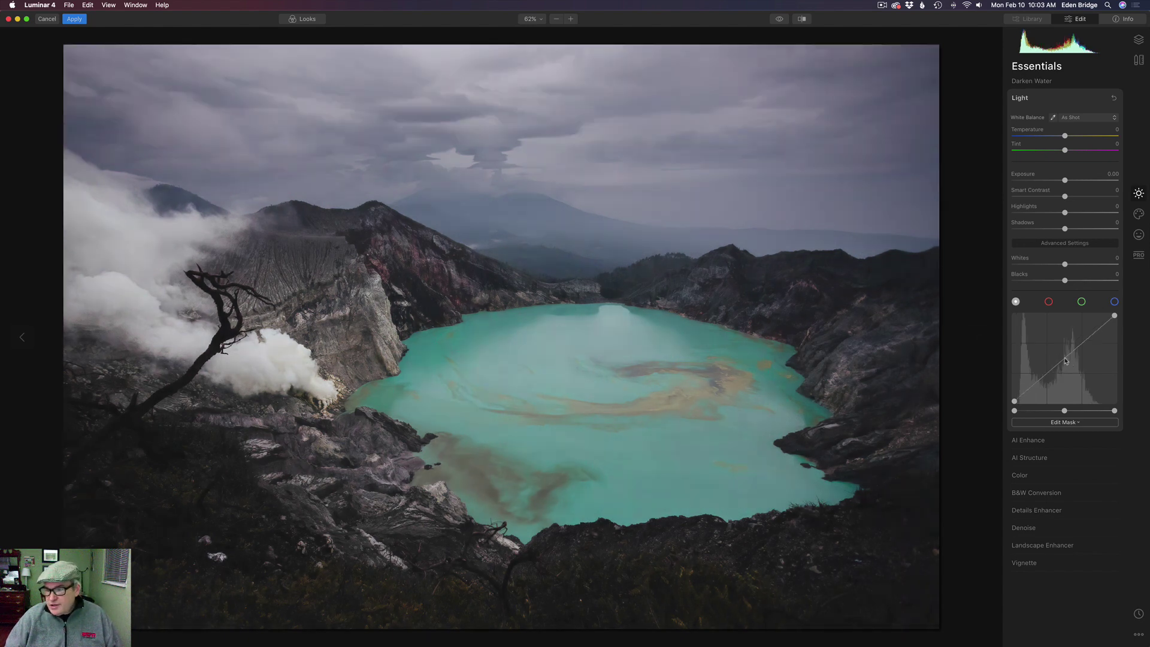
# Place five points along the Light filter's tone curve and delete them all to restore the straight line.
pyautogui.click(1068, 357)
pyautogui.click(1087, 343)
pyautogui.click(1102, 329)
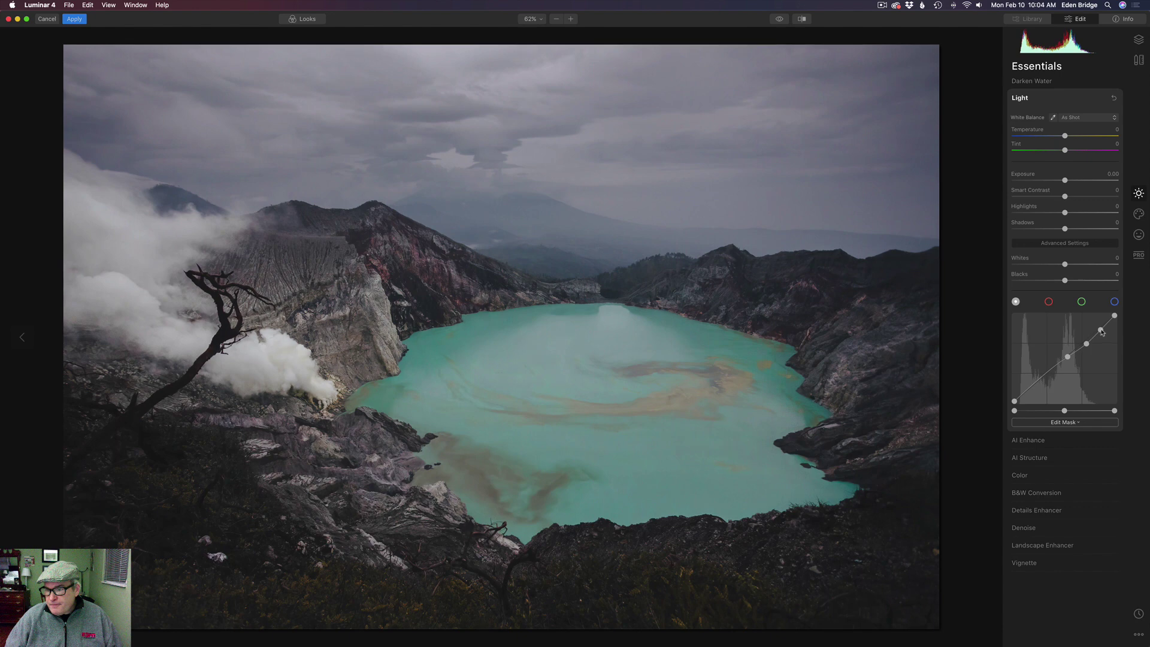
pyautogui.click(1048, 368)
pyautogui.click(1034, 382)
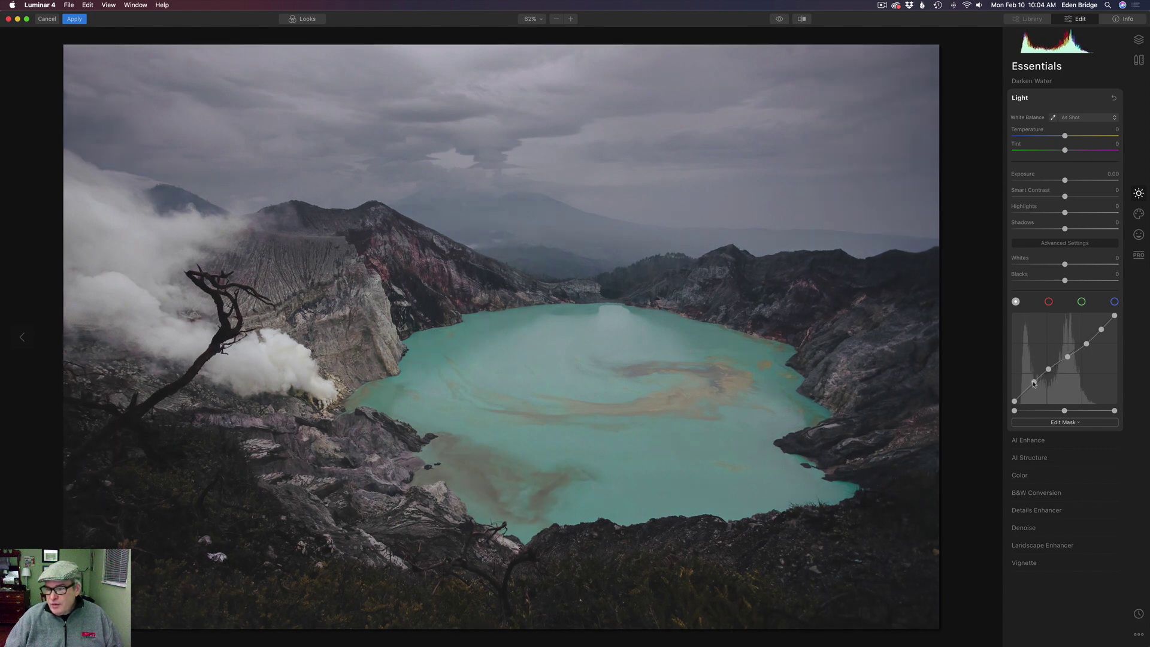
pyautogui.doubleClick(1034, 381)
pyautogui.doubleClick(1049, 369)
pyautogui.doubleClick(1068, 358)
pyautogui.doubleClick(1087, 343)
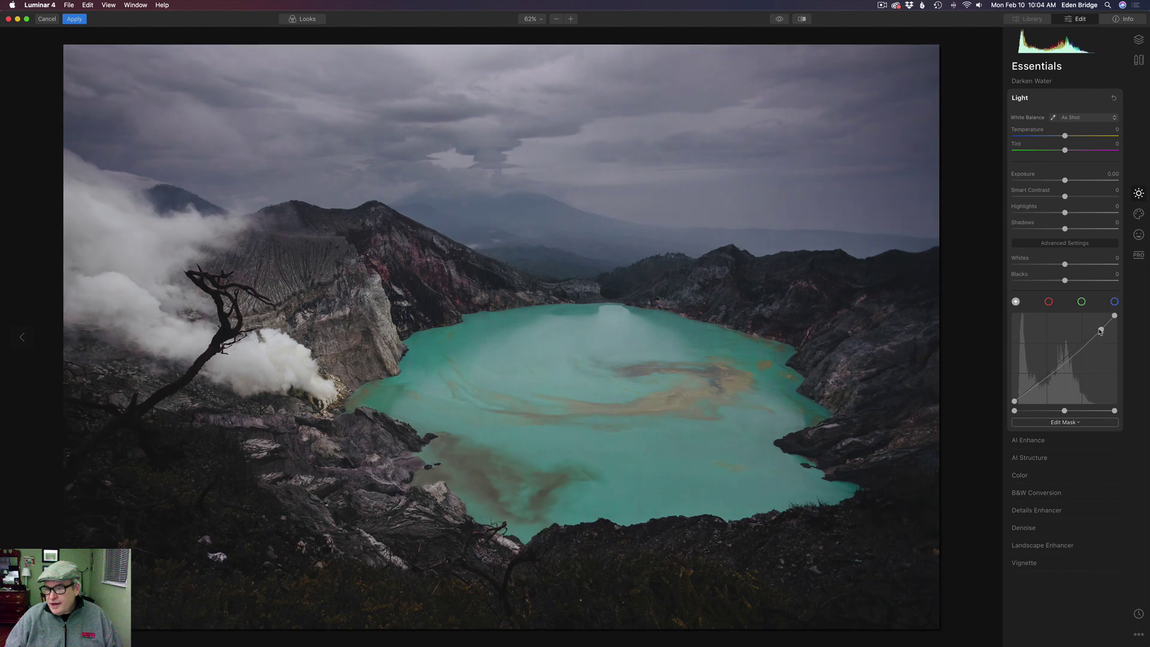
pyautogui.doubleClick(1101, 330)
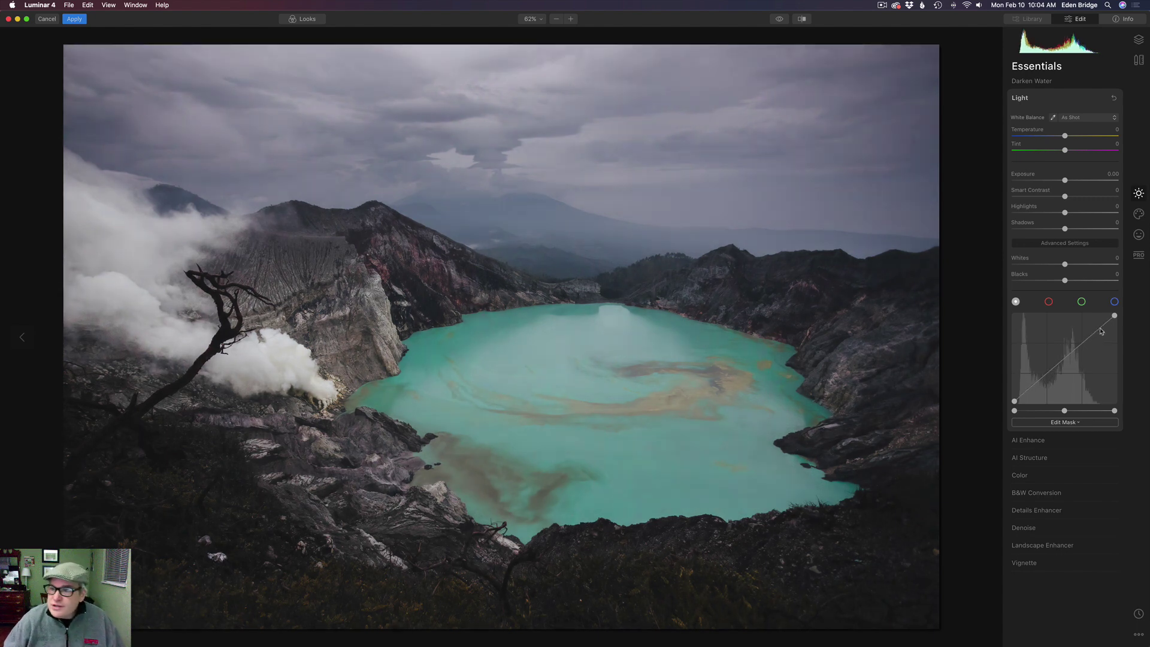
# Paint a brush mask for the Light filter over the whole turquoise lake, with the mask overlay shown.
pyautogui.click(1076, 423)
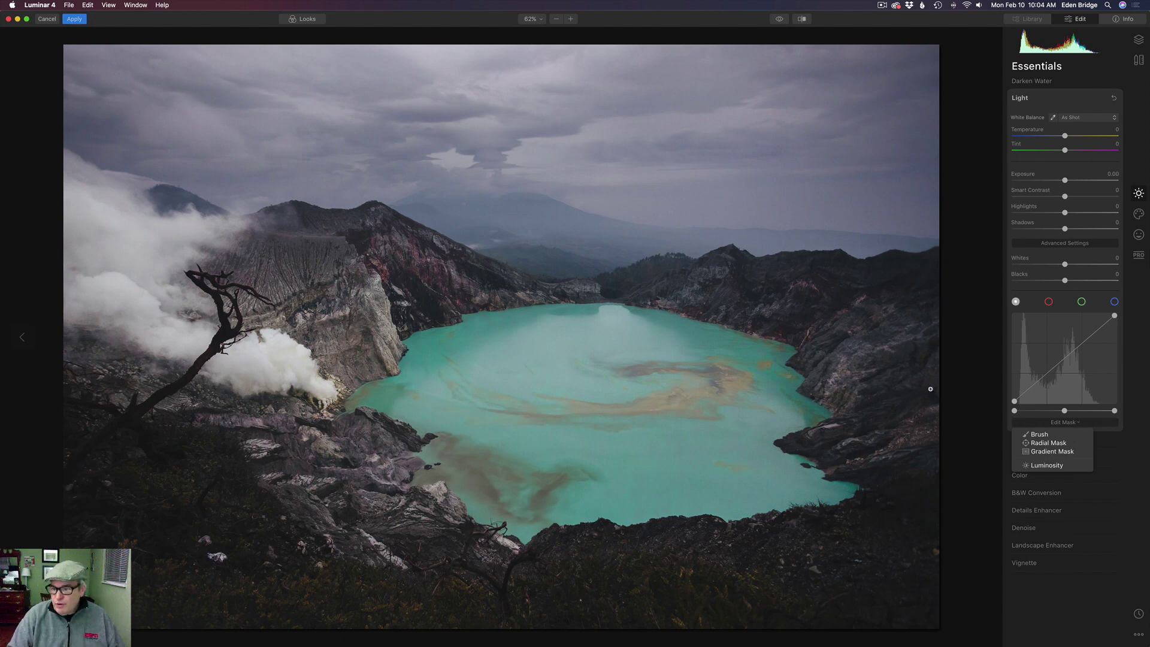
pyautogui.click(1039, 435)
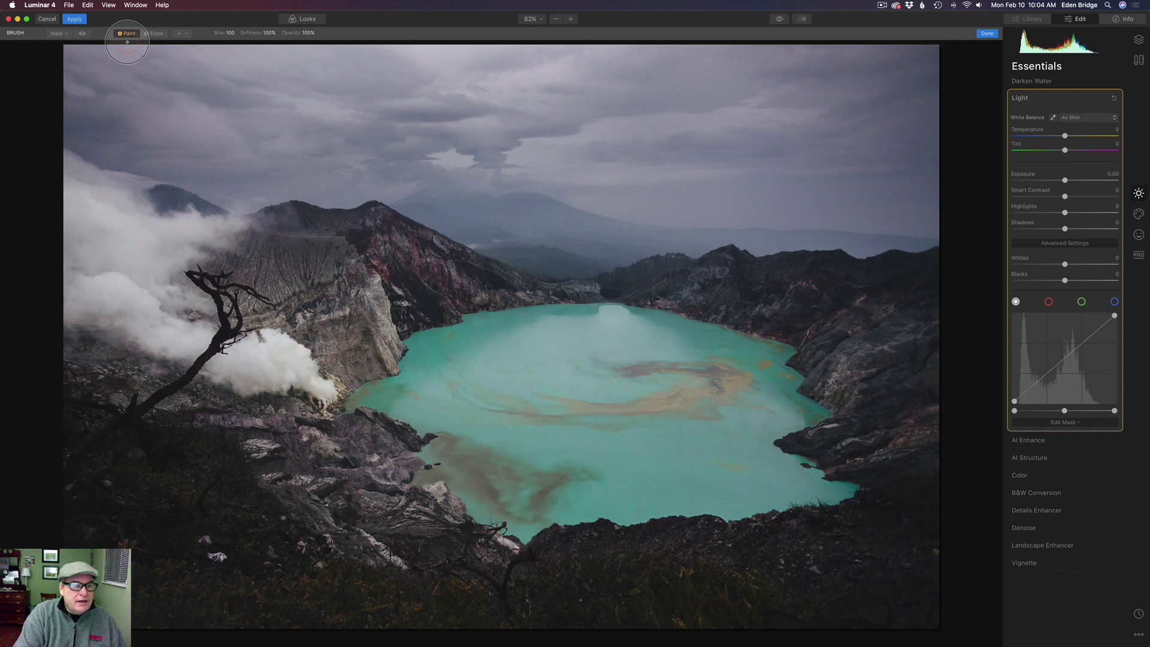
pyautogui.click(82, 35)
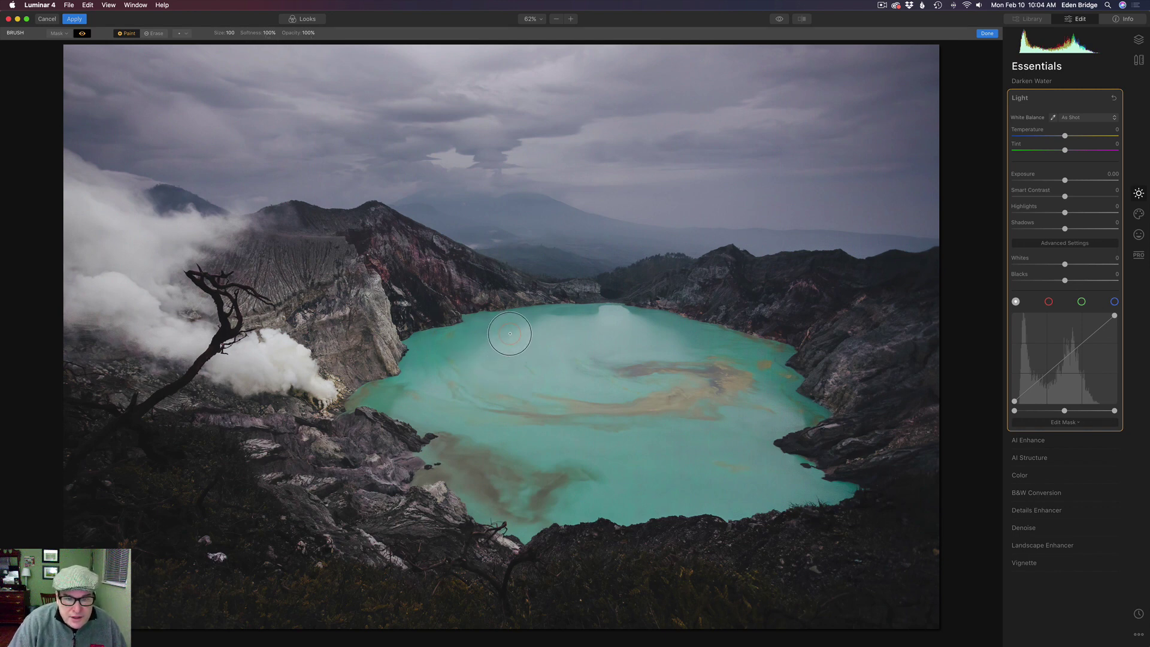
pyautogui.moveTo(501, 331)
pyautogui.mouseDown()
pyautogui.moveTo(416, 352)
pyautogui.moveTo(401, 388)
pyautogui.moveTo(361, 399)
pyautogui.moveTo(446, 423)
pyautogui.moveTo(422, 476)
pyautogui.moveTo(445, 471)
pyautogui.moveTo(507, 516)
pyautogui.moveTo(538, 520)
pyautogui.moveTo(647, 493)
pyautogui.moveTo(685, 493)
pyautogui.moveTo(623, 506)
pyautogui.moveTo(838, 492)
pyautogui.moveTo(731, 447)
pyautogui.moveTo(803, 410)
pyautogui.moveTo(775, 388)
pyautogui.moveTo(779, 369)
pyautogui.moveTo(766, 356)
pyautogui.moveTo(764, 373)
pyautogui.moveTo(789, 404)
pyautogui.moveTo(811, 409)
pyautogui.moveTo(754, 354)
pyautogui.moveTo(645, 325)
pyautogui.moveTo(534, 322)
pyautogui.moveTo(457, 342)
pyautogui.moveTo(722, 362)
pyautogui.moveTo(471, 370)
pyautogui.moveTo(472, 386)
pyautogui.moveTo(724, 393)
pyautogui.moveTo(493, 412)
pyautogui.moveTo(496, 441)
pyautogui.moveTo(713, 426)
pyautogui.moveTo(705, 452)
pyautogui.moveTo(510, 475)
pyautogui.moveTo(643, 457)
pyautogui.mouseUp()
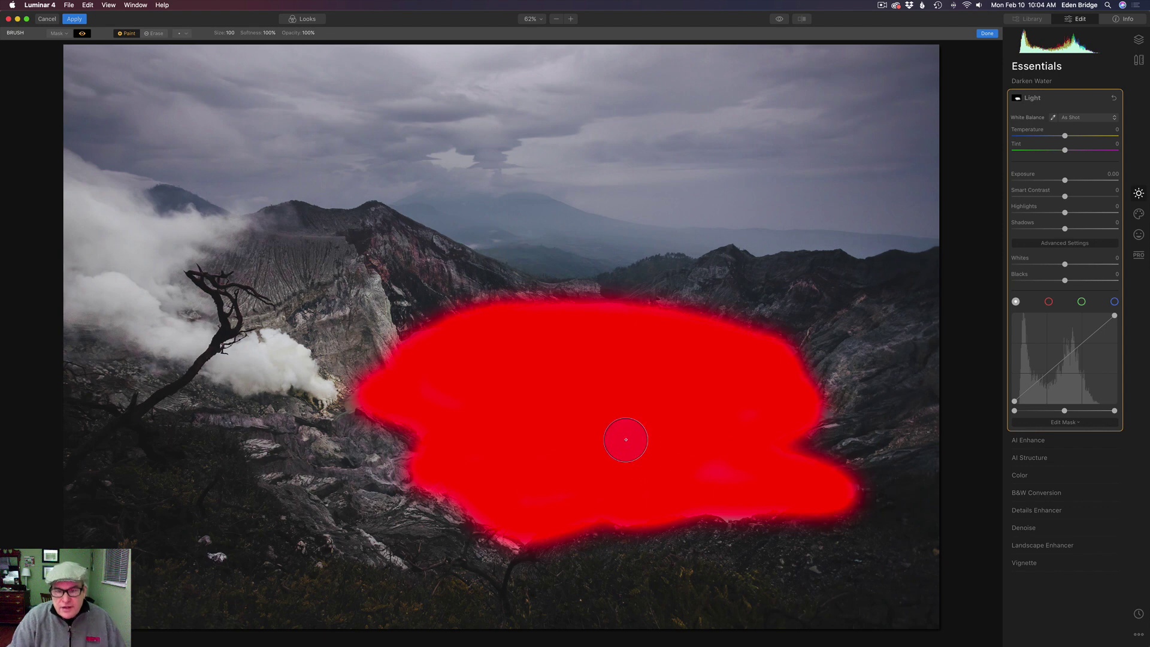
pyautogui.click(988, 33)
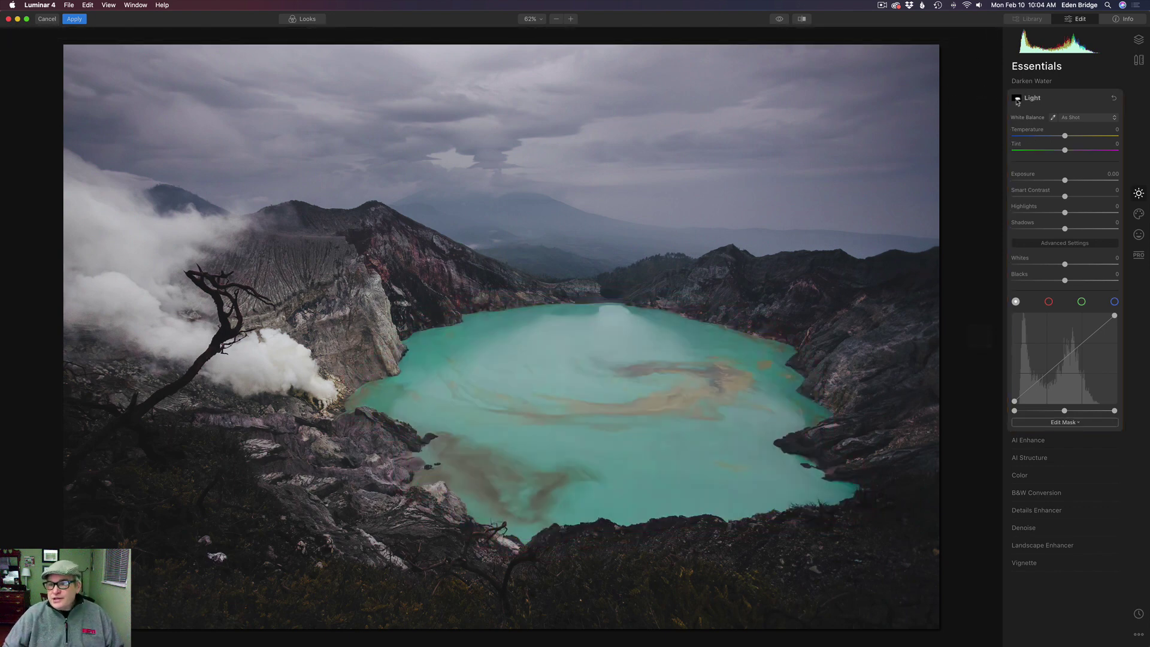
# Darken the masked lake by lowering the midpoint of the Light filter's tone curve and anchoring a second point in its highlights.
pyautogui.click(1067, 357)
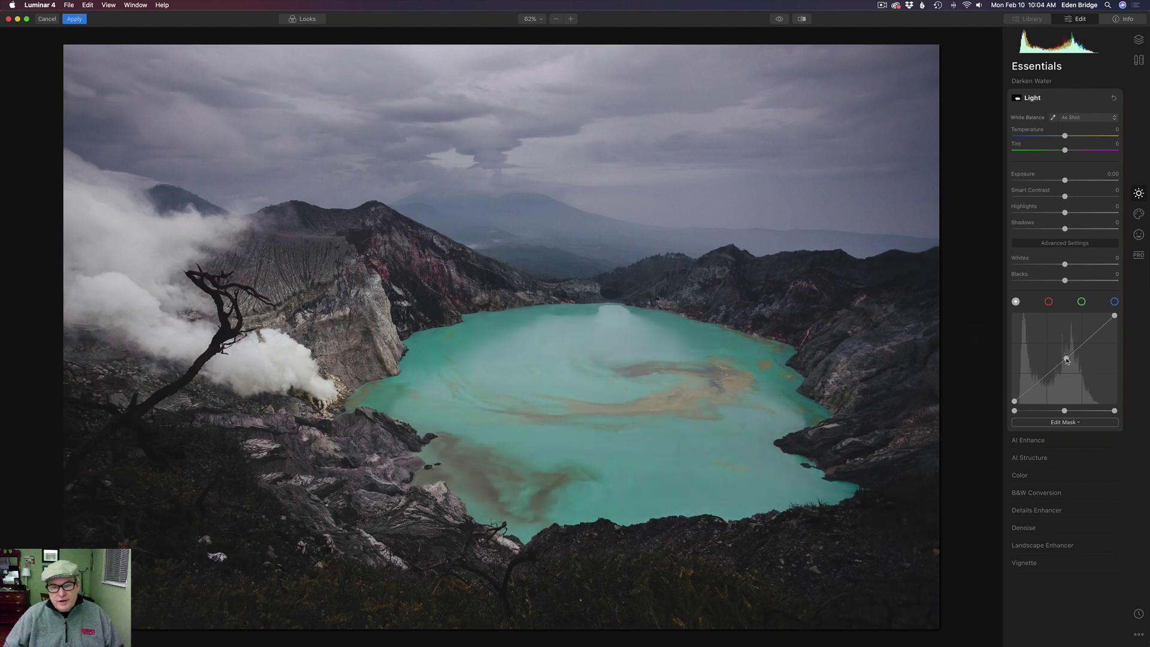
pyautogui.moveTo(1066, 356); pyautogui.dragTo(1069, 368)
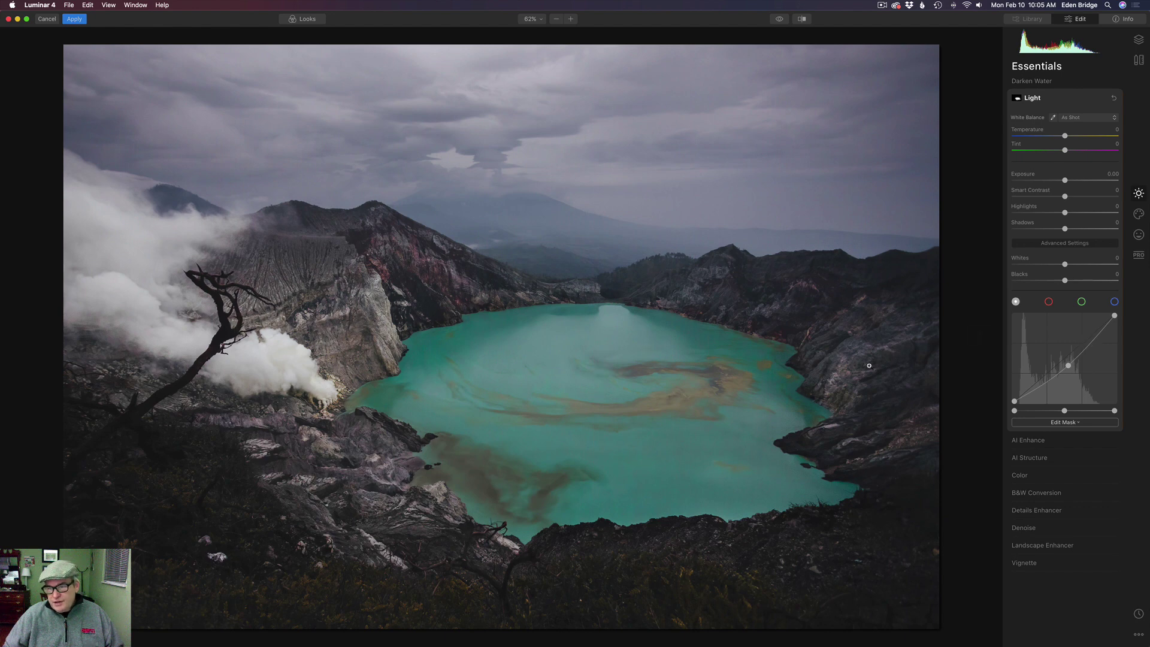
pyautogui.click(1091, 343)
pyautogui.moveTo(1091, 344); pyautogui.dragTo(1091, 344)
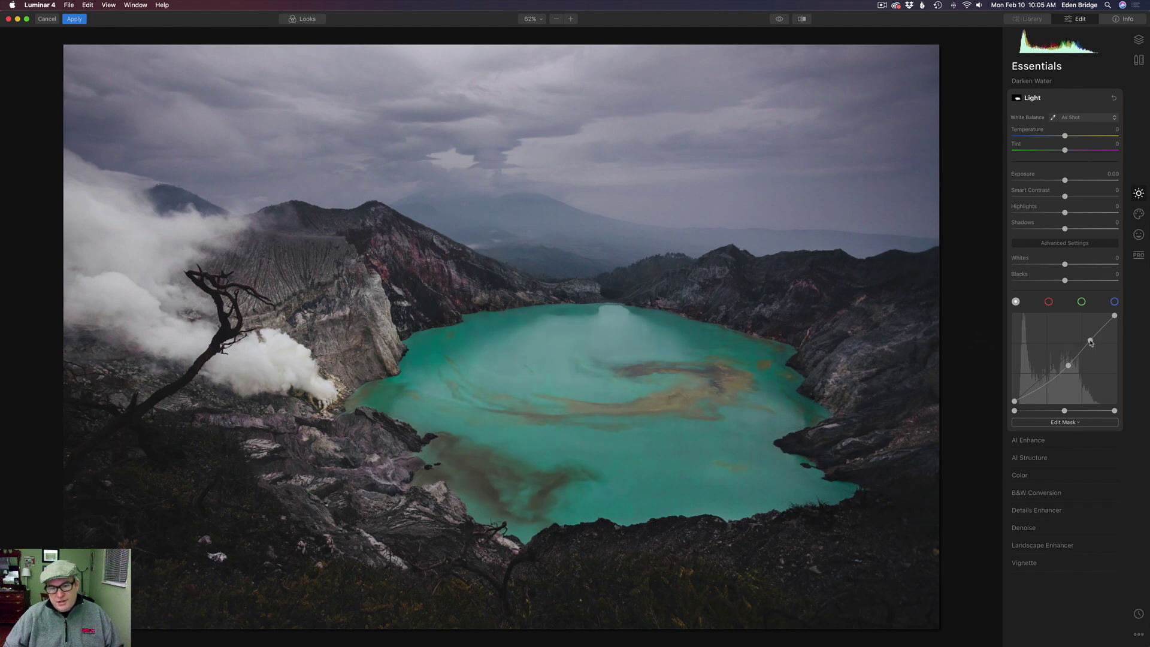
# Compare the photo with the Darken Water layer hidden and shown, and reduce that layer's adjustments amount to 90.
pyautogui.click(1140, 39)
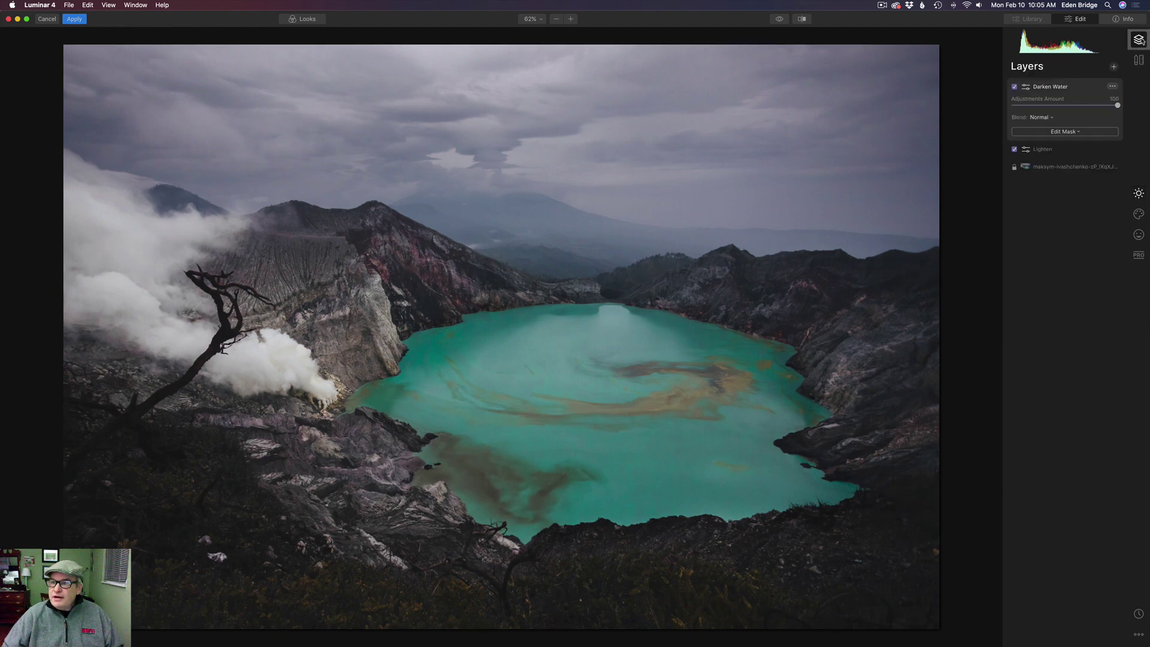
pyautogui.click(1015, 88)
pyautogui.click(1015, 87)
pyautogui.click(1015, 87)
pyautogui.click(1015, 87)
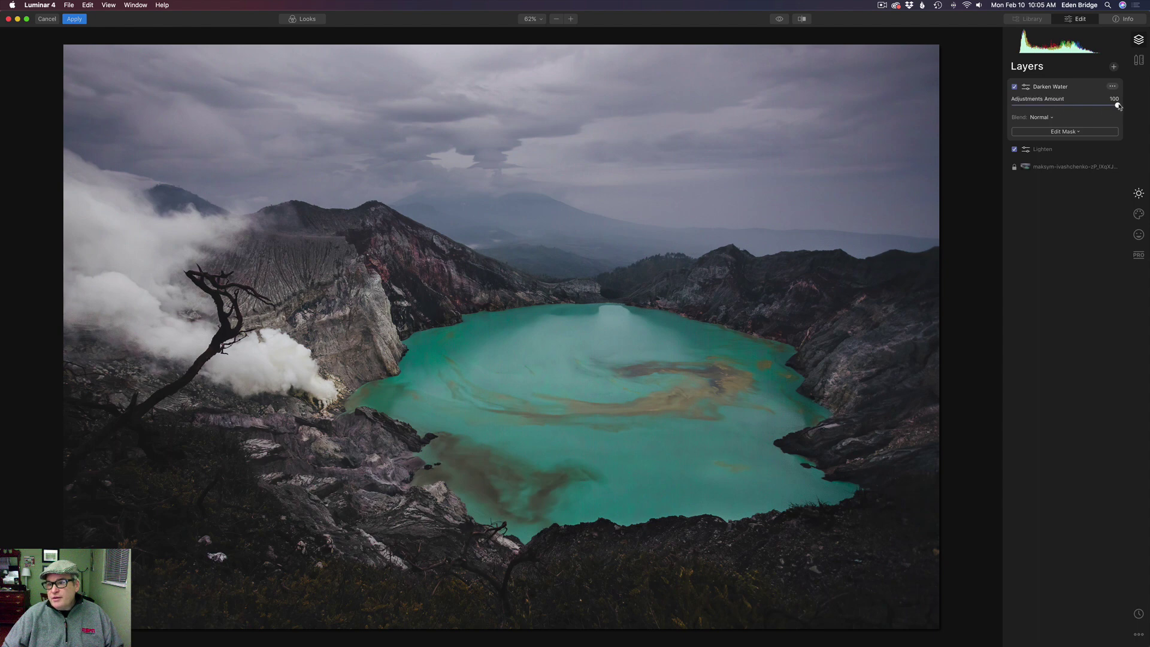
pyautogui.moveTo(1118, 106); pyautogui.dragTo(1105, 106)
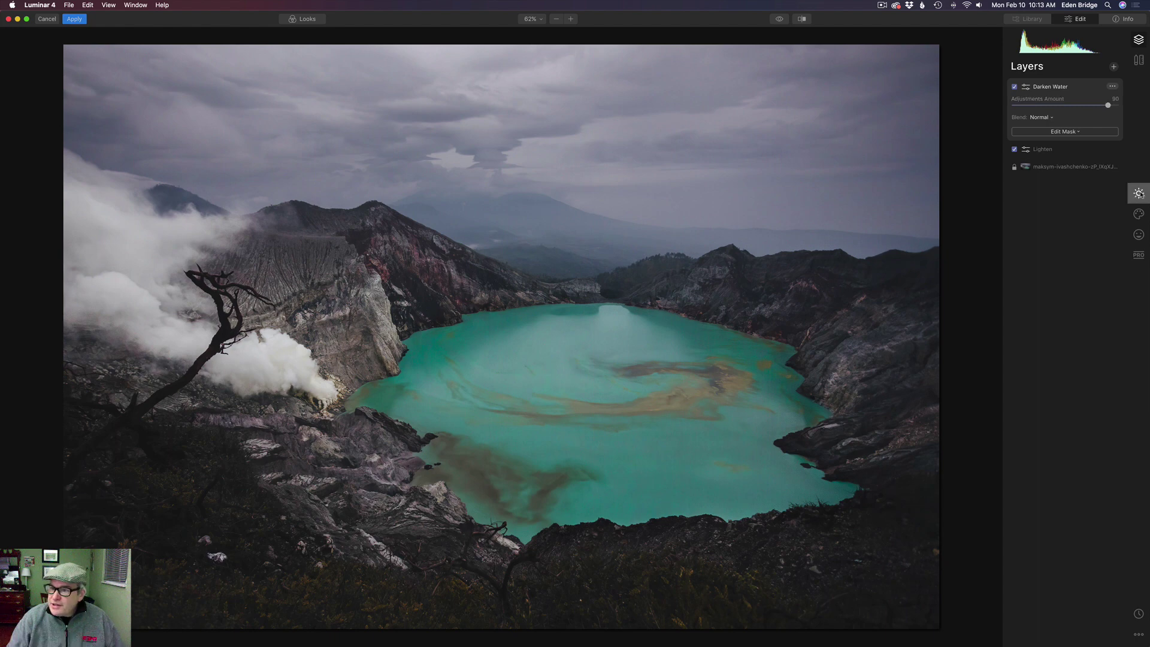
# Shift the lake's color by raising the blue curve's midpoint, slightly lowering the green curve's midpoint, and adding a midpoint to the red curve.
pyautogui.click(1139, 193)
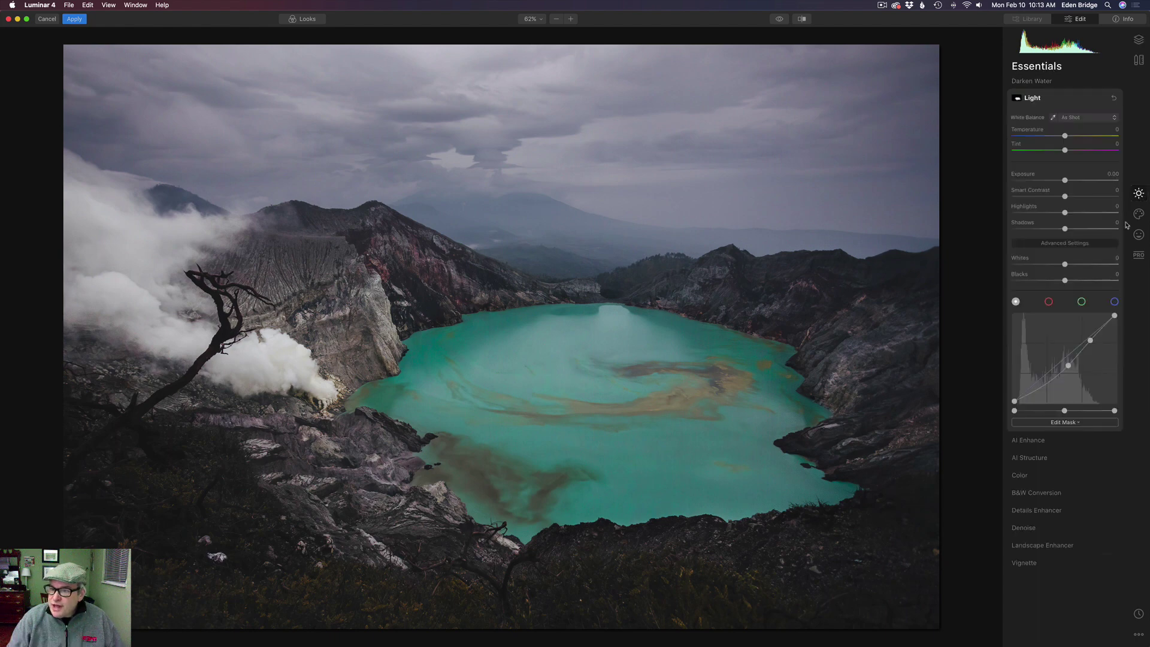
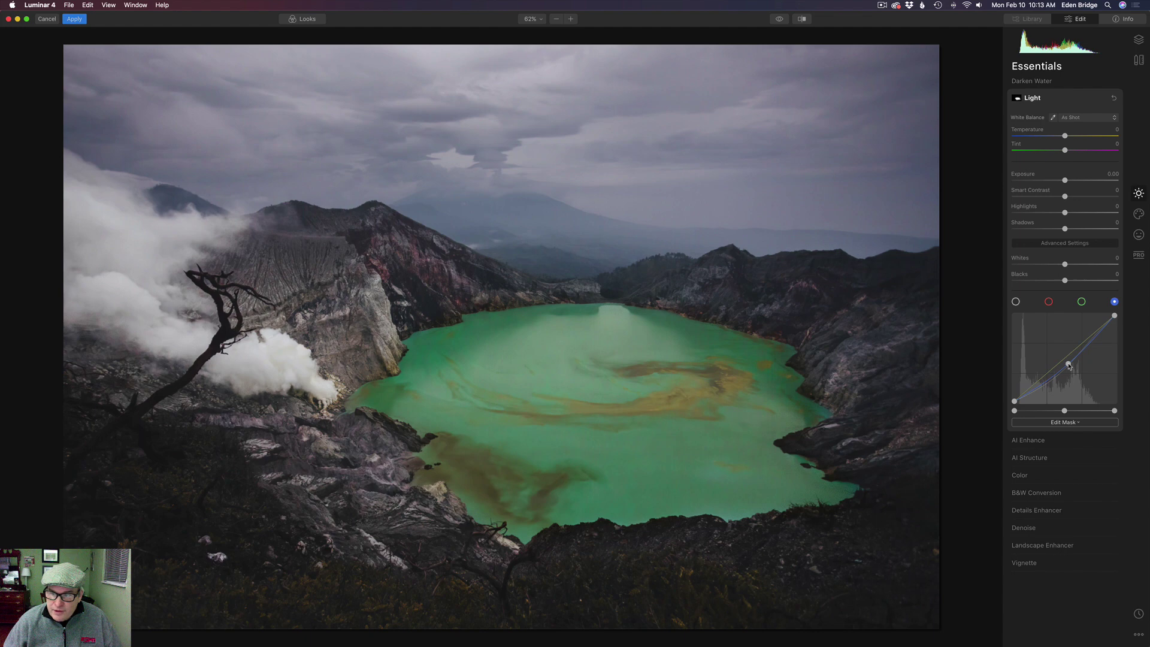
pyautogui.moveTo(1069, 366); pyautogui.dragTo(1068, 353)
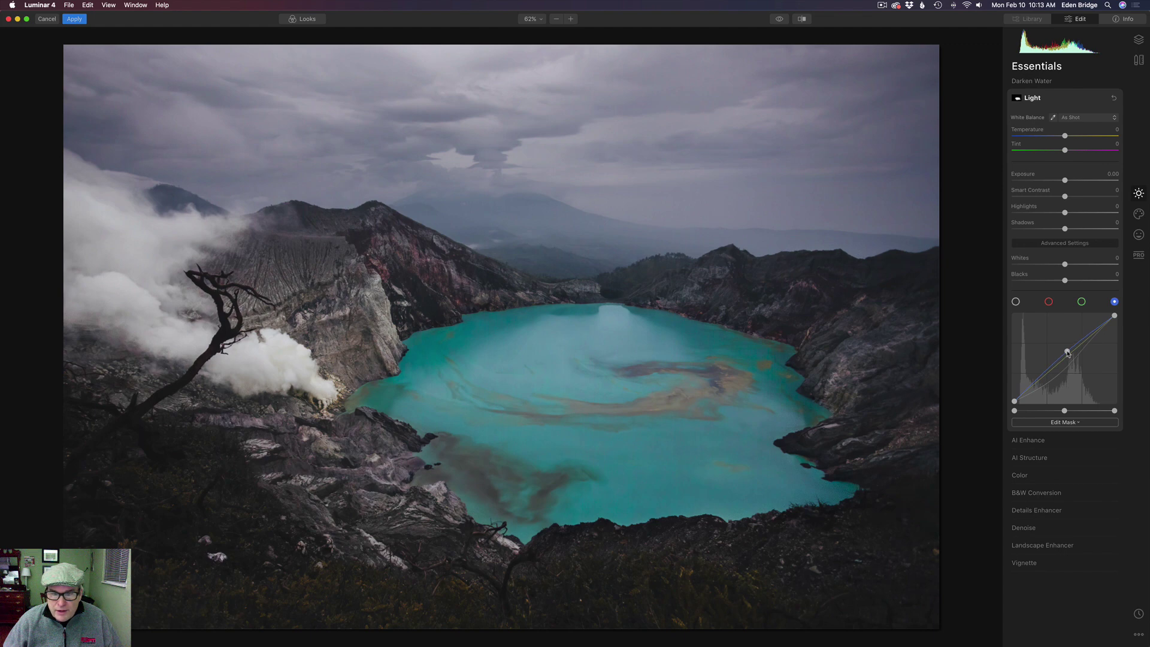
pyautogui.click(1082, 303)
pyautogui.moveTo(1066, 357)
pyautogui.mouseDown()
pyautogui.moveTo(1068, 374)
pyautogui.moveTo(1067, 361)
pyautogui.mouseUp()
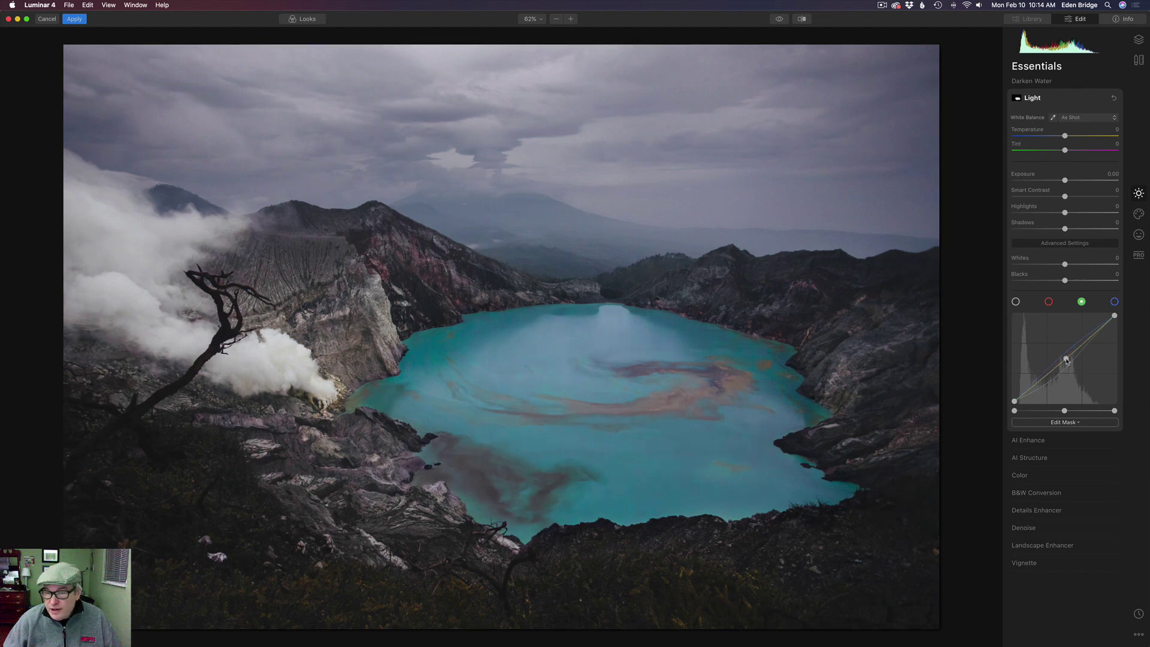
pyautogui.click(1050, 302)
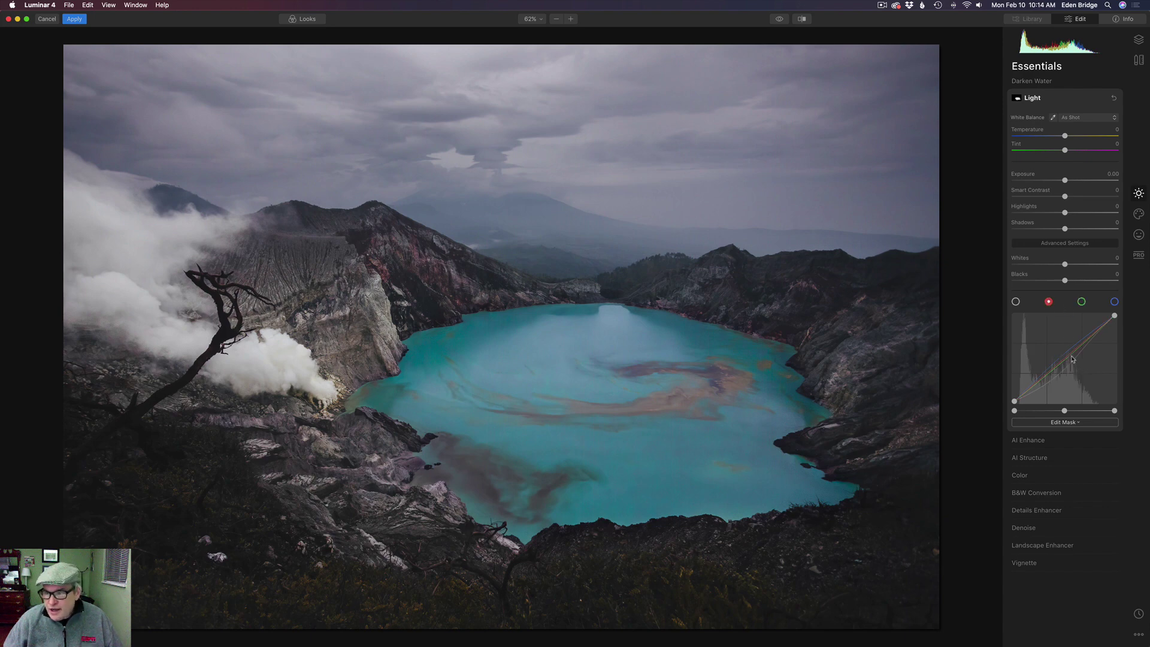
pyautogui.moveTo(1070, 358)
pyautogui.mouseDown()
pyautogui.moveTo(1068, 345)
pyautogui.moveTo(1068, 359)
pyautogui.mouseUp()
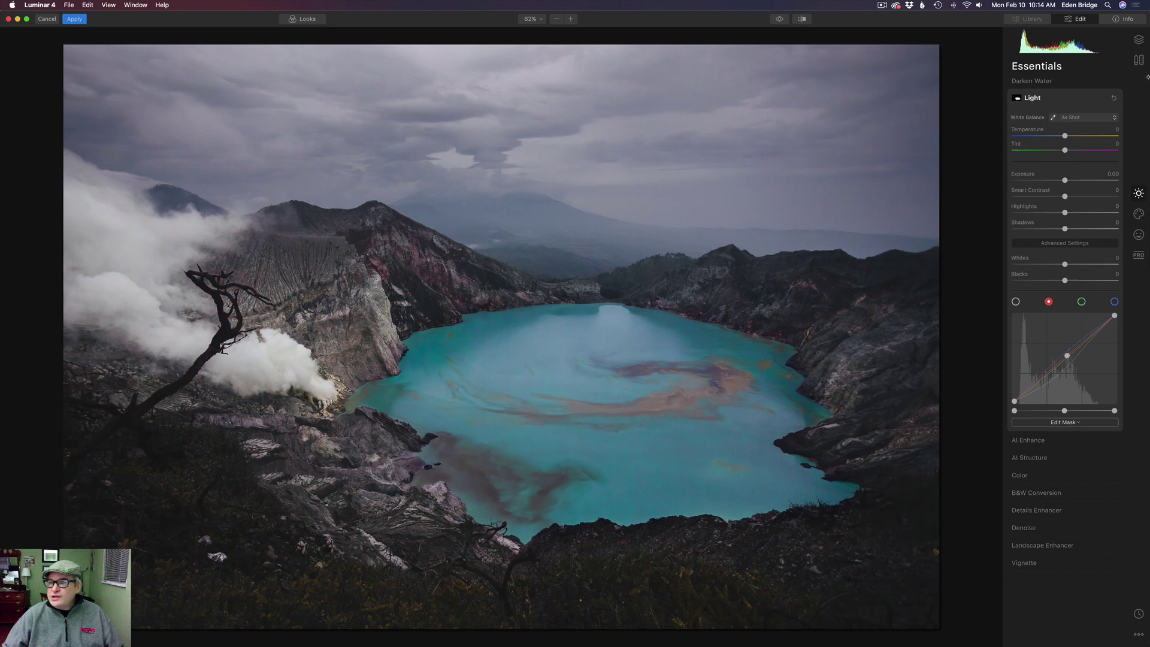
# Check the lake's color change by hiding the Darken Water layer and showing it again.
pyautogui.click(1139, 39)
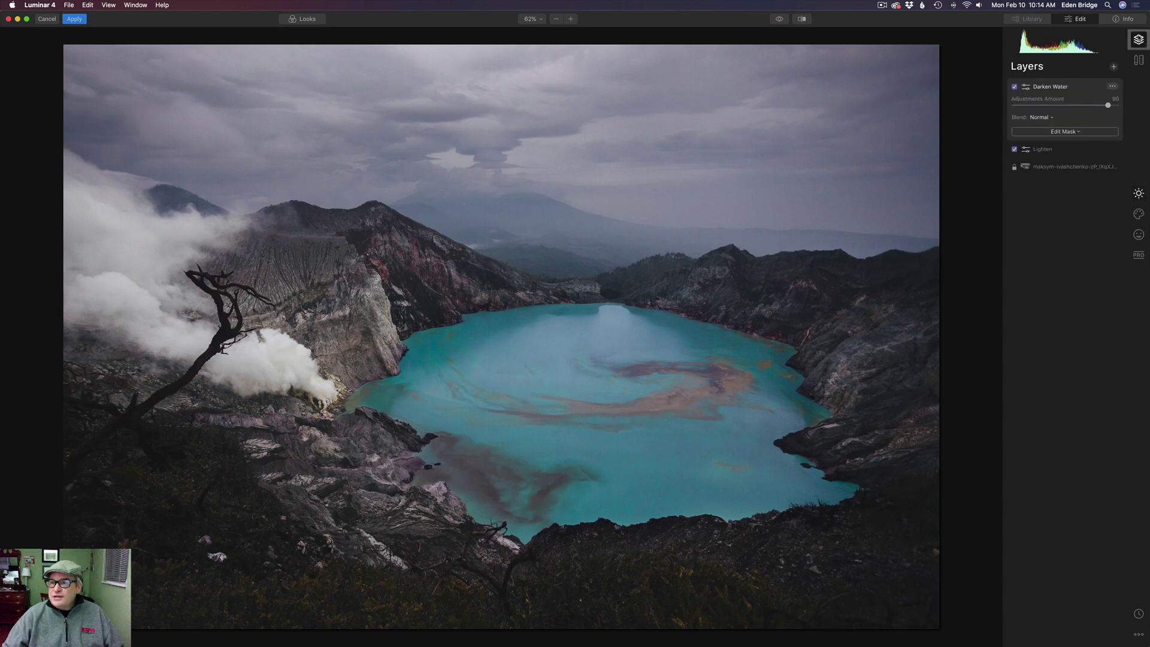
pyautogui.click(1014, 87)
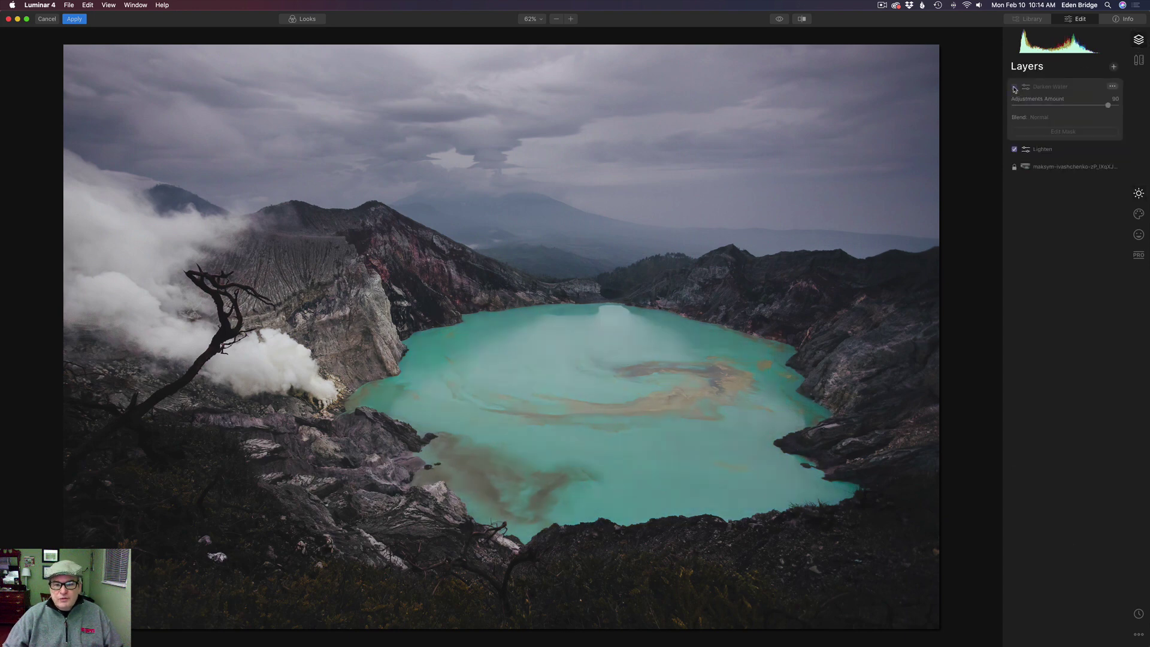
pyautogui.click(1014, 87)
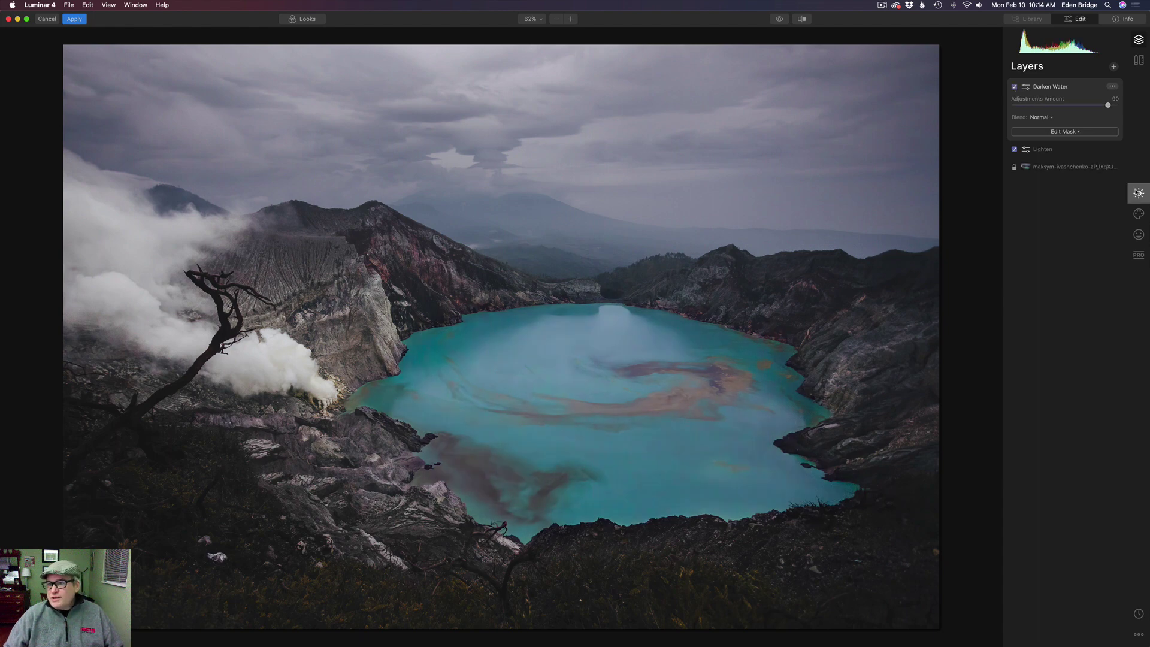
# Readjust the lowered midpoint of Darken Water's combined-channel tone curve to fine-tune the lake's darkness.
pyautogui.click(1139, 193)
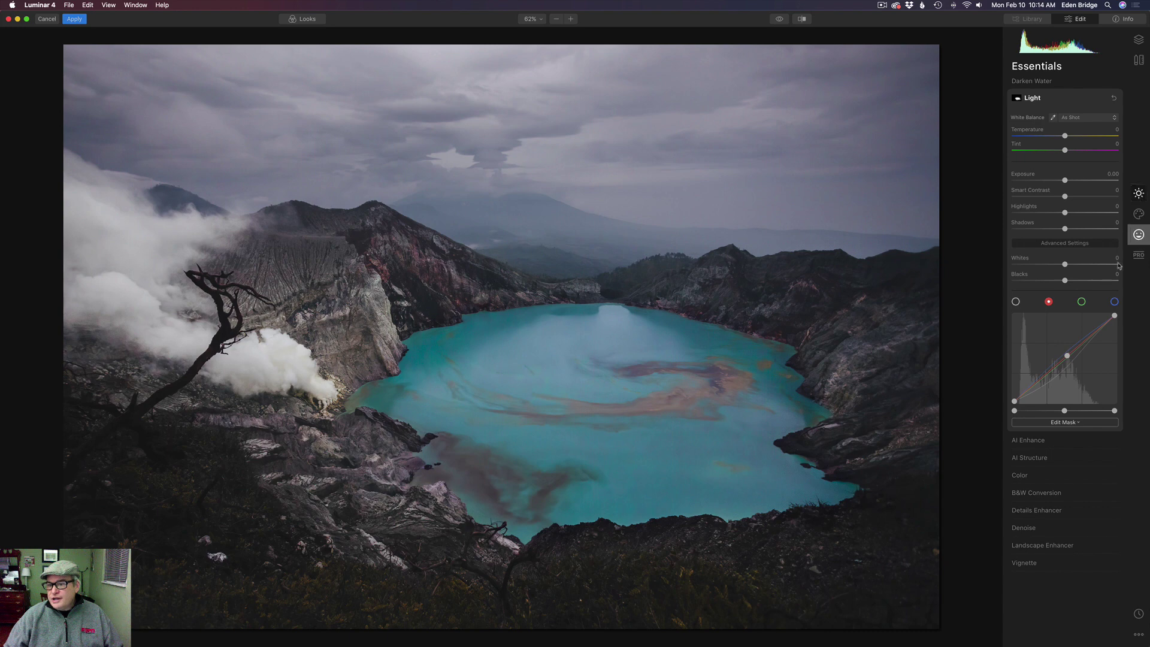
pyautogui.click(1017, 303)
pyautogui.moveTo(1069, 355); pyautogui.dragTo(1070, 371)
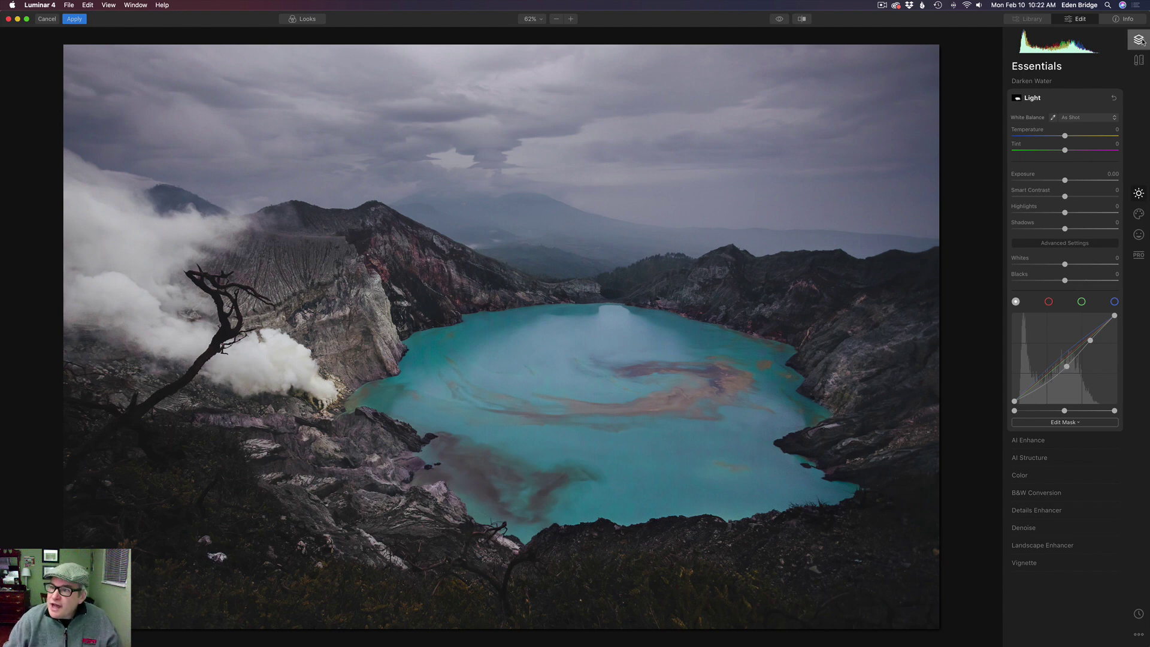
# Add a new adjustment layer above Darken Water and open its Light filter settings.
pyautogui.click(1140, 40)
pyautogui.click(1114, 68)
pyautogui.click(1058, 79)
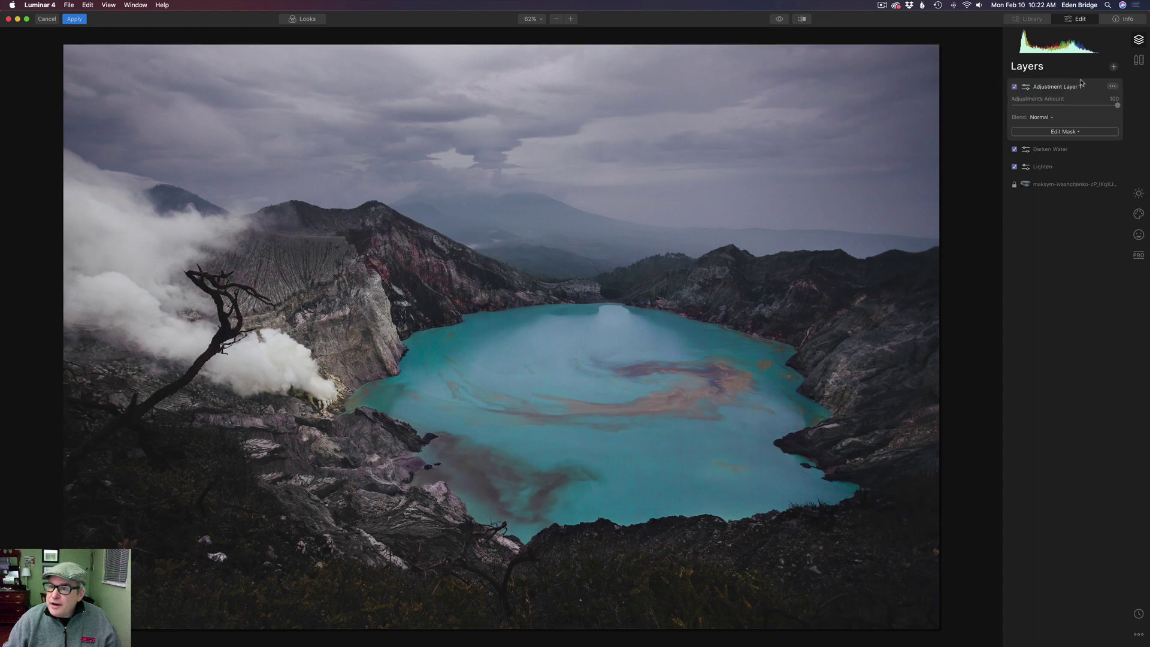
pyautogui.click(1139, 194)
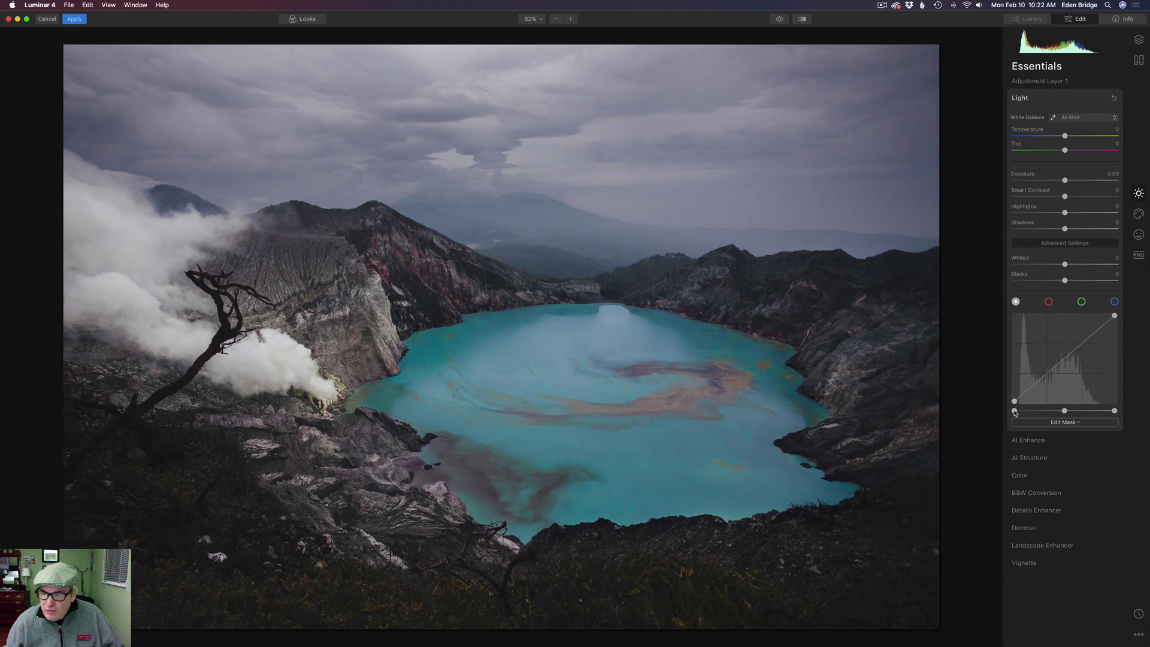
# Try the black, white and midtone handles beneath the new layer's tone curve, returning each one to its default position.
pyautogui.moveTo(1014, 412); pyautogui.dragTo(1021, 413)
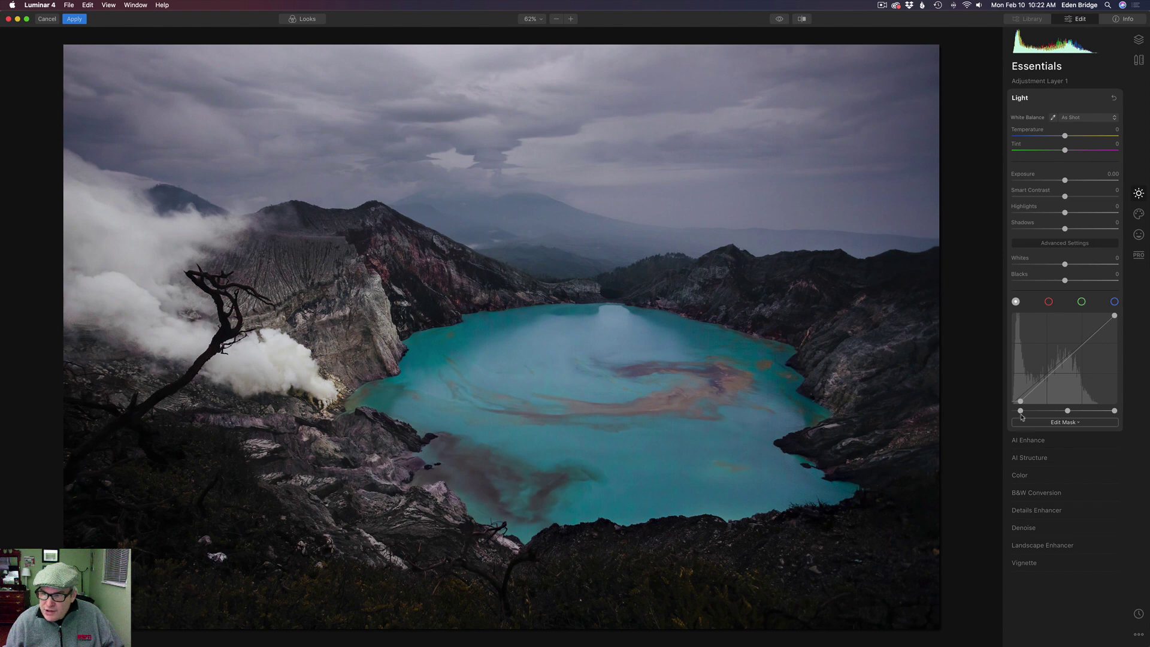
pyautogui.moveTo(1020, 411); pyautogui.dragTo(1013, 411)
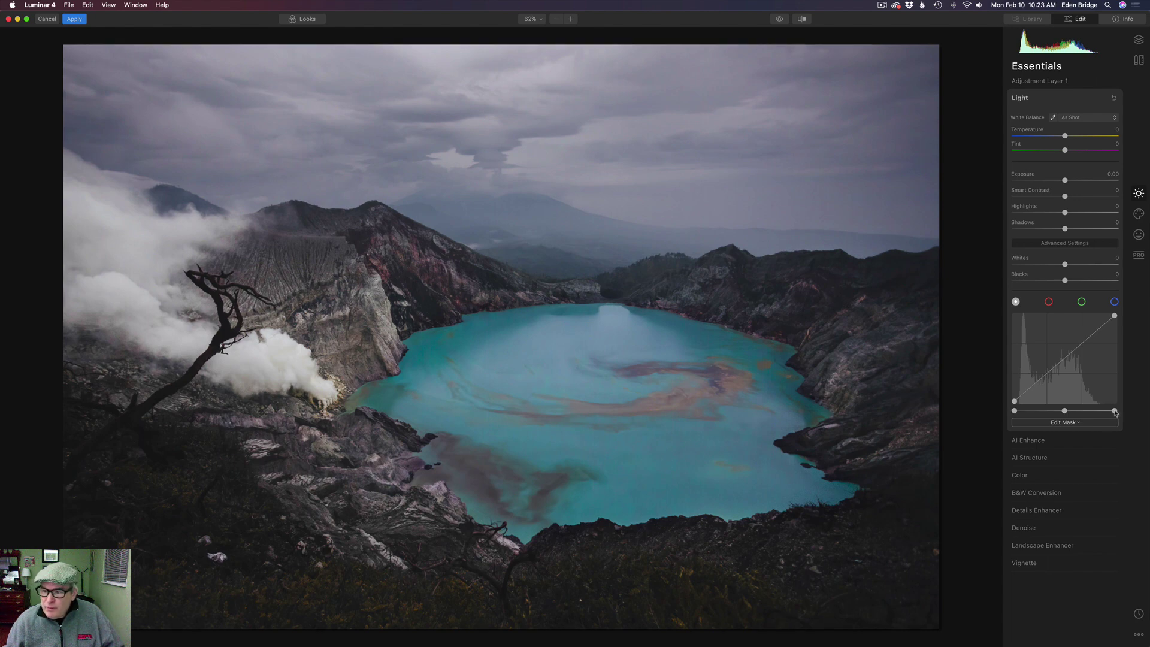
pyautogui.moveTo(1116, 413); pyautogui.dragTo(1109, 412)
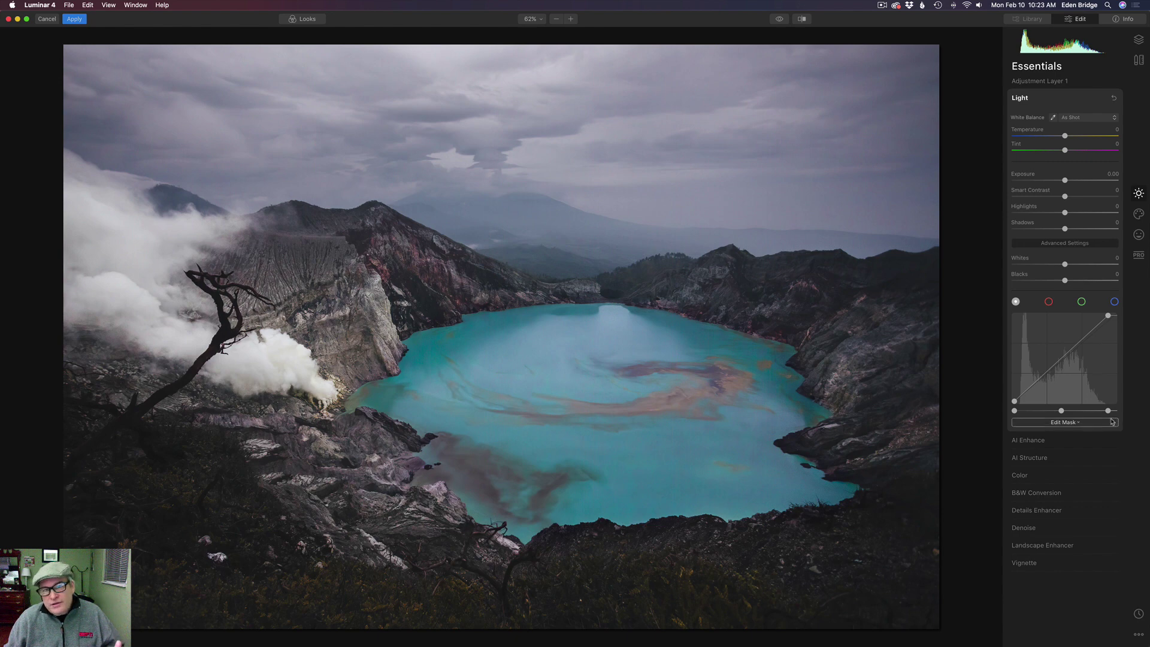
pyautogui.moveTo(1108, 414); pyautogui.dragTo(1114, 411)
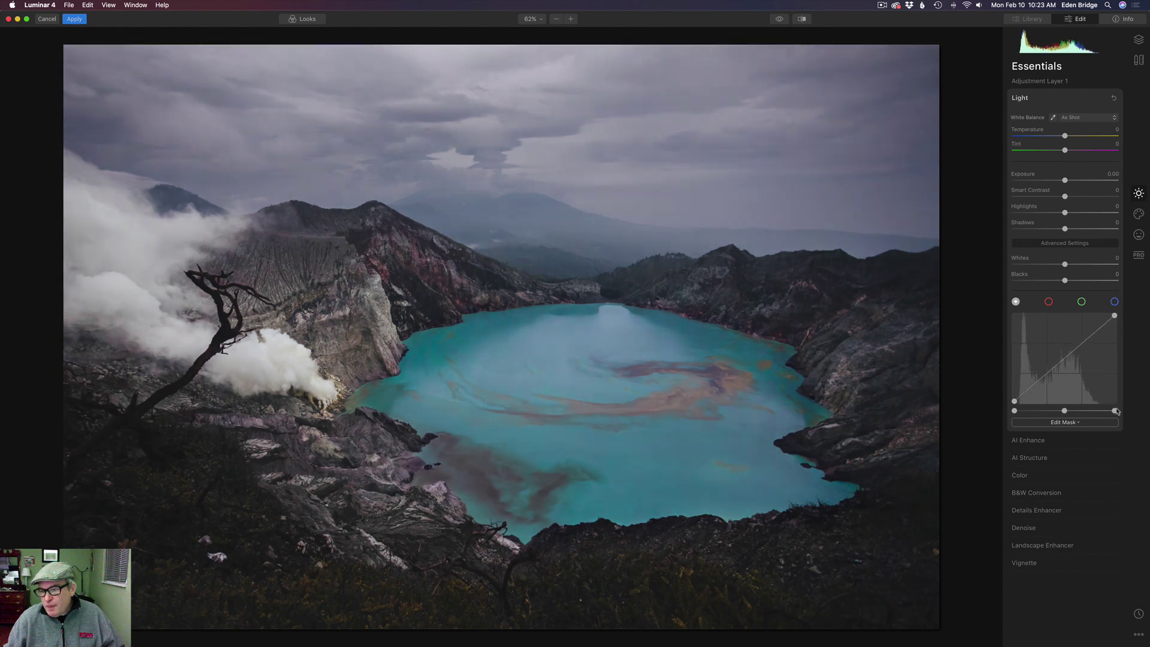
pyautogui.moveTo(1017, 412); pyautogui.dragTo(1019, 412)
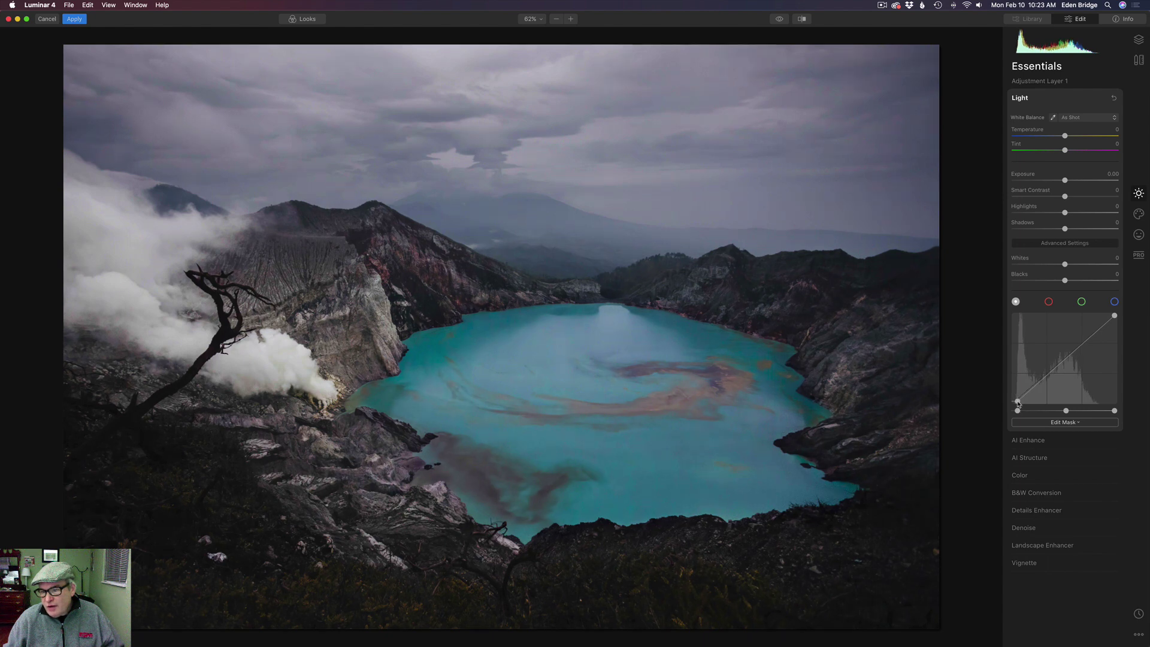
pyautogui.moveTo(1018, 412); pyautogui.dragTo(1009, 411)
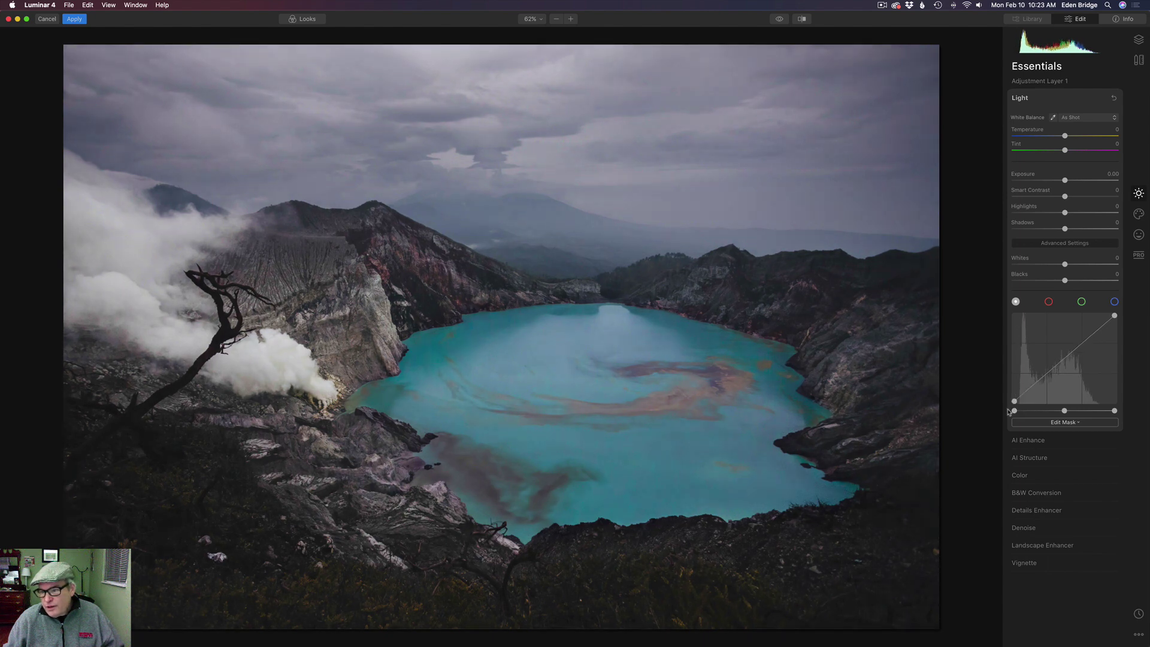
pyautogui.moveTo(1115, 412); pyautogui.dragTo(1108, 411)
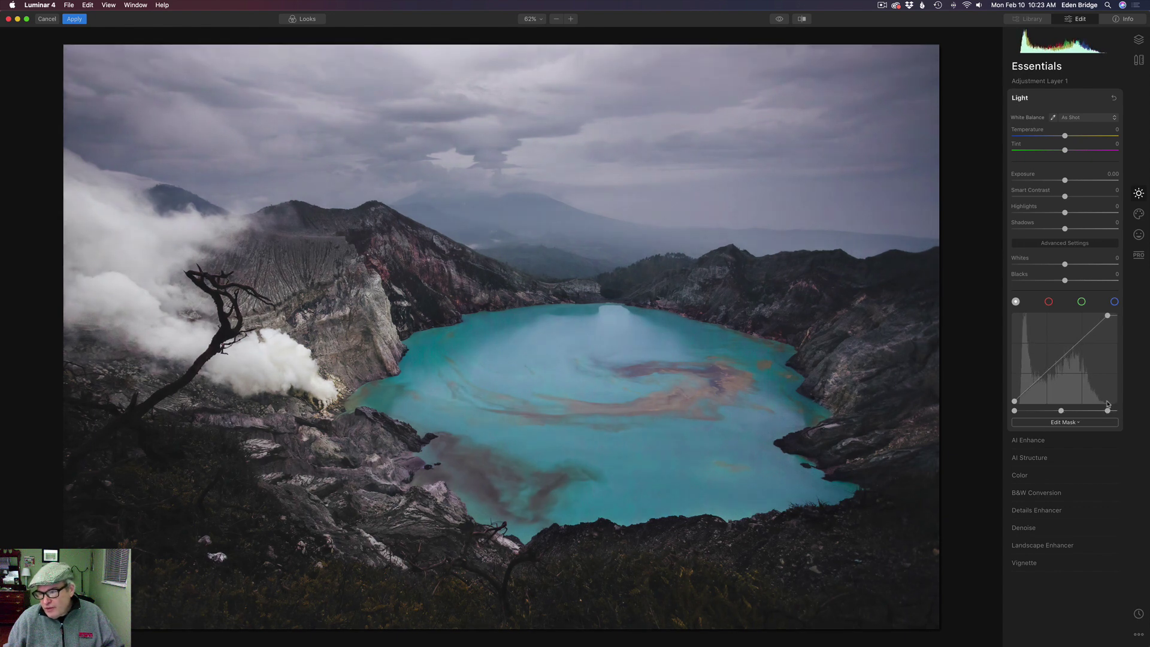
pyautogui.moveTo(1108, 410); pyautogui.dragTo(1115, 412)
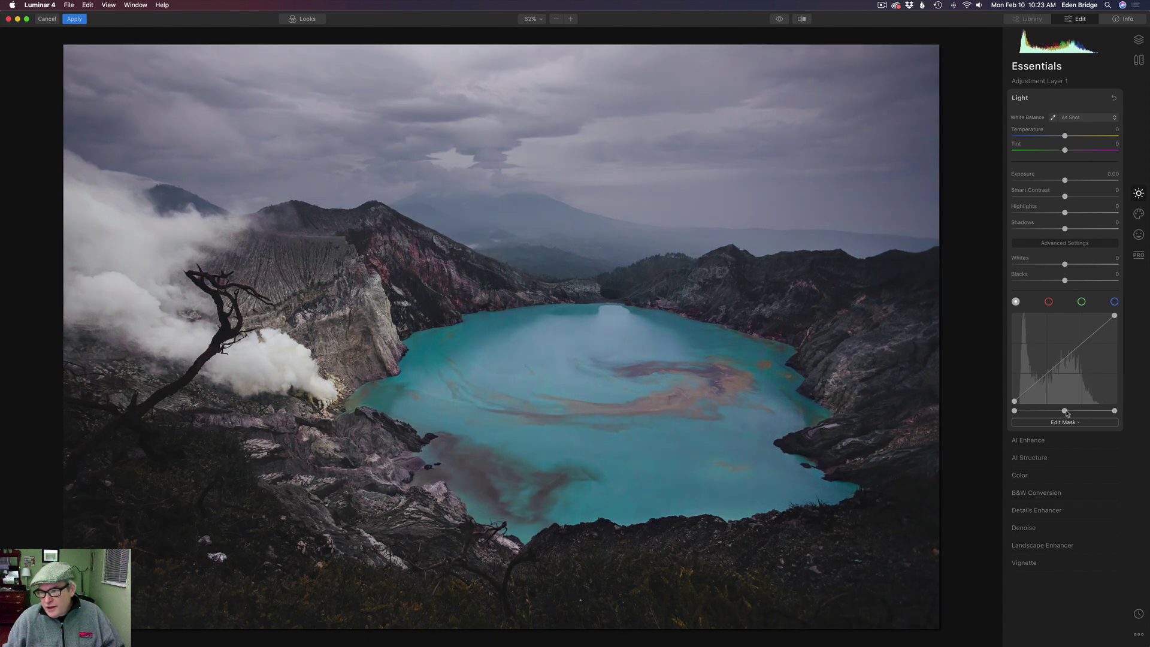
pyautogui.moveTo(1065, 412); pyautogui.dragTo(1058, 412)
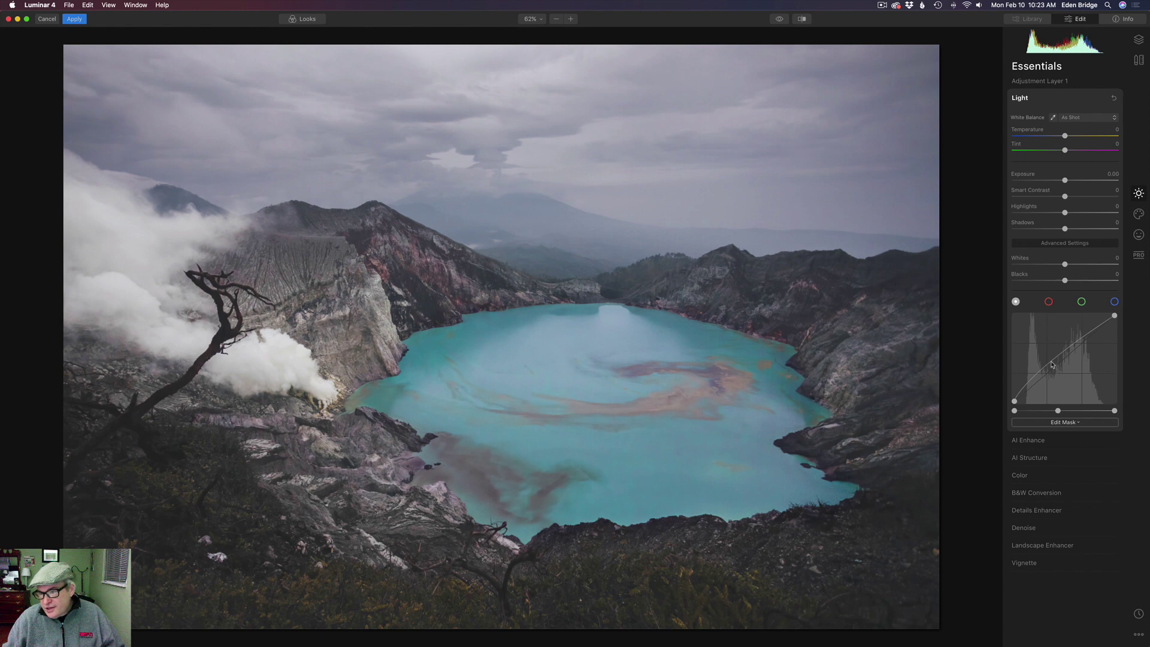
pyautogui.moveTo(1058, 411); pyautogui.dragTo(1075, 414)
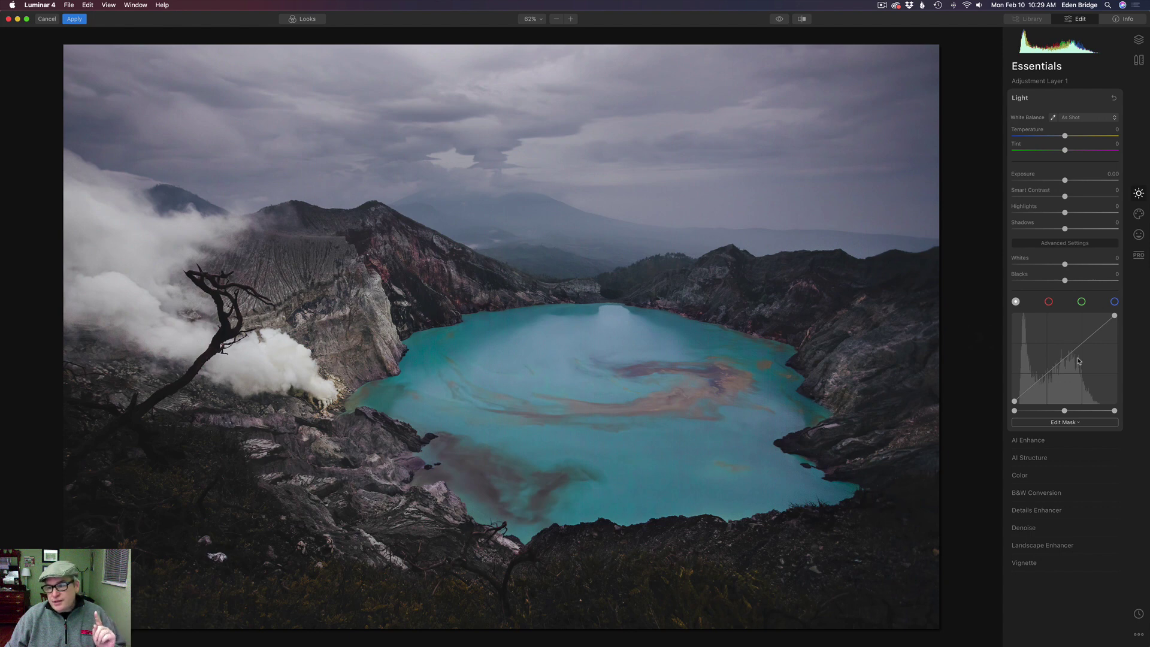
# Create a luminosity mask for the new layer's Light filter, invert it, and invert it back to the original.
pyautogui.click(1063, 423)
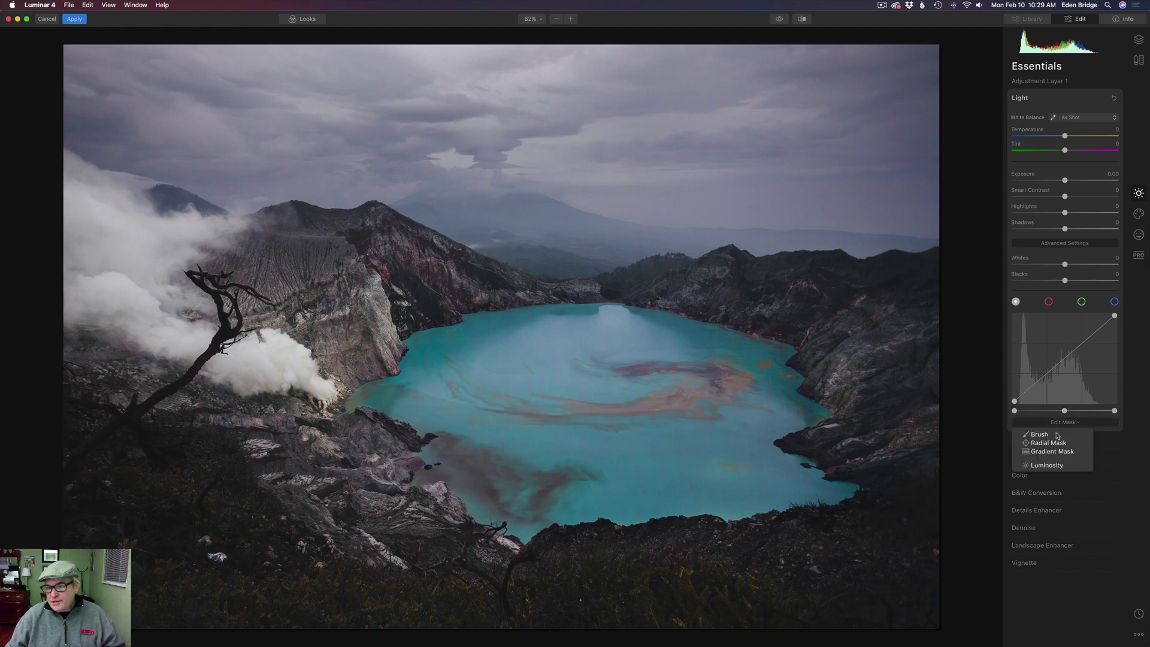
pyautogui.click(1054, 467)
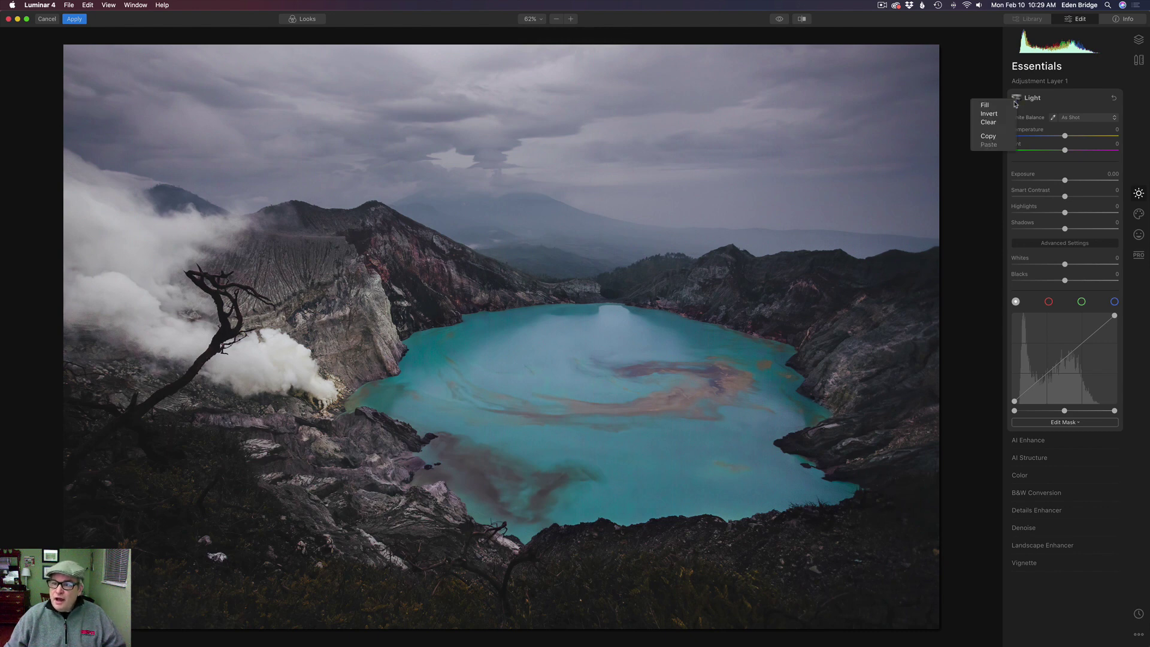
pyautogui.click(999, 114)
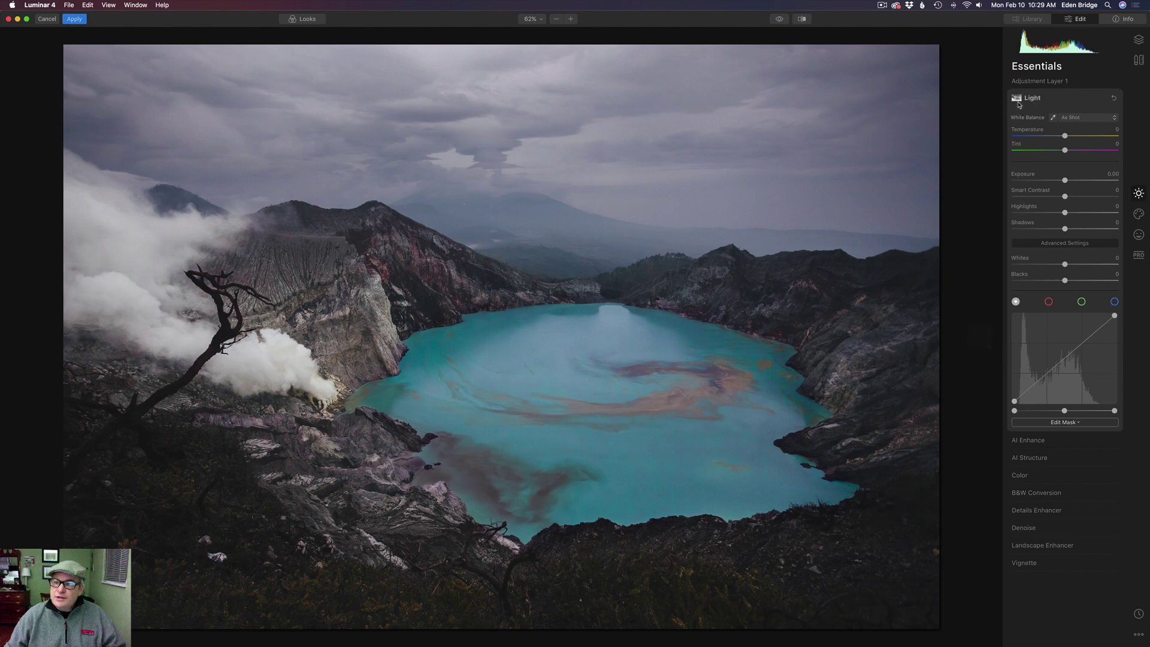
pyautogui.click(1017, 102)
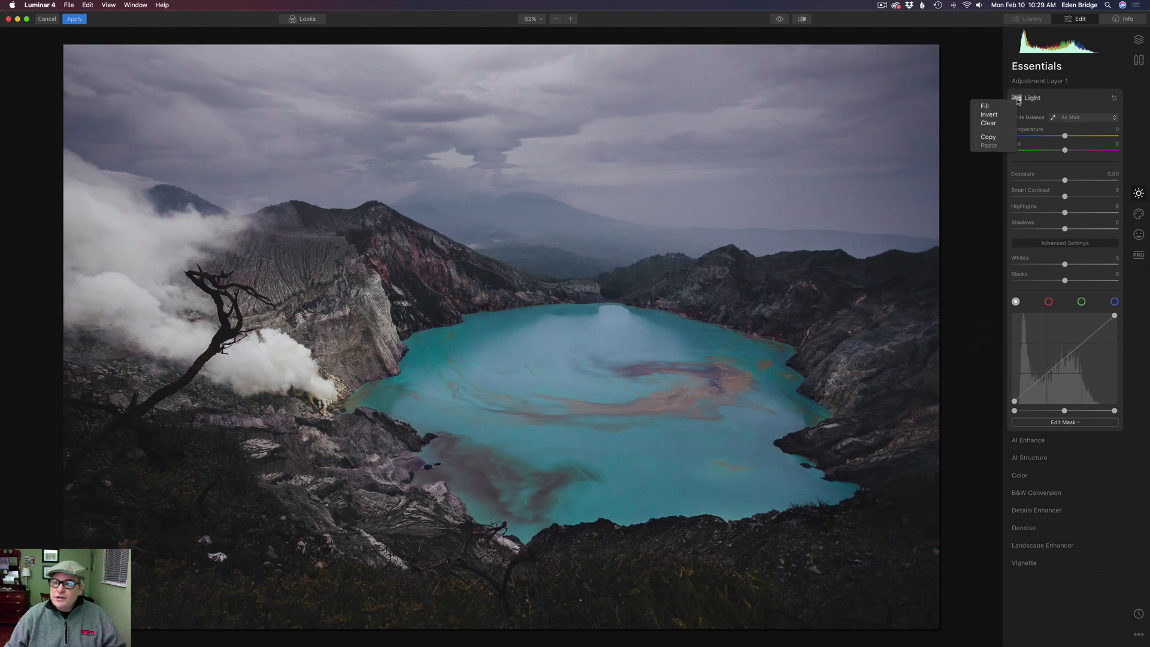
pyautogui.click(1001, 117)
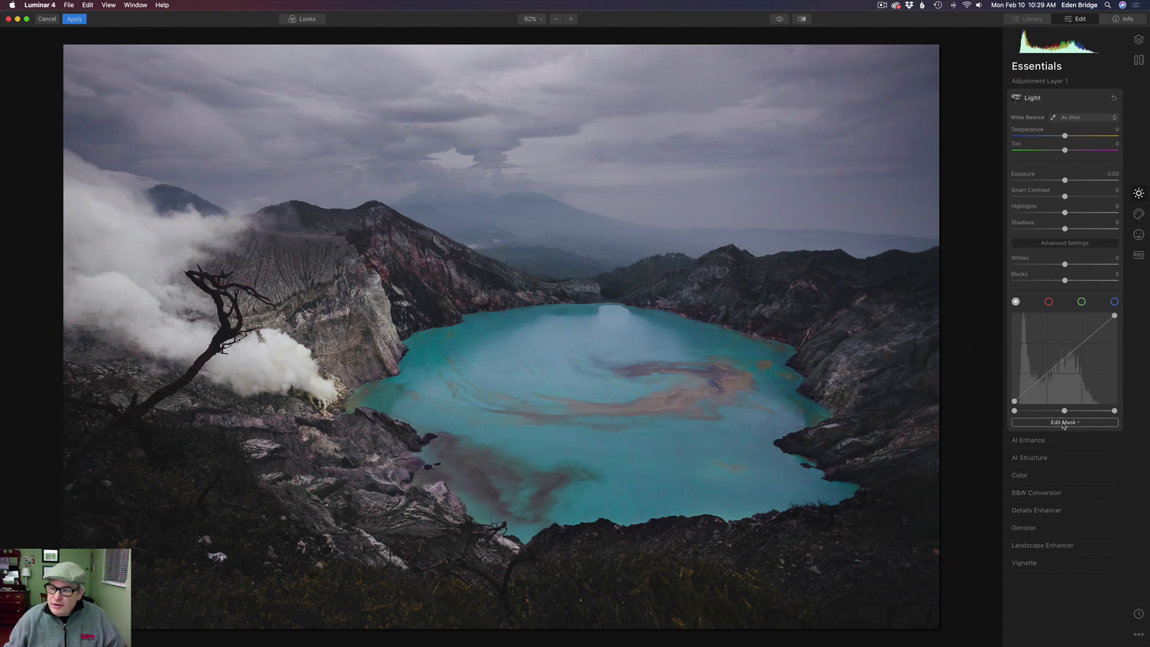
# Brighten the highlights through the luminosity mask by adding a tone curve midpoint and raising it.
pyautogui.click(1066, 359)
pyautogui.moveTo(1065, 359); pyautogui.dragTo(1065, 351)
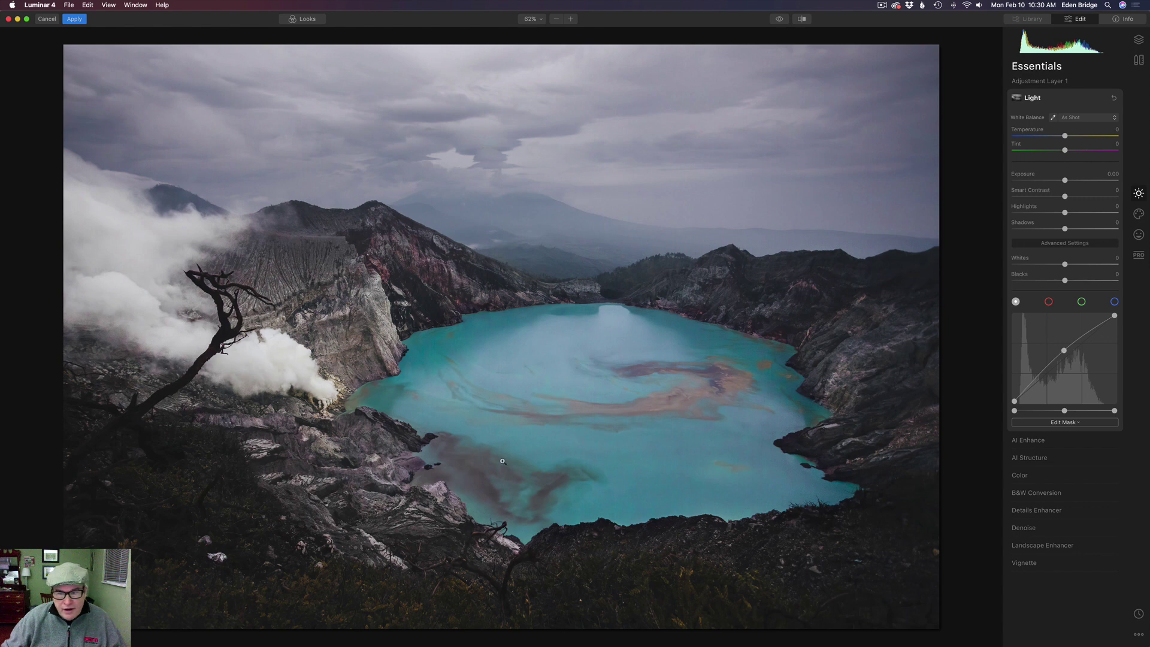
# Fine-tune the tone curve's raised midpoint and rename the adjustment layer as Lighten Lights.
pyautogui.moveTo(1065, 352); pyautogui.dragTo(1066, 351)
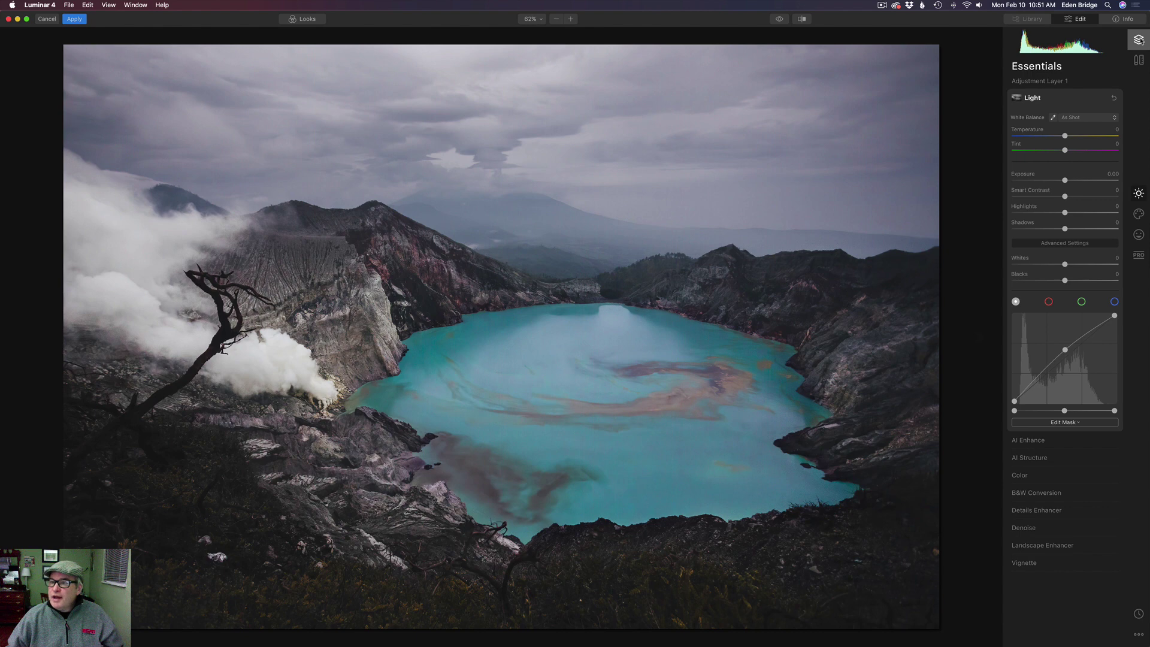
pyautogui.click(1141, 40)
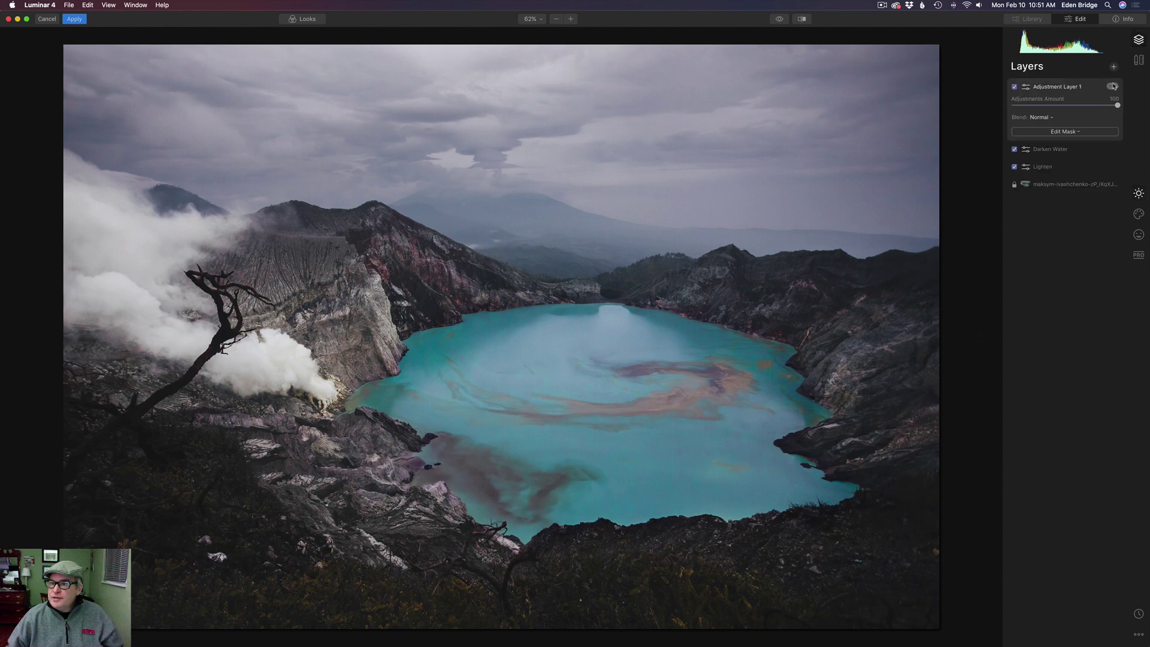
pyautogui.click(1113, 87)
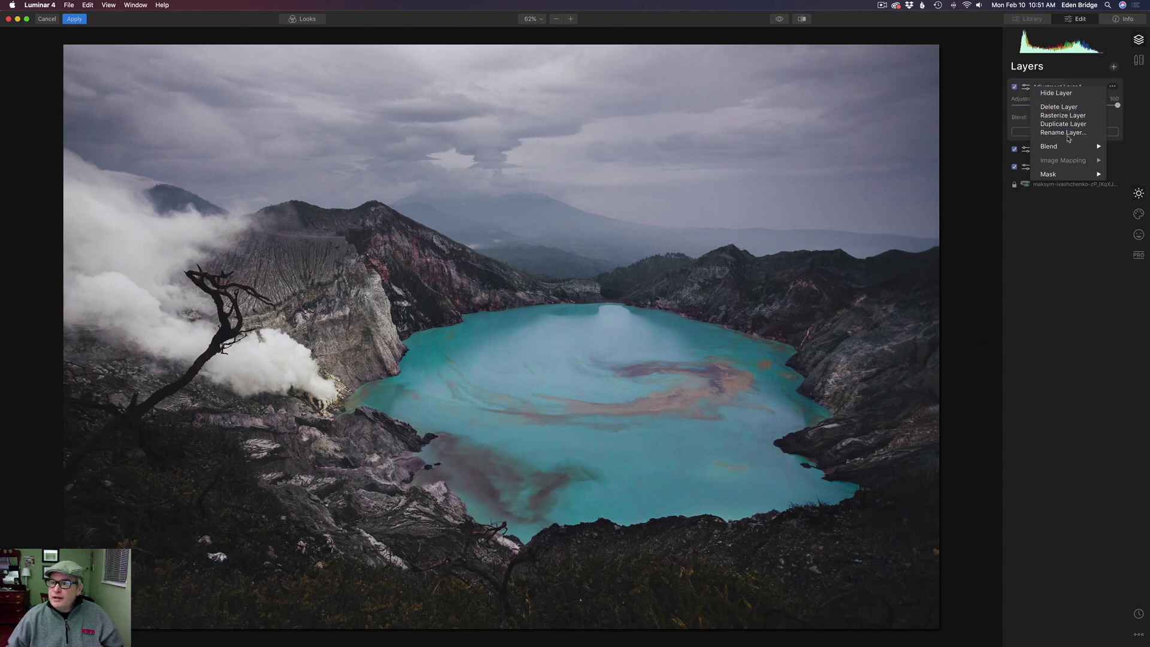
pyautogui.click(1069, 133)
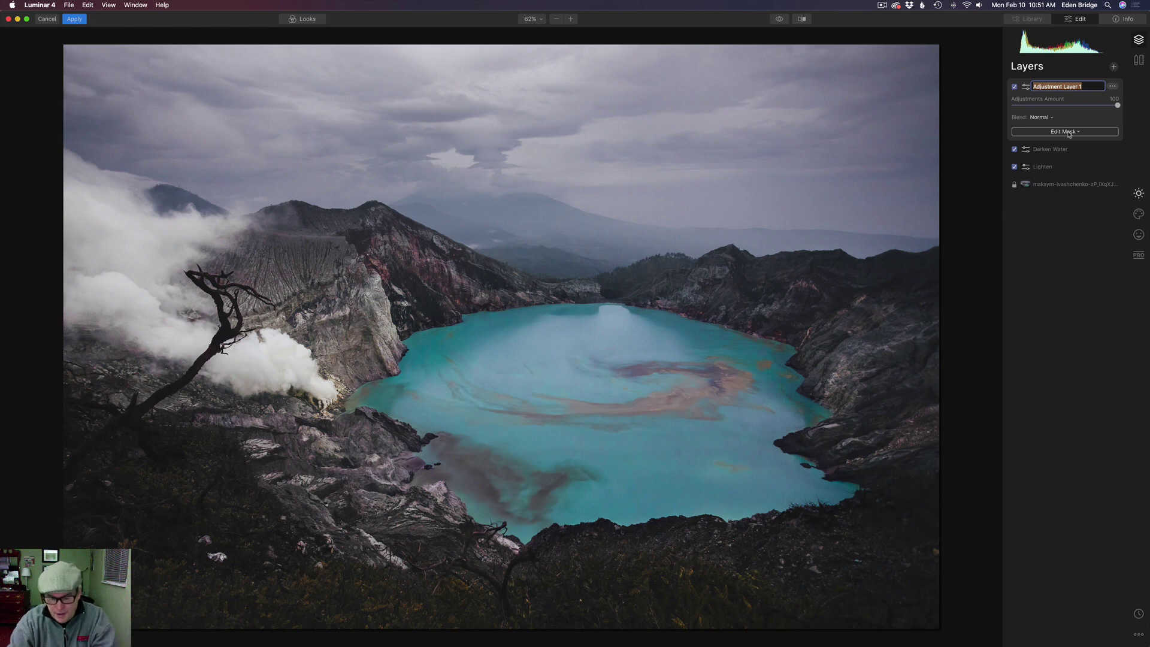
pyautogui.write('Lighte')
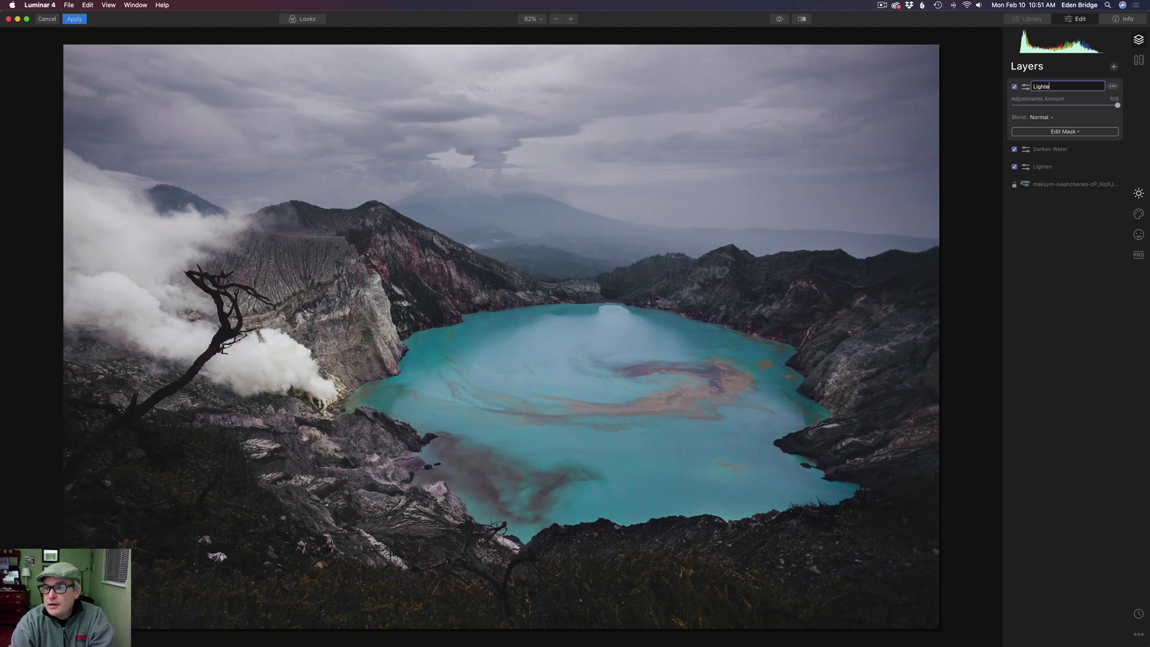
pyautogui.write('n Light')
pyautogui.write('s')
pyautogui.press('Return')
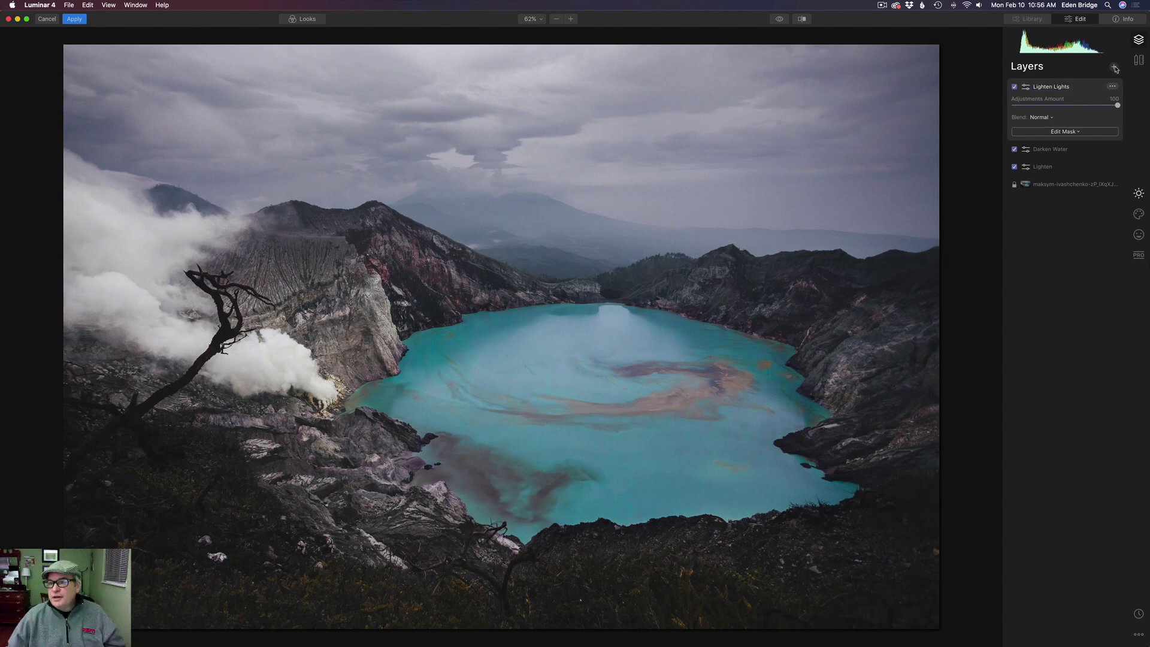
# Add a new adjustment layer above Lighten Lights and open its Light filter settings.
pyautogui.click(1114, 67)
pyautogui.click(1064, 79)
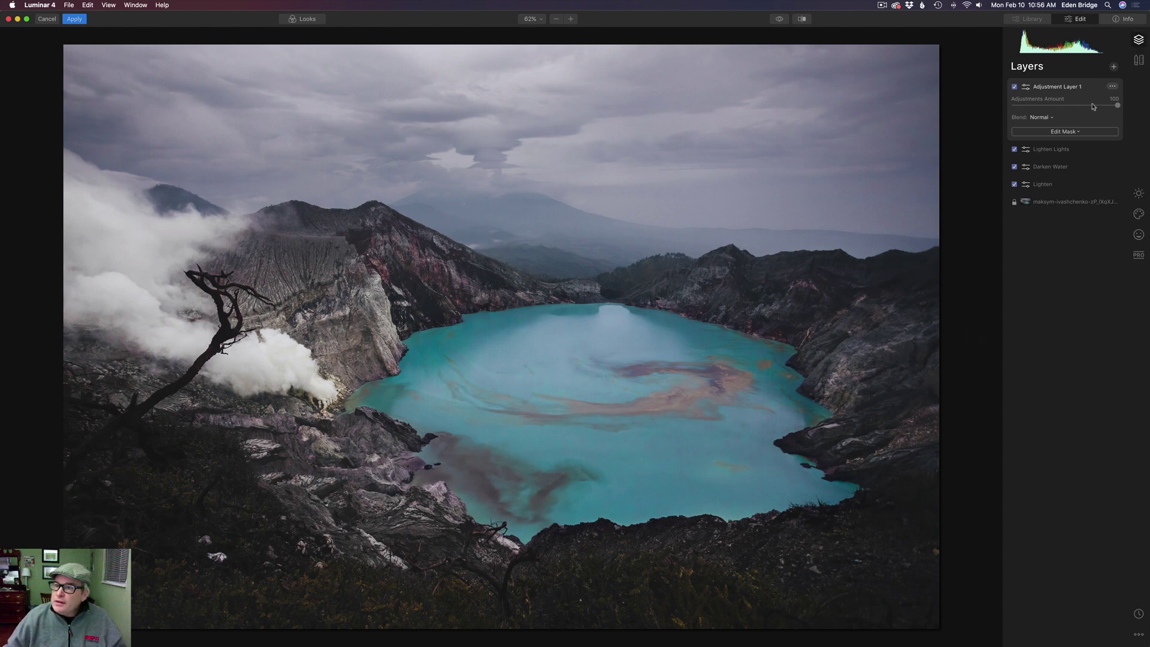
pyautogui.click(1139, 193)
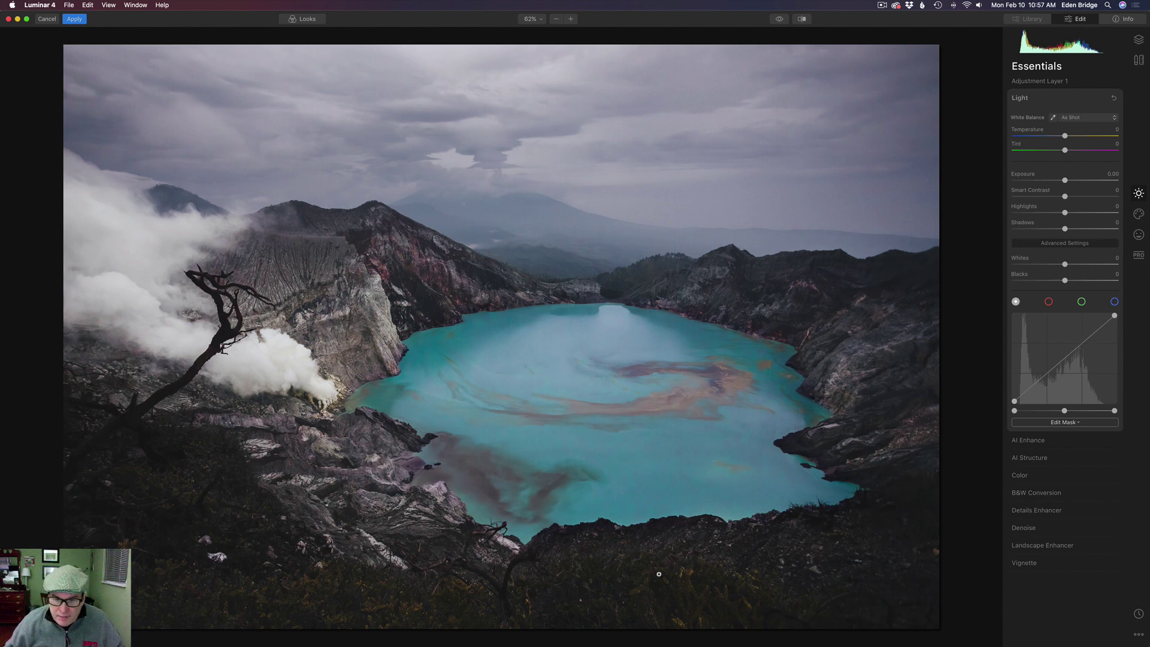
# Create a luminosity mask for the new layer's Light filter and invert it to target the dark areas.
pyautogui.click(1074, 423)
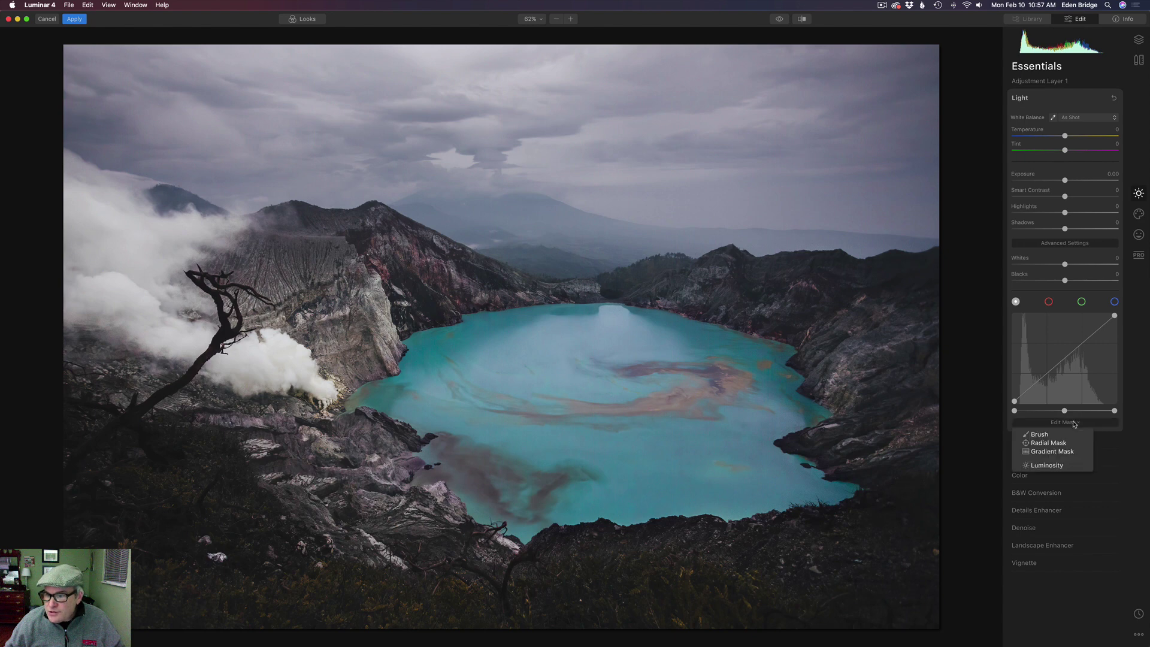
pyautogui.click(1056, 466)
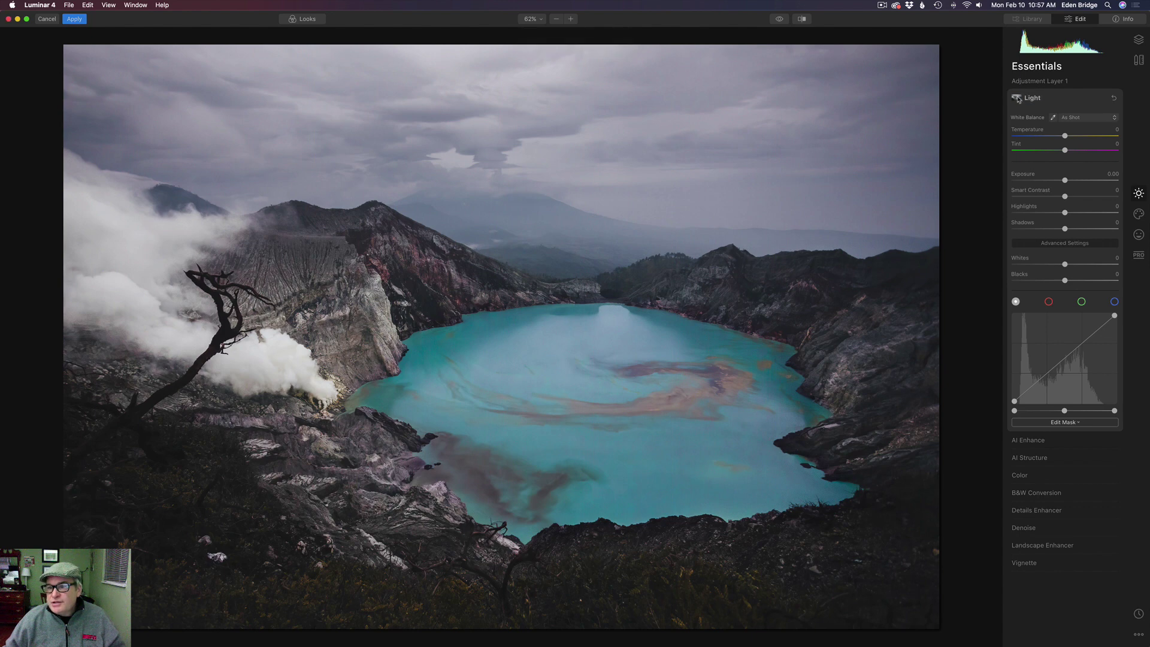
pyautogui.click(1018, 100)
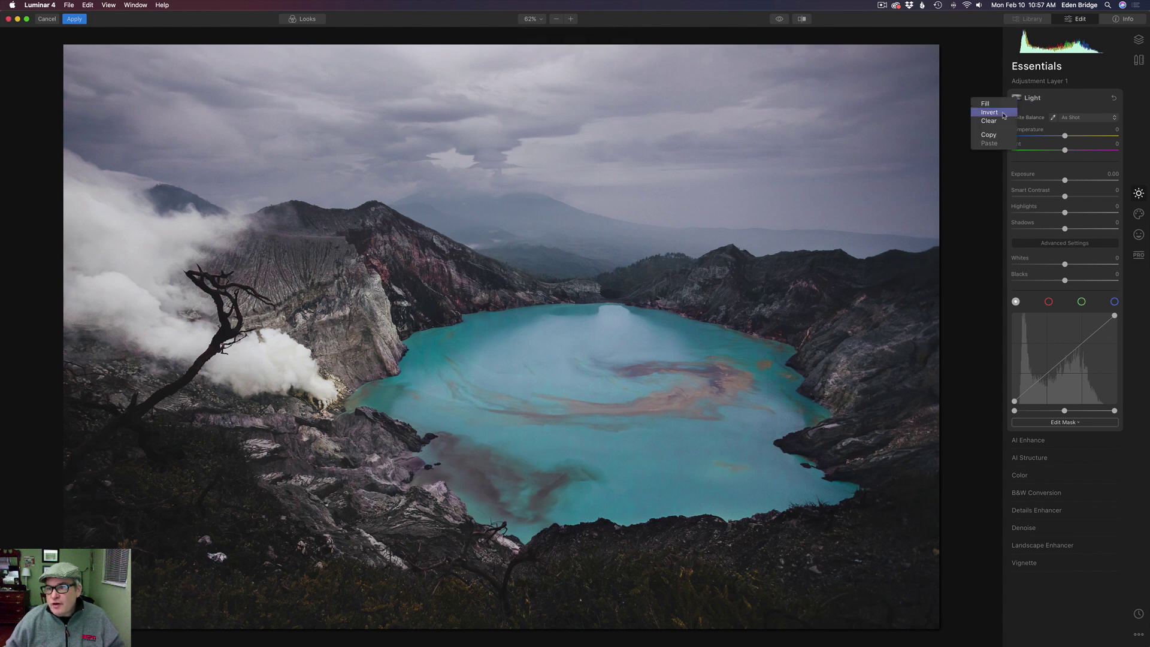
pyautogui.click(1004, 115)
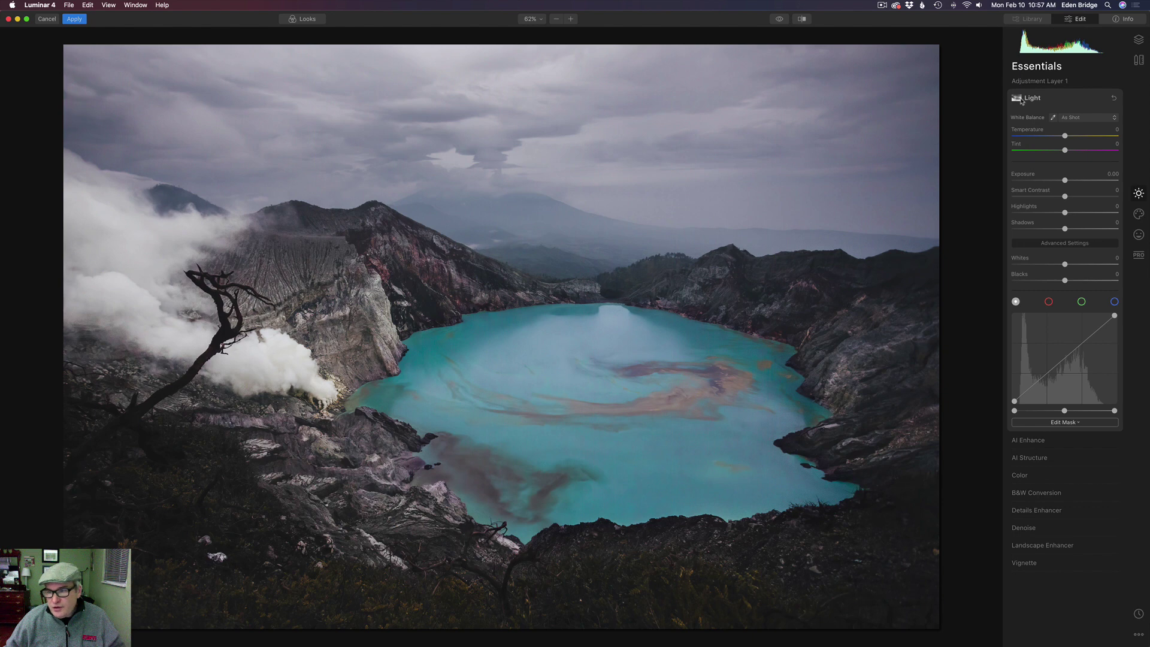
# Anchor the tone curve's highlights and midtones with three points, raise the shadows slightly, and pull the darkest tones back down.
pyautogui.click(1097, 331)
pyautogui.click(1081, 345)
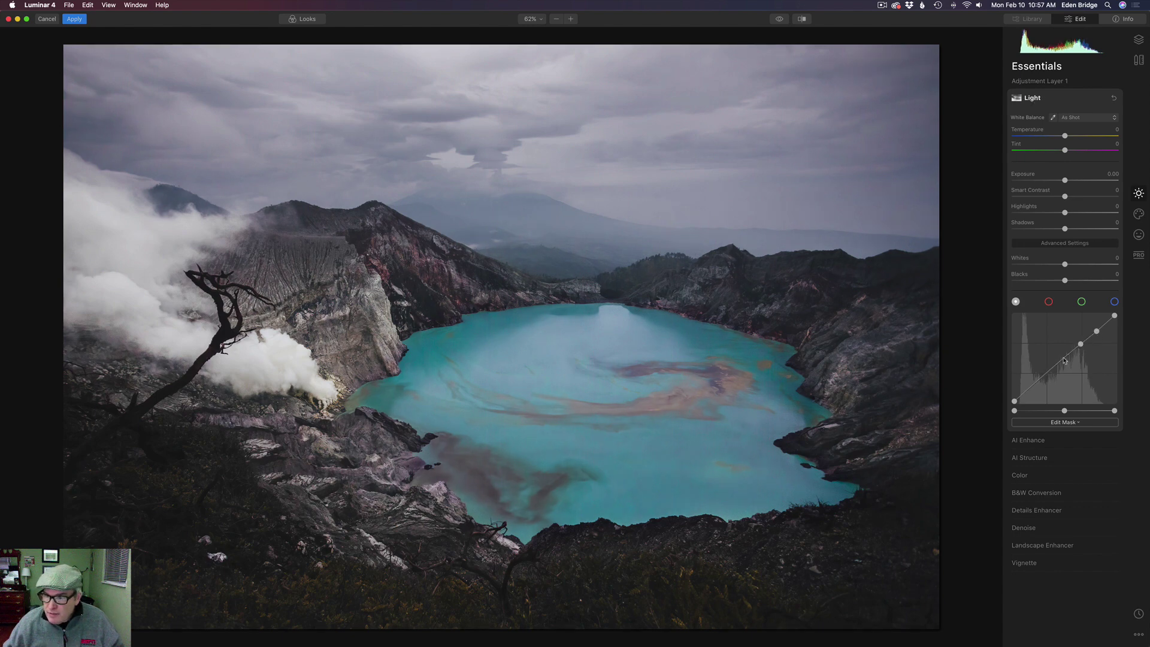
pyautogui.click(1062, 361)
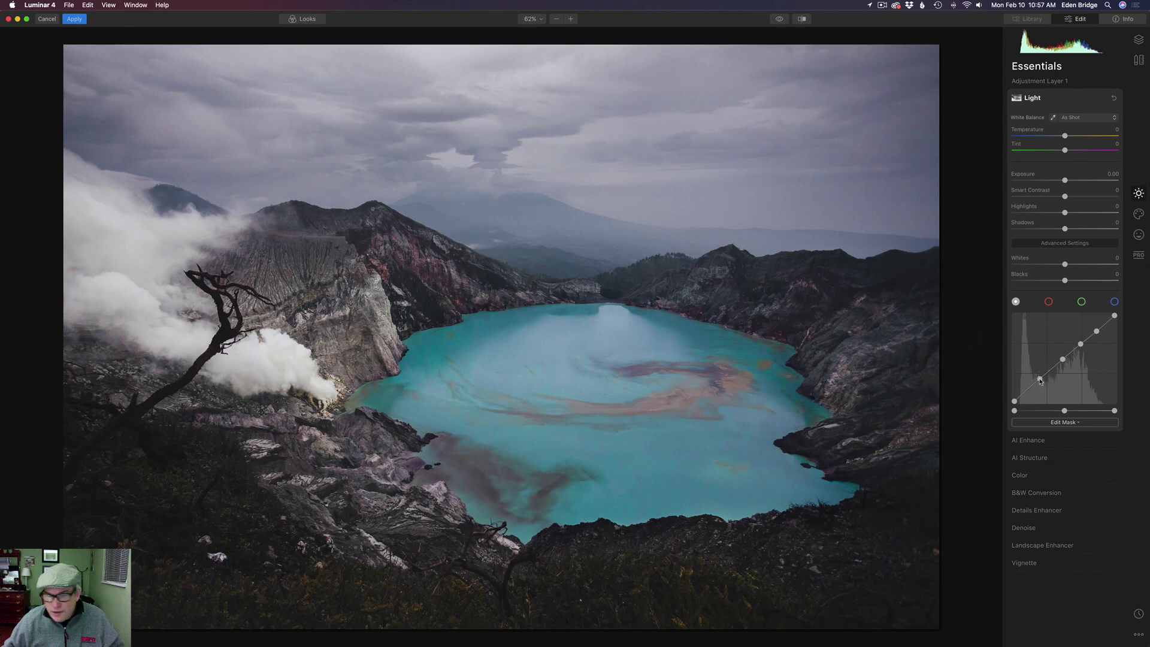
pyautogui.moveTo(1040, 382); pyautogui.dragTo(1040, 375)
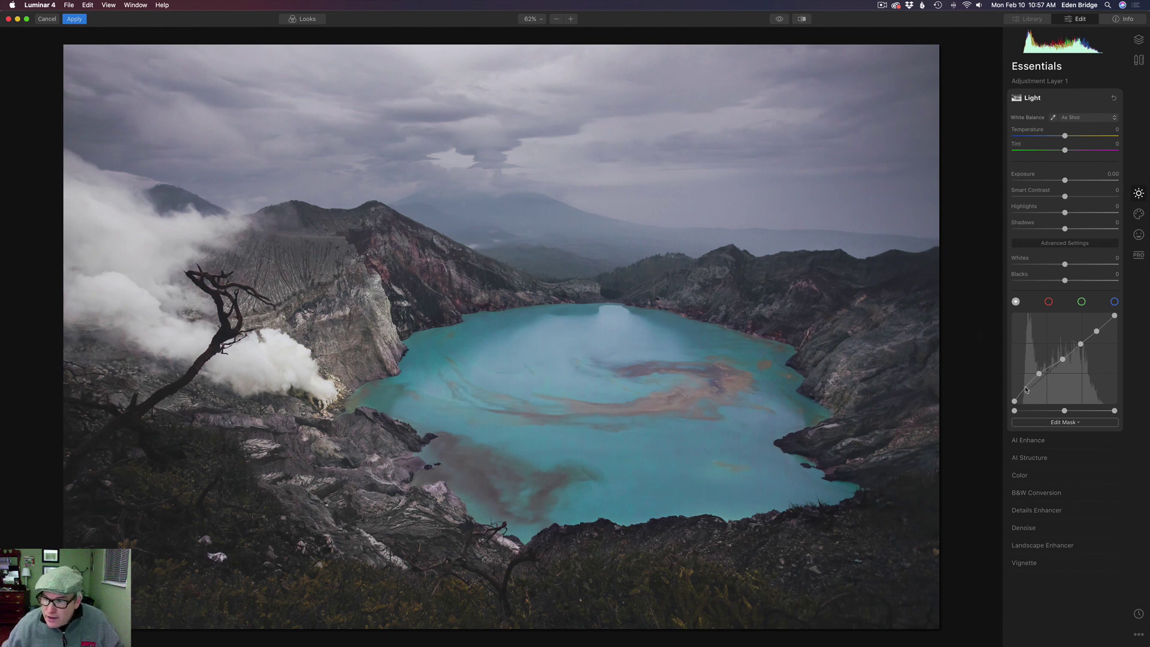
pyautogui.moveTo(1026, 388); pyautogui.dragTo(1026, 393)
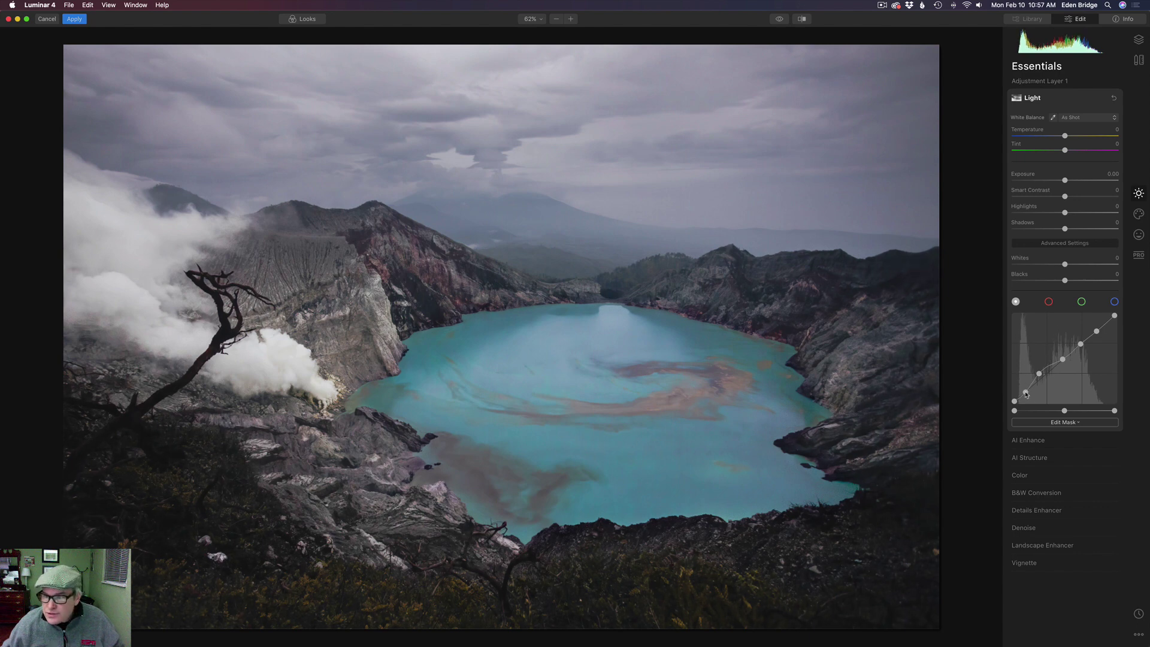
# Compare the photo with the new shadow-brightening layer hidden and shown several times, leaving the layer visible.
pyautogui.click(1140, 41)
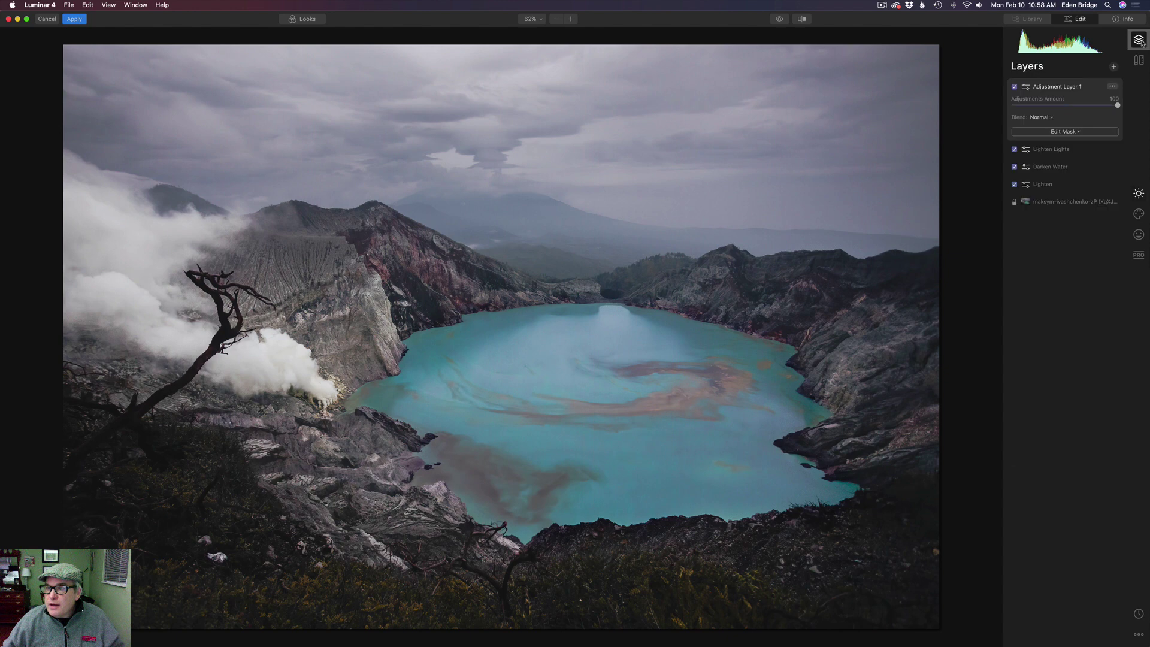
pyautogui.click(1015, 88)
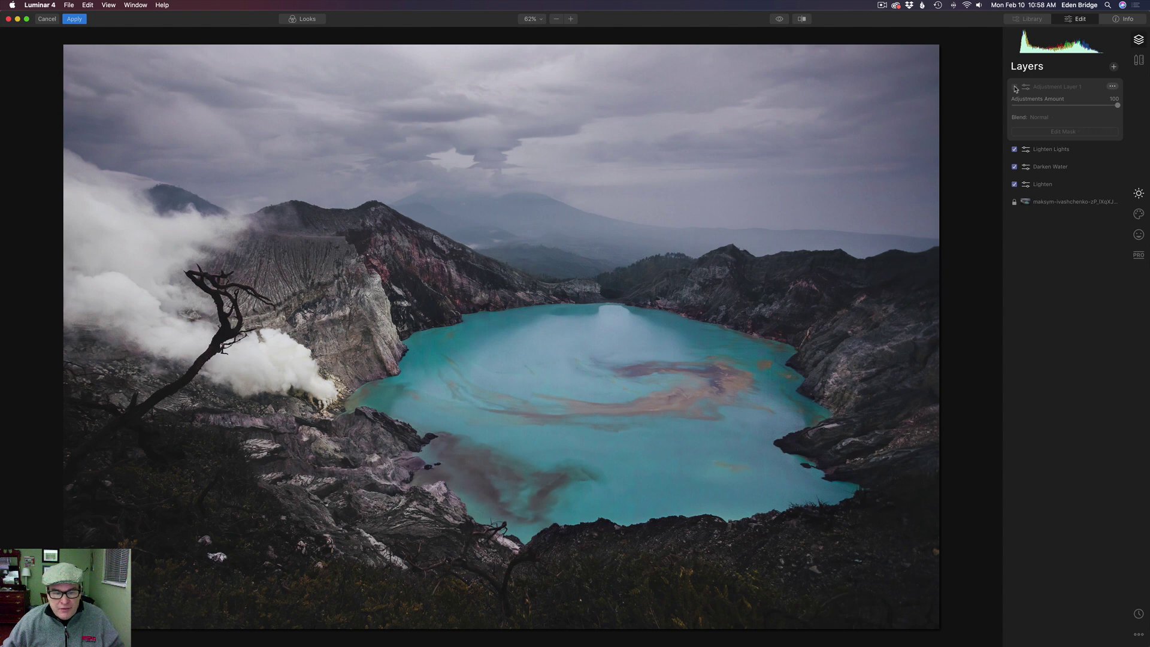
pyautogui.click(1015, 87)
pyautogui.click(1015, 87)
pyautogui.click(1015, 87)
pyautogui.click(1015, 88)
pyautogui.click(1015, 88)
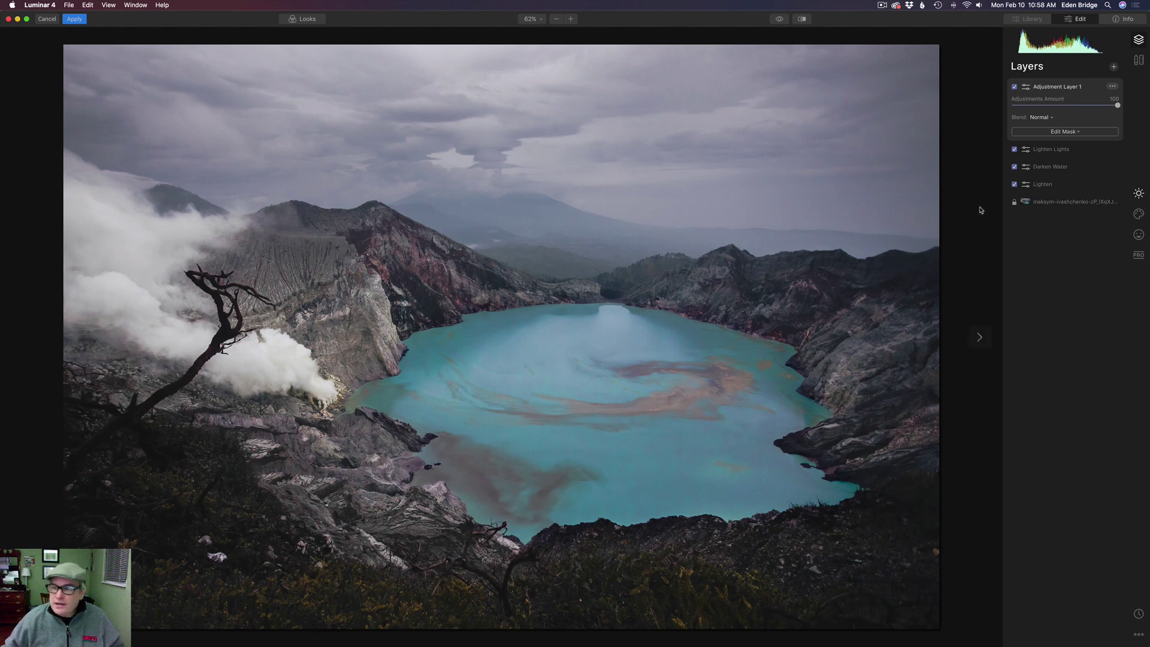
pyautogui.click(1015, 88)
pyautogui.click(1015, 87)
pyautogui.click(1015, 88)
pyautogui.click(1015, 88)
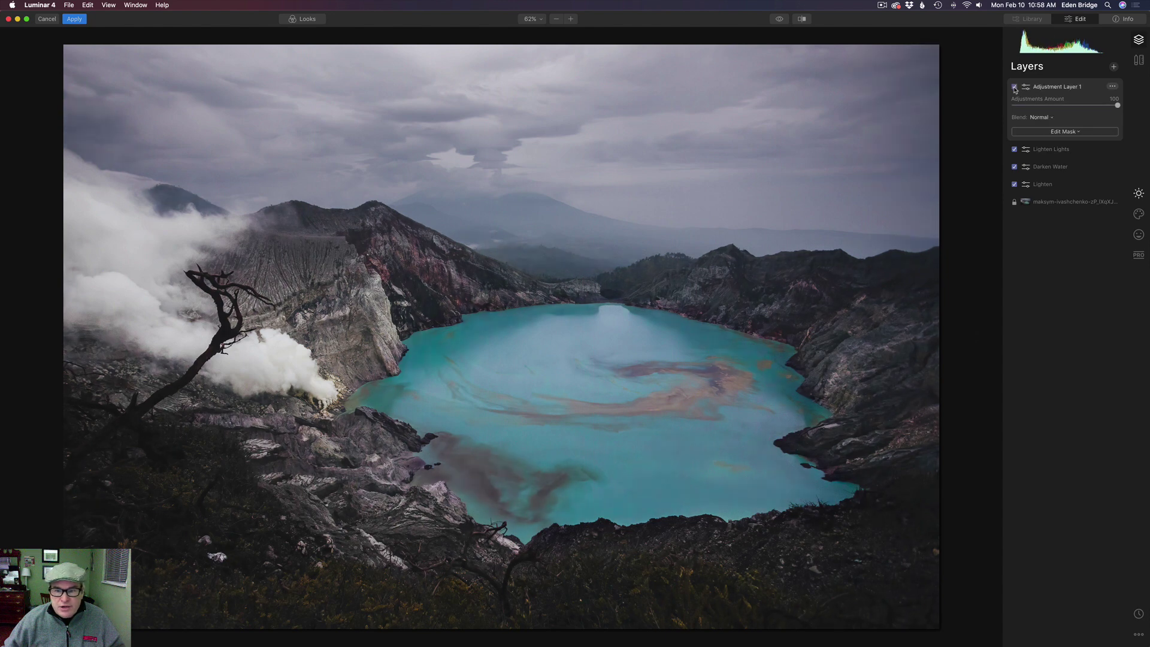
pyautogui.click(1015, 88)
pyautogui.click(1015, 87)
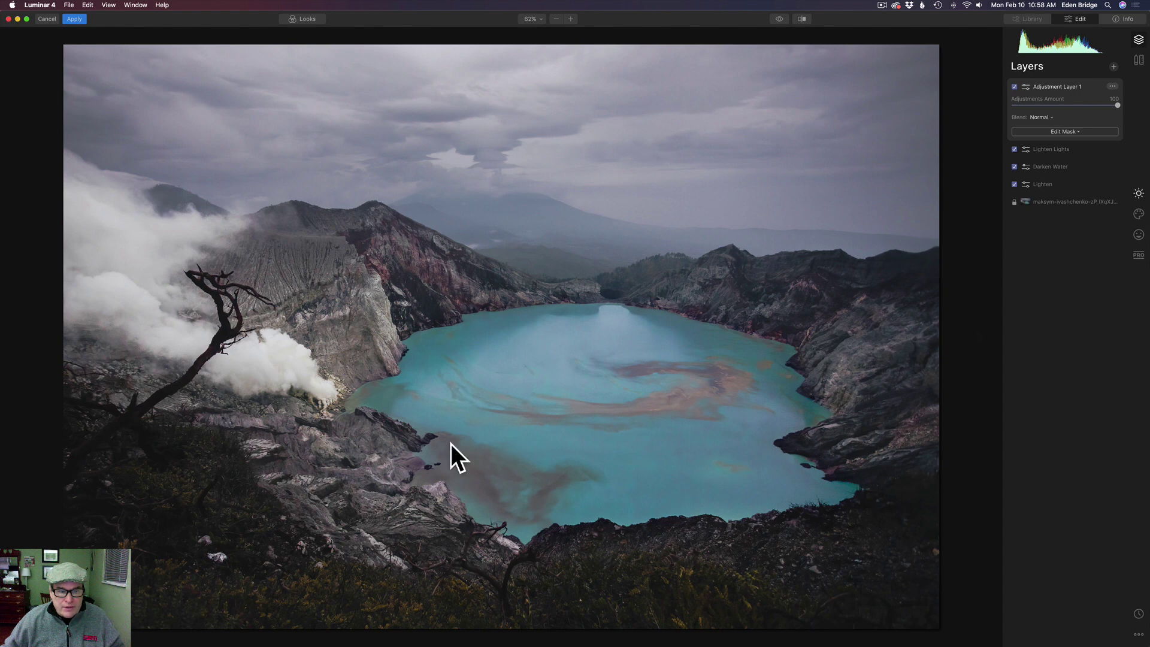
pyautogui.click(1014, 87)
pyautogui.click(1014, 88)
pyautogui.click(1014, 88)
pyautogui.click(1014, 87)
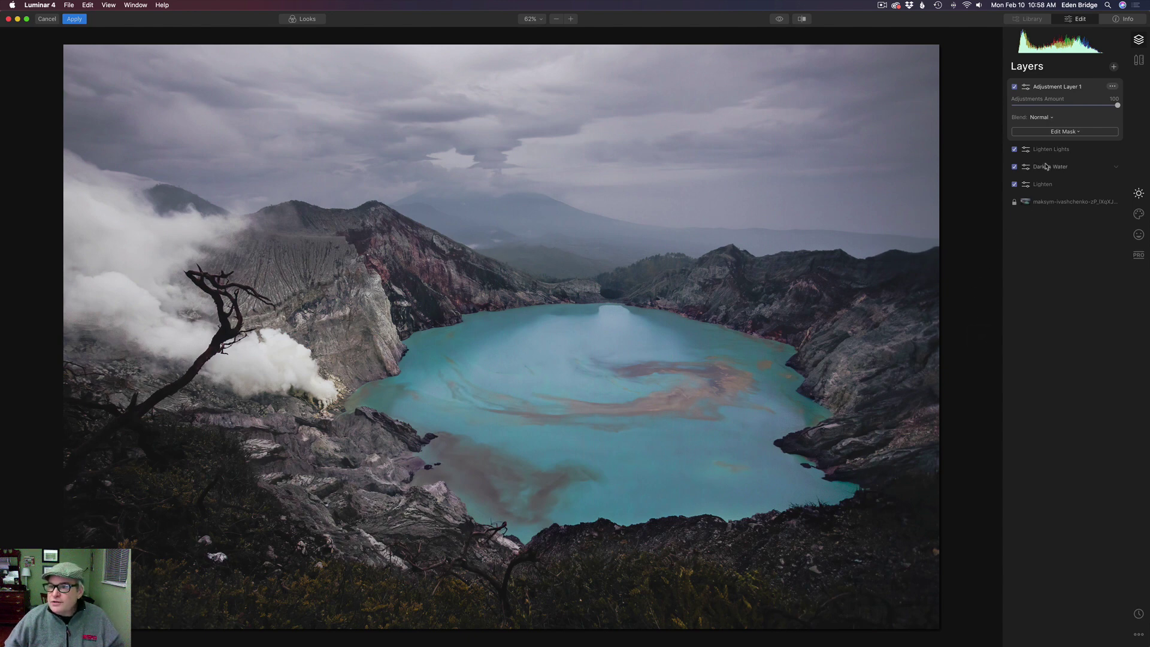
# Erase the shadow-brightening layer's effect from the lake water and the distant mountains with a brush mask of size 196.
pyautogui.click(1074, 134)
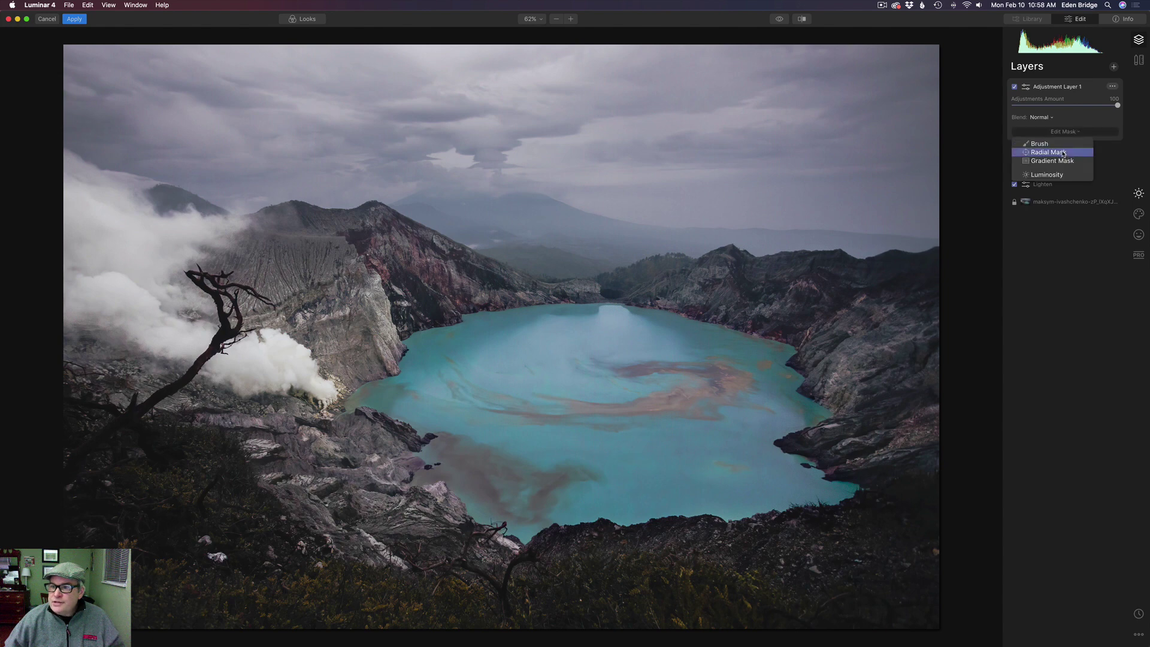
pyautogui.click(1043, 145)
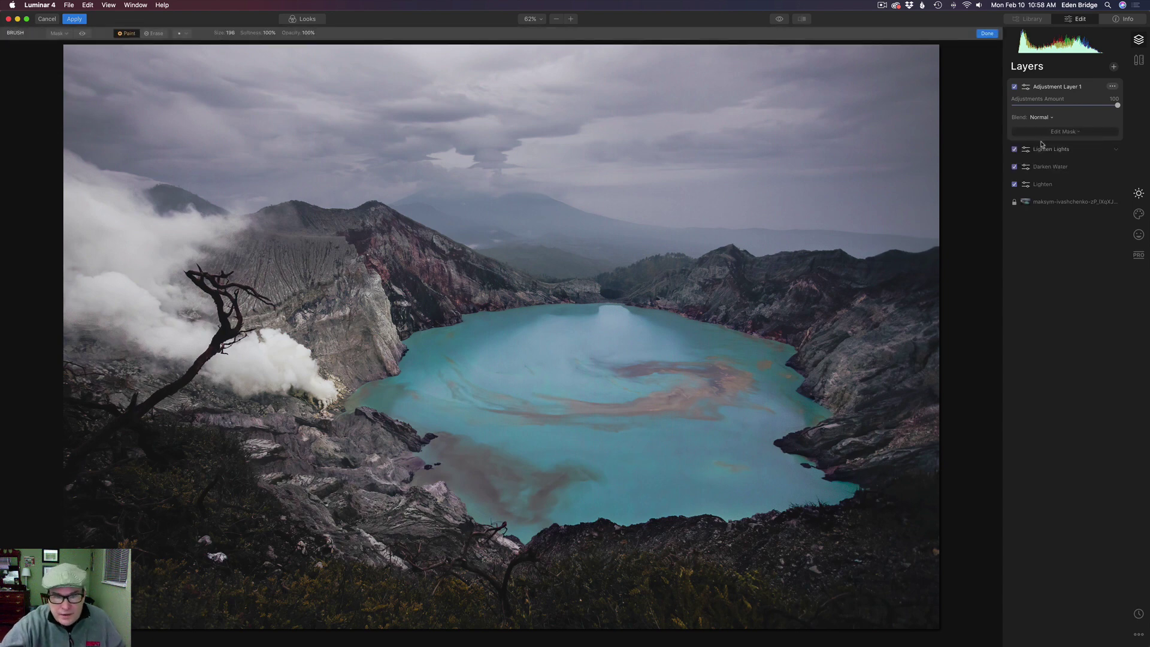
pyautogui.click(156, 34)
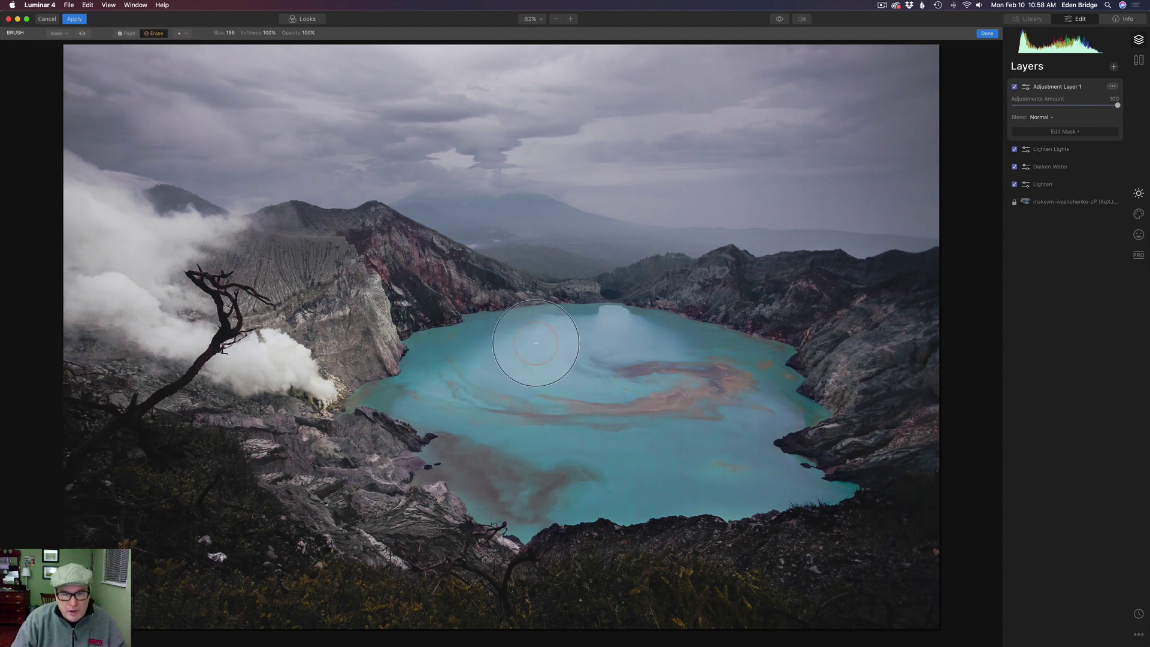
pyautogui.moveTo(543, 342)
pyautogui.mouseDown()
pyautogui.moveTo(453, 356)
pyautogui.moveTo(383, 398)
pyautogui.moveTo(414, 408)
pyautogui.moveTo(477, 477)
pyautogui.moveTo(521, 493)
pyautogui.moveTo(781, 479)
pyautogui.moveTo(693, 432)
pyautogui.moveTo(778, 417)
pyautogui.moveTo(723, 365)
pyautogui.moveTo(639, 336)
pyautogui.moveTo(465, 359)
pyautogui.moveTo(705, 386)
pyautogui.moveTo(486, 390)
pyautogui.mouseUp()
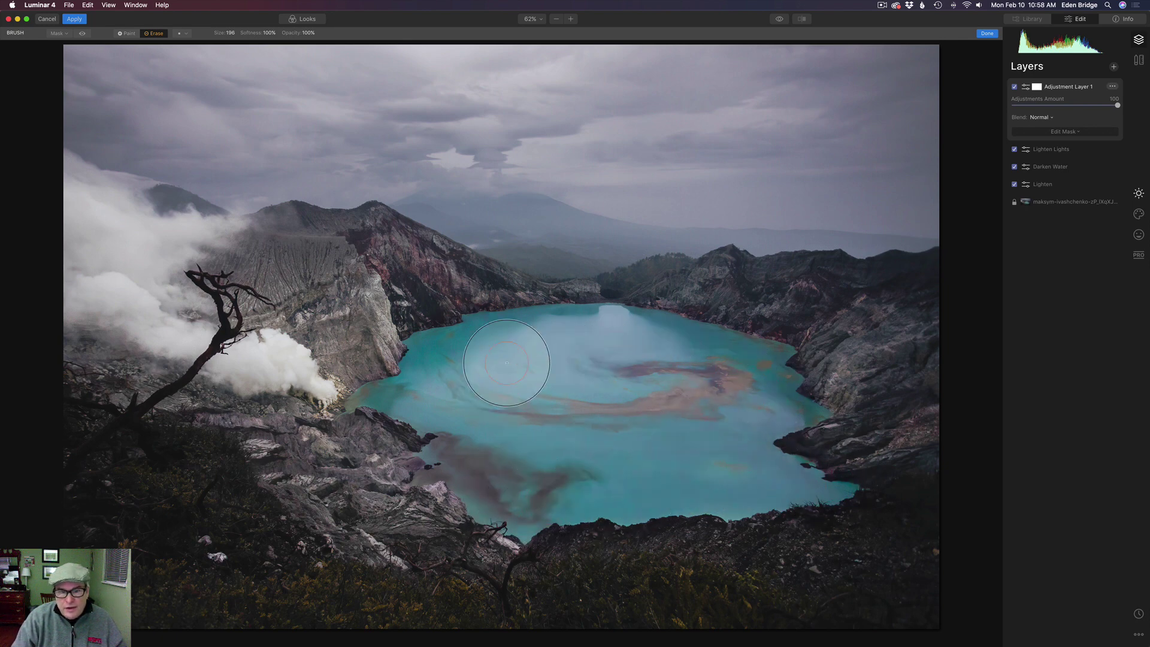
pyautogui.moveTo(462, 210); pyautogui.dragTo(488, 214)
pyautogui.moveTo(584, 242); pyautogui.dragTo(737, 228)
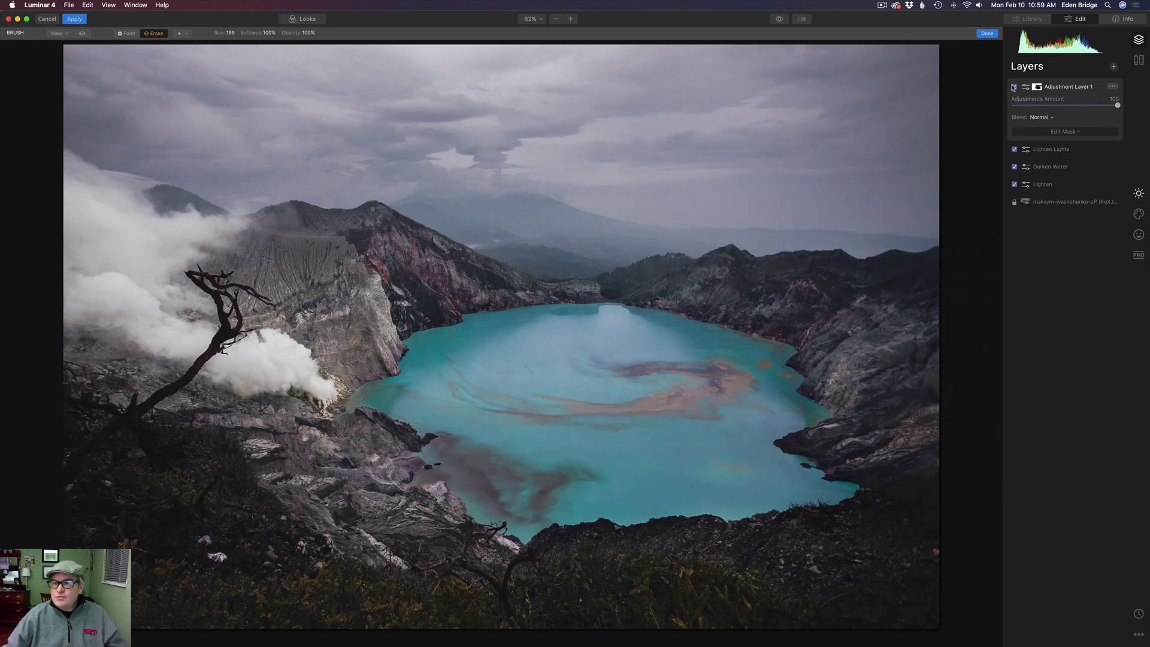
# Compare the photo with the brush-masked layer hidden and shown, leaving the layer visible.
pyautogui.click(1015, 87)
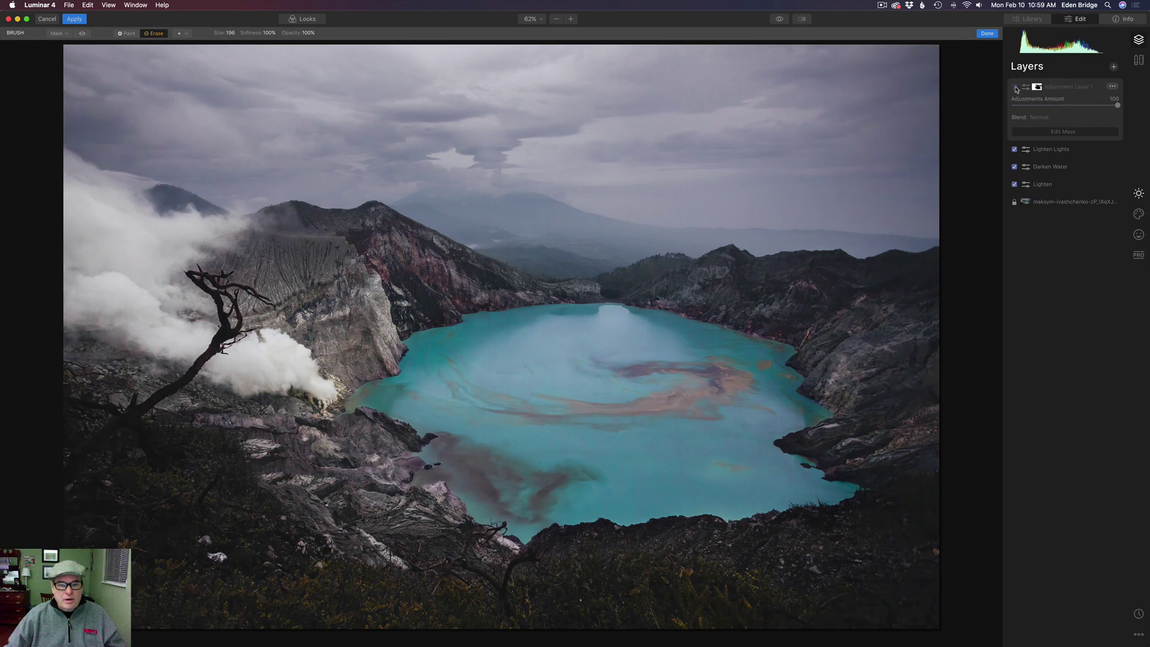
pyautogui.click(1016, 88)
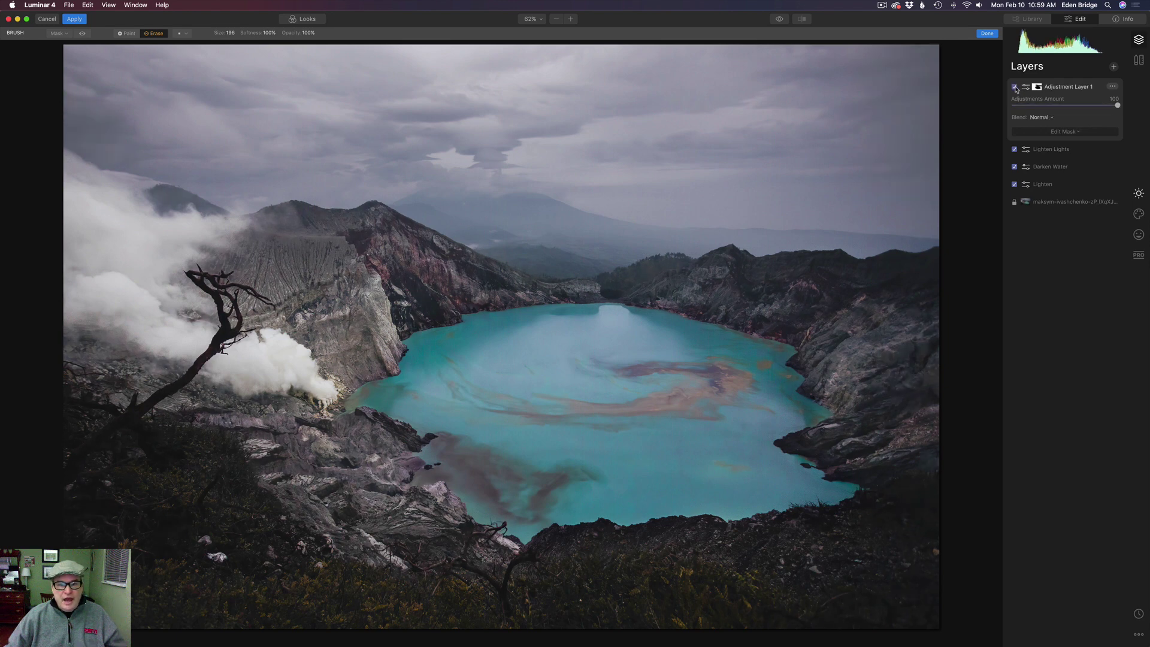
pyautogui.click(1015, 87)
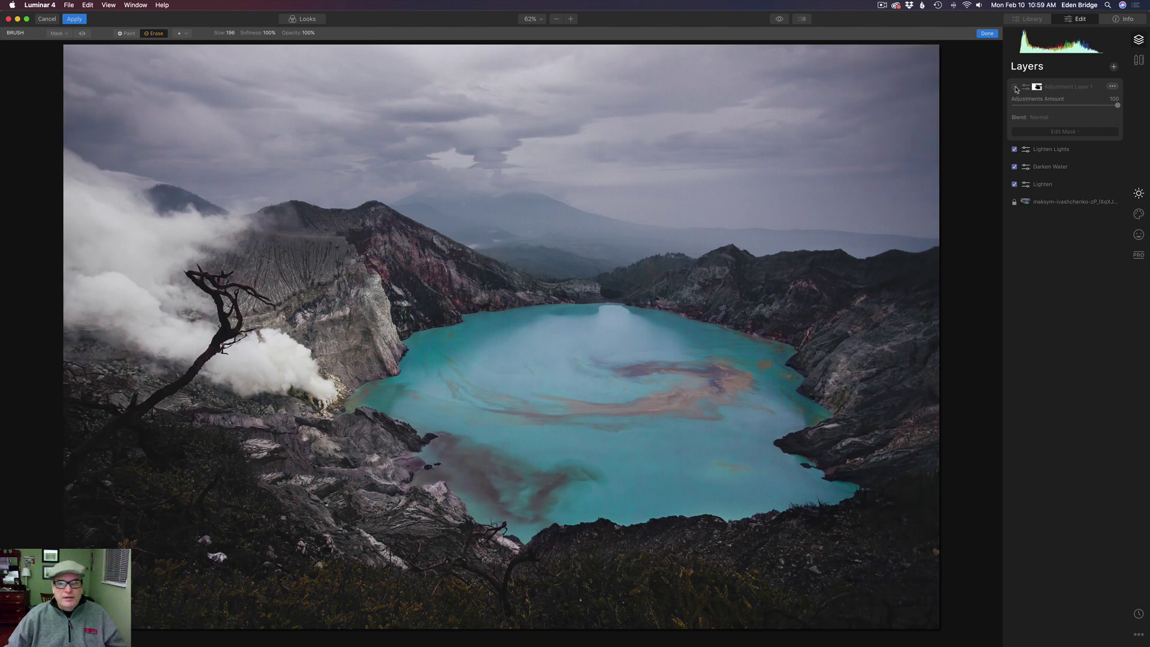
pyautogui.click(1015, 87)
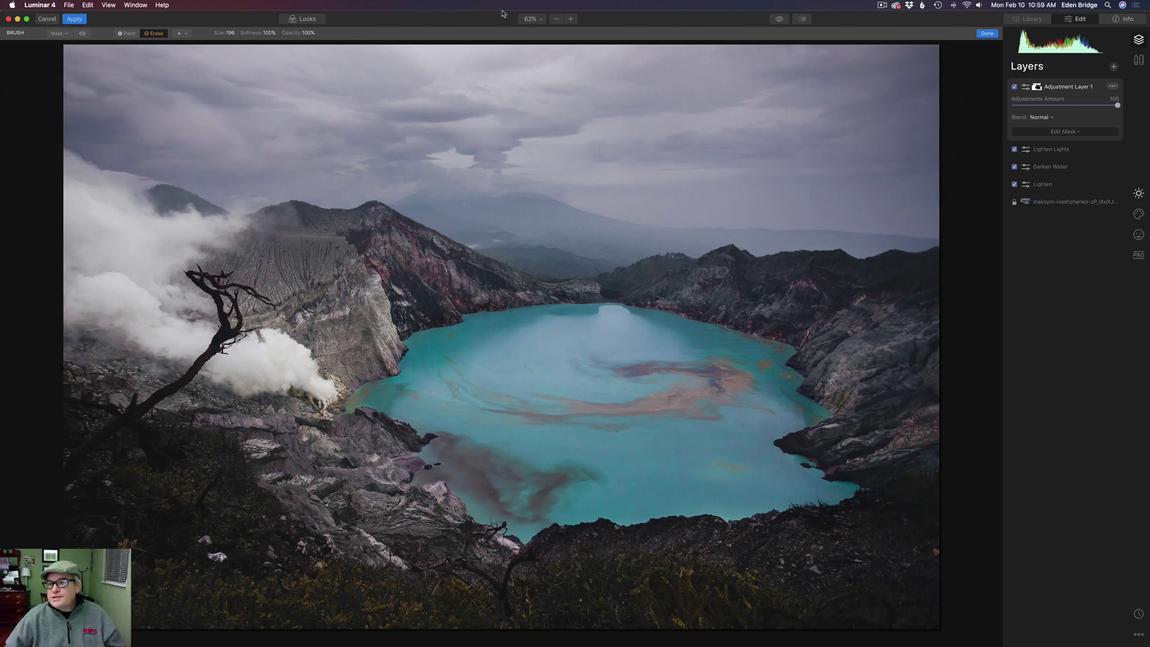
pyautogui.click(1015, 88)
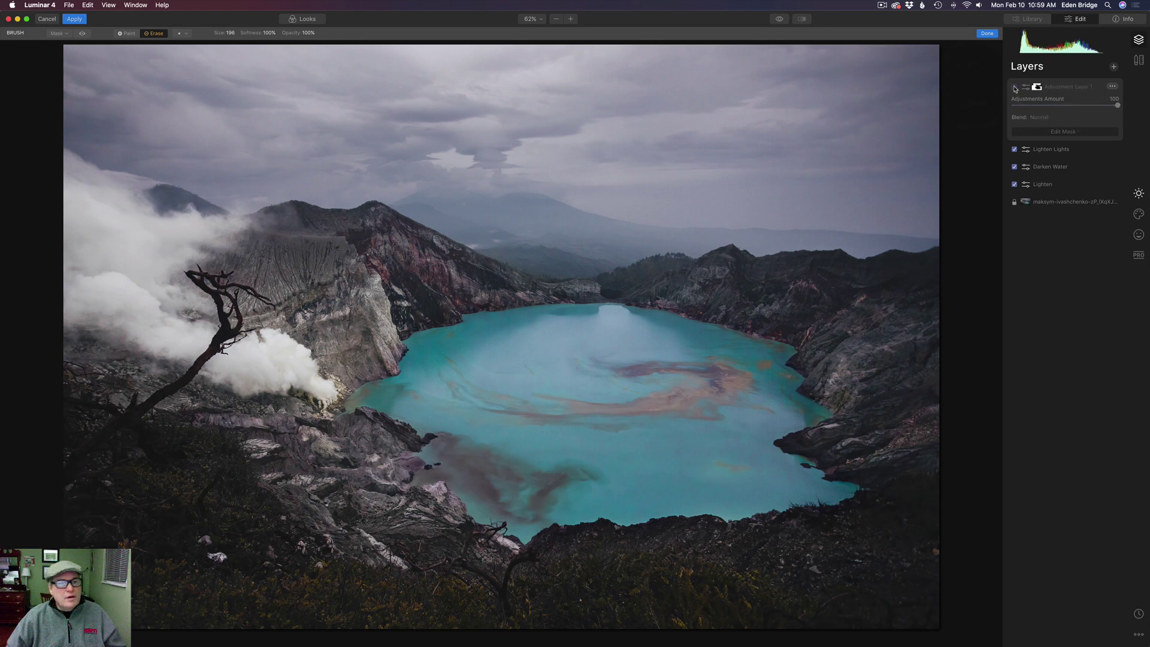
pyautogui.click(1015, 87)
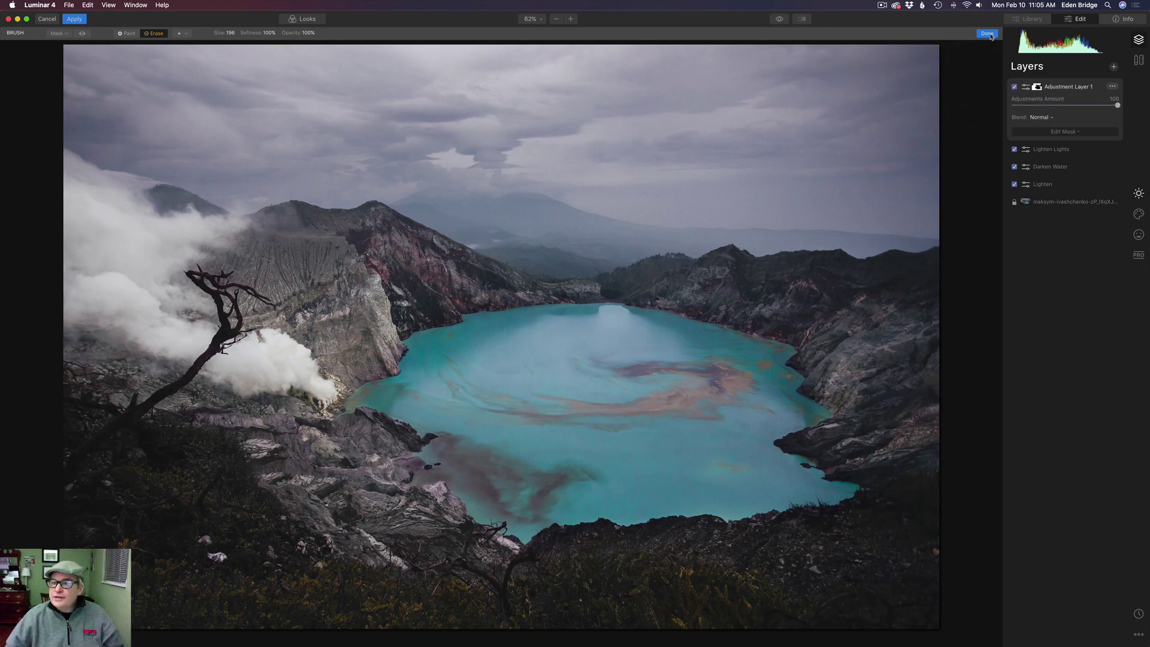
# Finish the brush mask and rename the shadow-brightening layer "Lighten Darks".
pyautogui.click(987, 33)
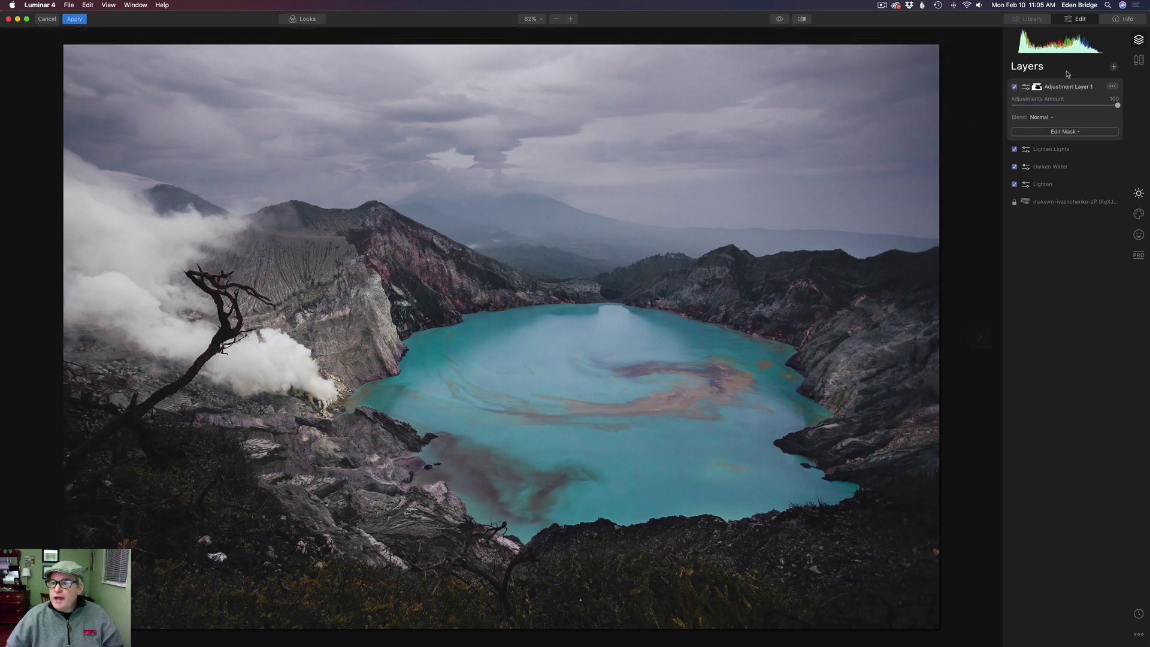
pyautogui.click(1113, 87)
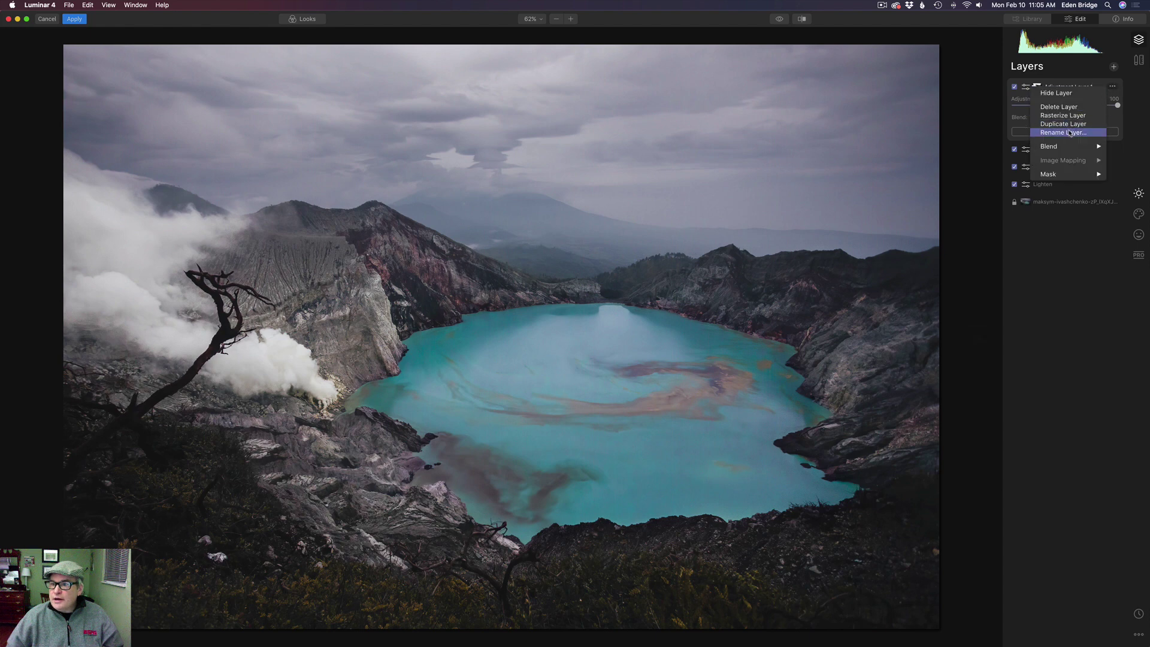
pyautogui.click(1069, 133)
pyautogui.write('Li')
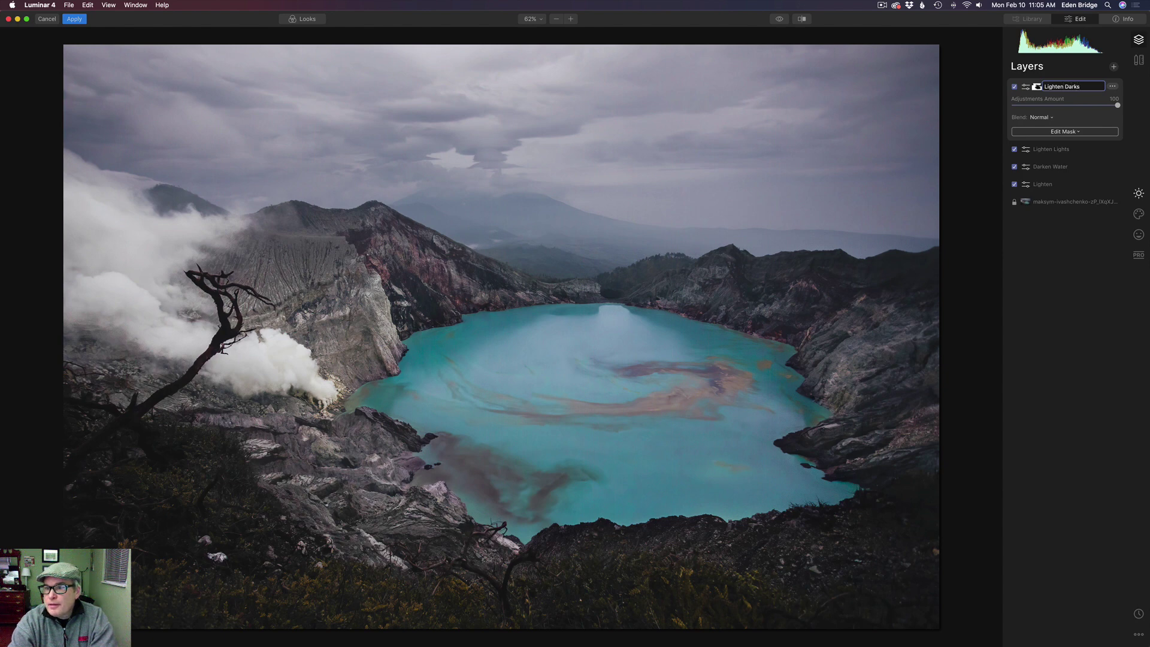
pyautogui.write('ghten Darks')
pyautogui.press('Return')
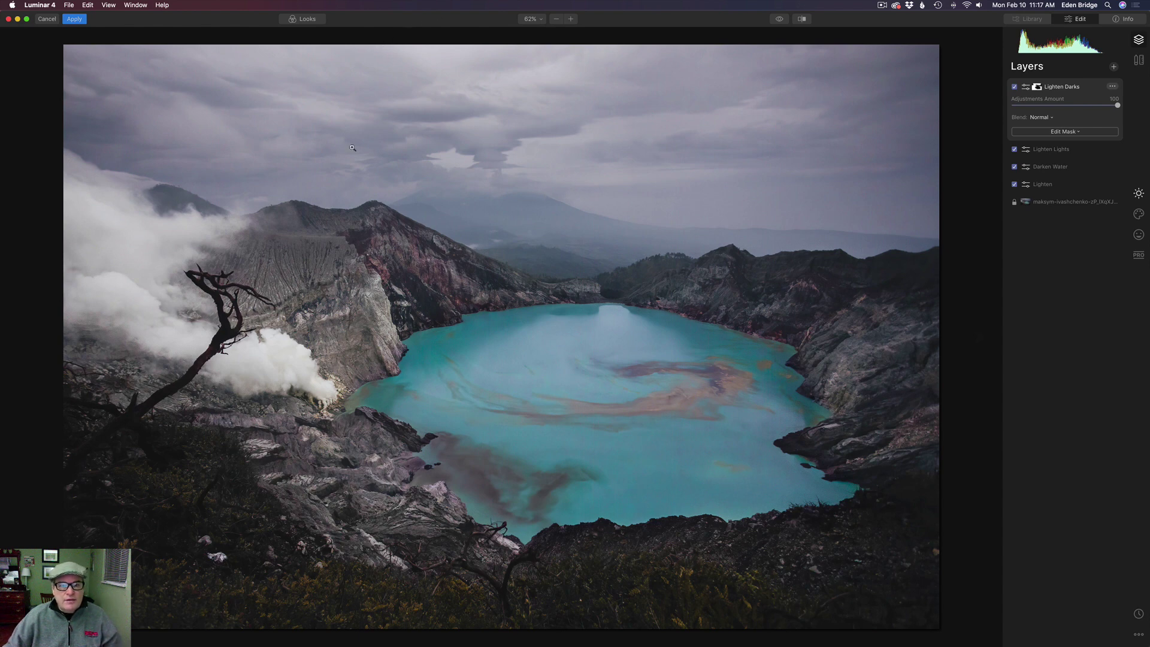
# On a new adjustment layer, restrict the Light adjustment with a luminosity mask and lower the tone curve's white point slightly.
pyautogui.click(1114, 67)
pyautogui.click(1076, 77)
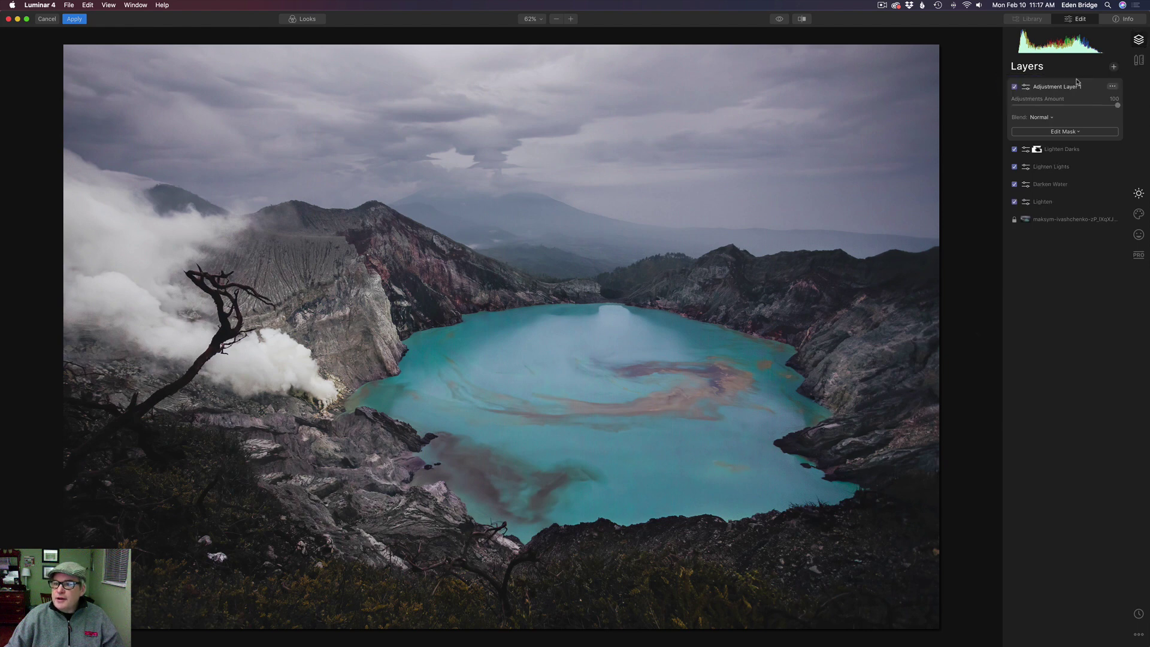
pyautogui.click(1141, 194)
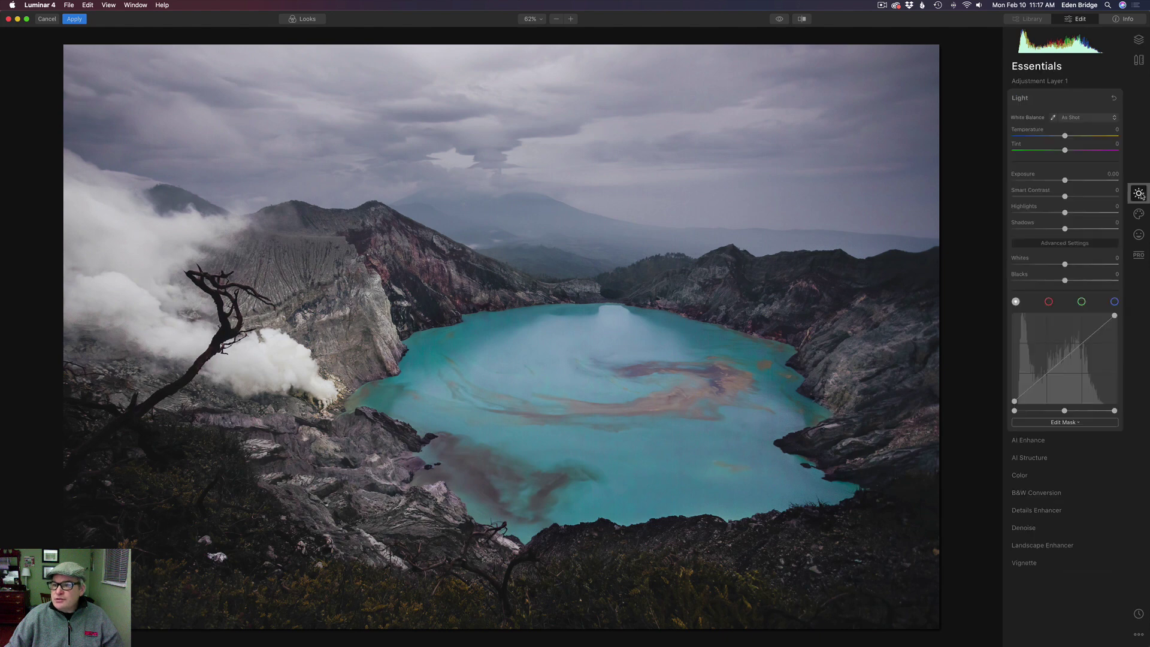
pyautogui.click(1072, 420)
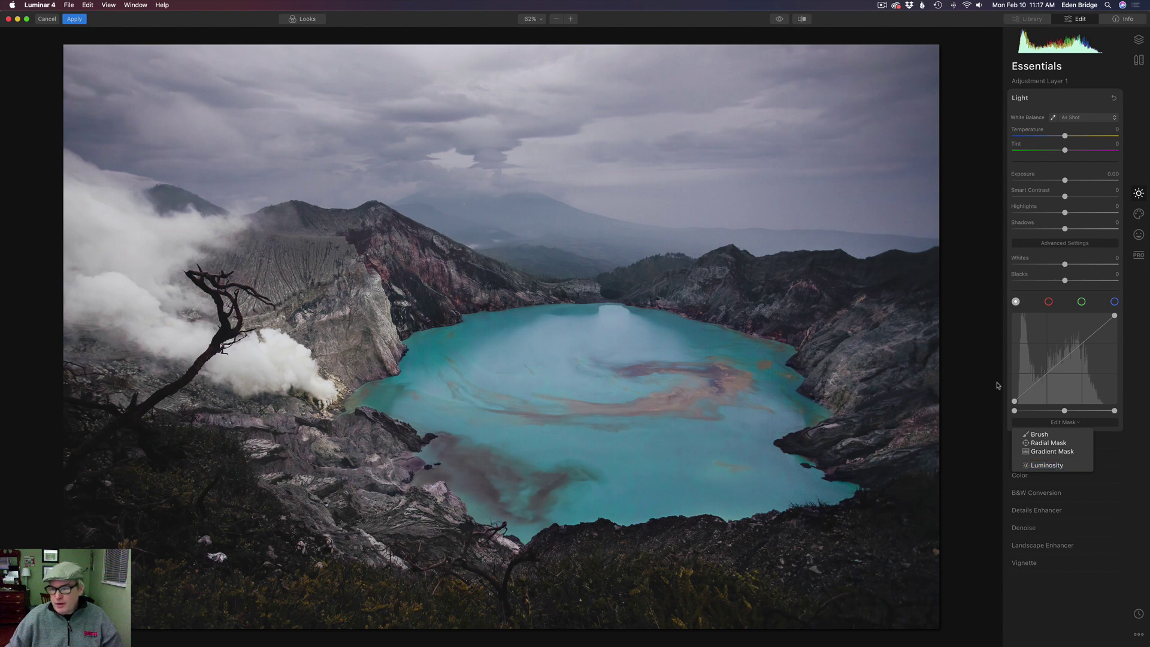
pyautogui.click(1048, 465)
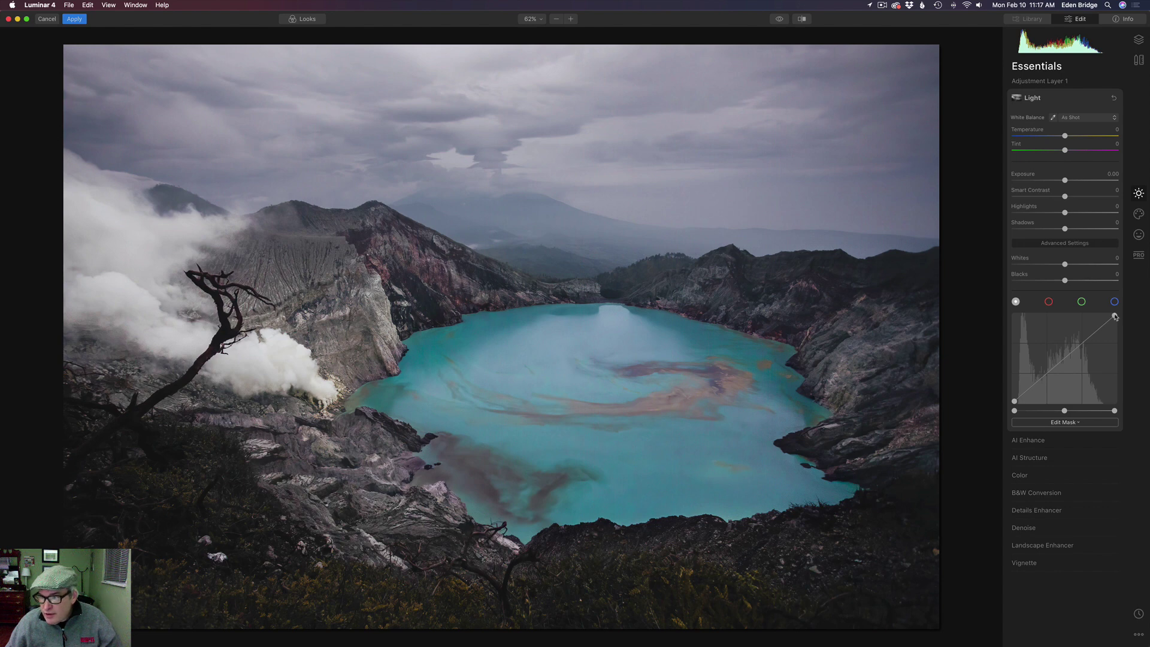
pyautogui.moveTo(1115, 317); pyautogui.dragTo(1113, 327)
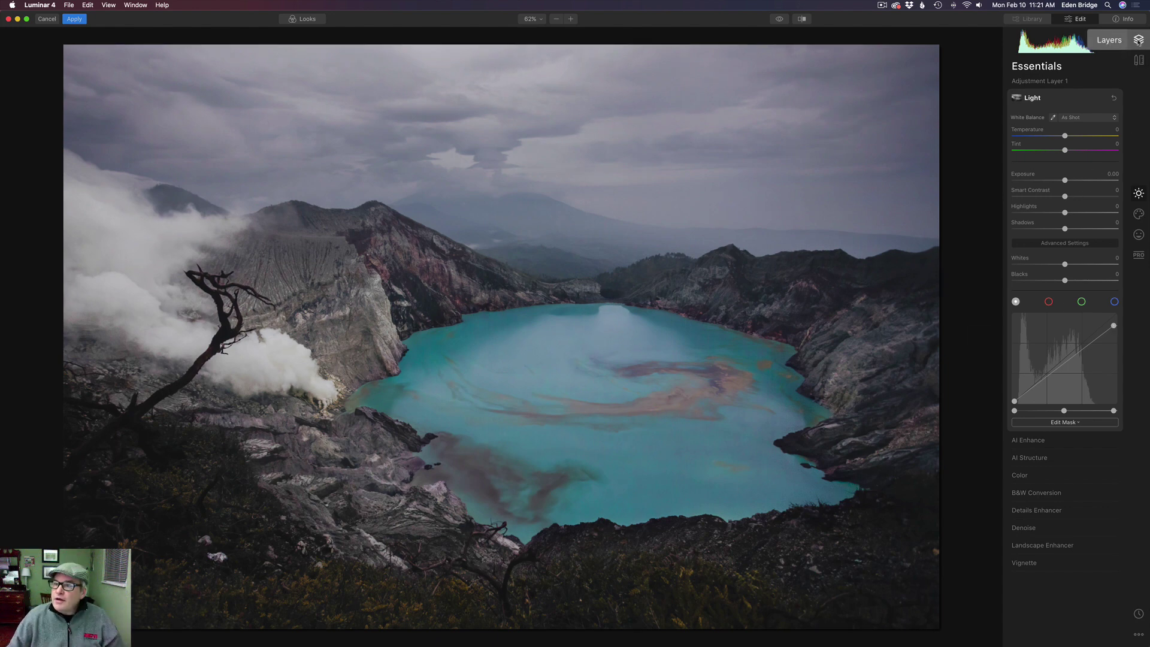
# Add a radial mask to the new highlight-darkening layer and shape it into a wide, slightly tilted ellipse centred over the clouds.
pyautogui.click(1139, 40)
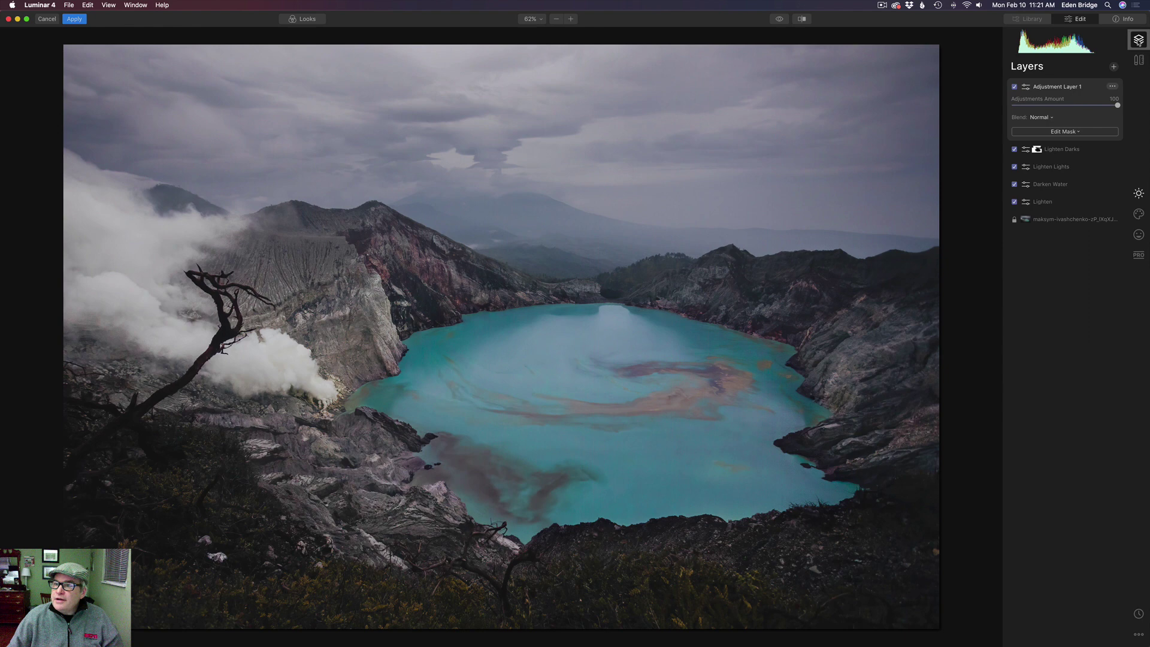
pyautogui.click(1067, 132)
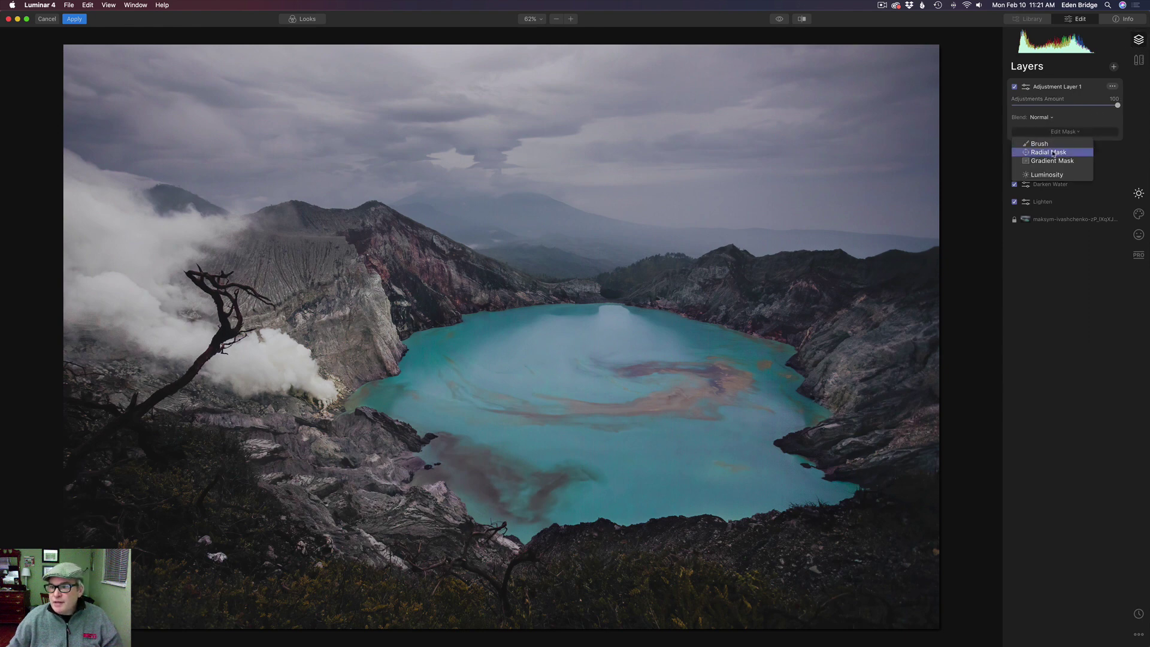
pyautogui.click(1053, 154)
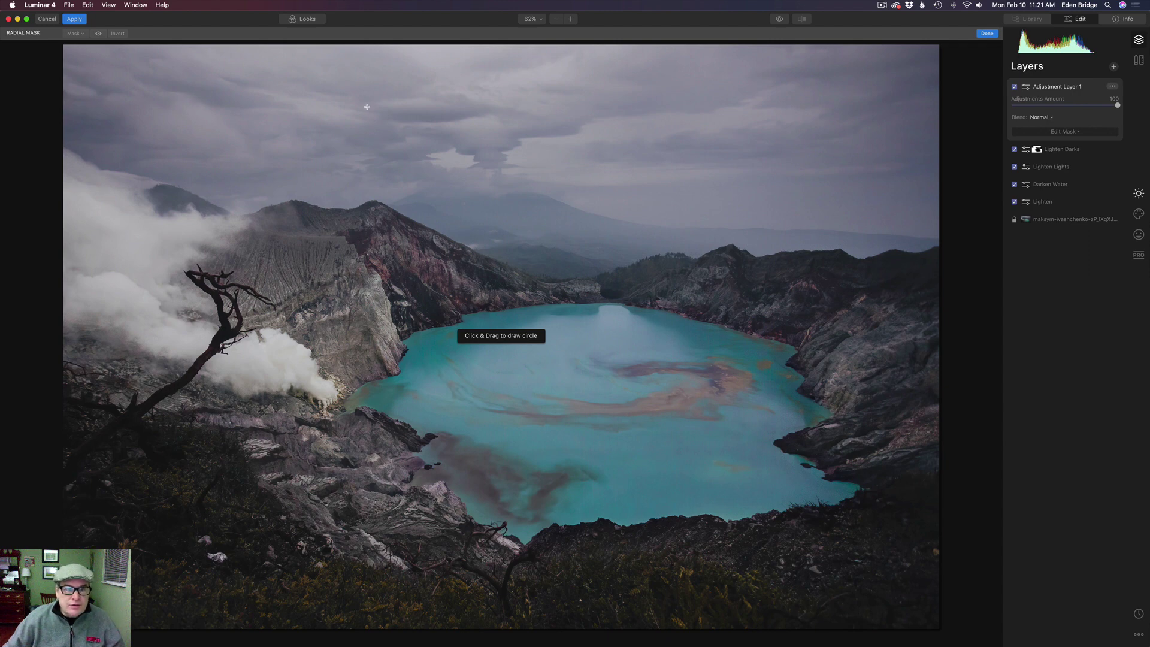
pyautogui.moveTo(368, 127); pyautogui.dragTo(577, 127)
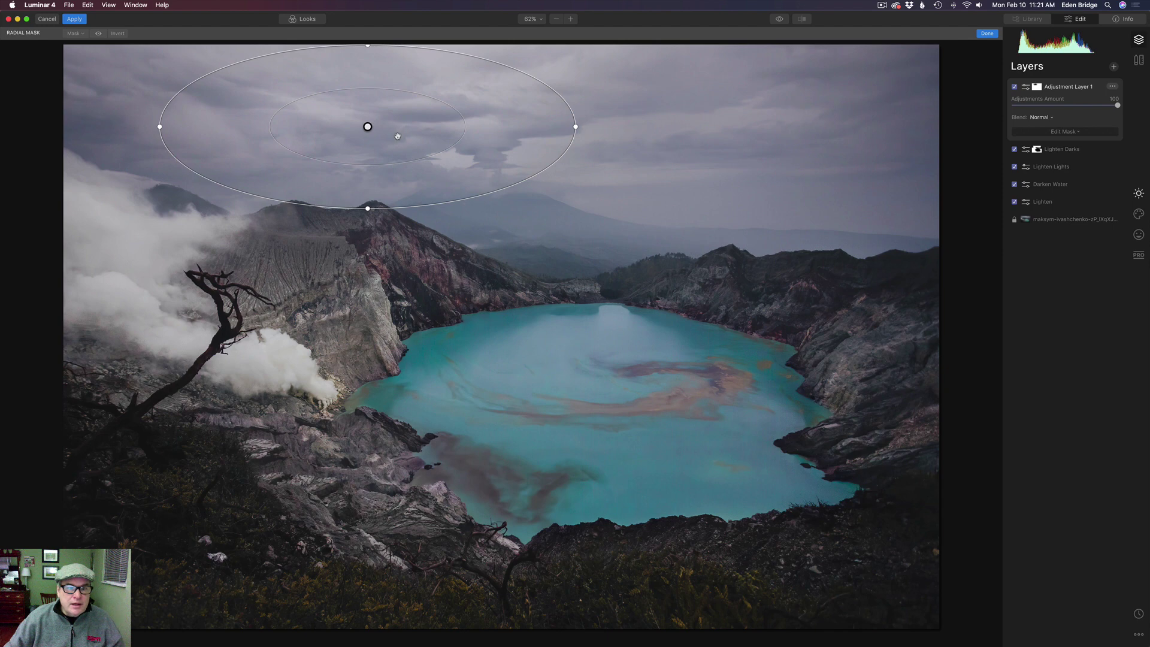
pyautogui.moveTo(413, 135); pyautogui.dragTo(540, 146)
pyautogui.moveTo(719, 132); pyautogui.dragTo(759, 189)
pyautogui.moveTo(483, 215); pyautogui.dragTo(480, 239)
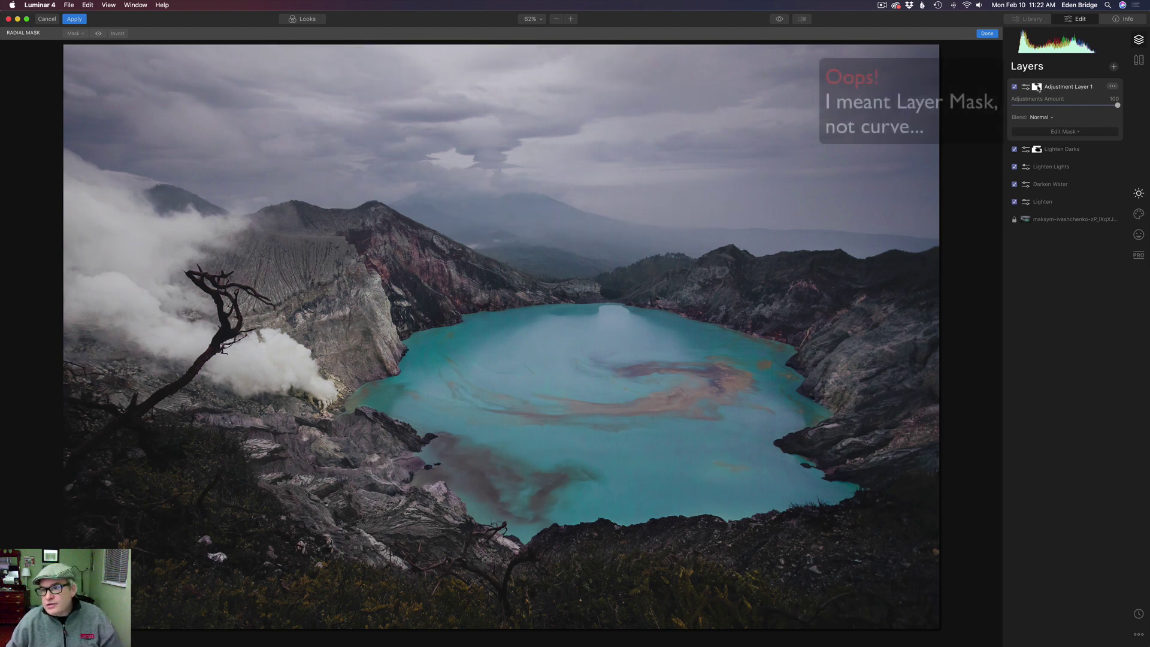
# Invert the radial mask to confine the darkening to the sky, and widen, level and recentre its ellipse across the clouds.
pyautogui.click(121, 34)
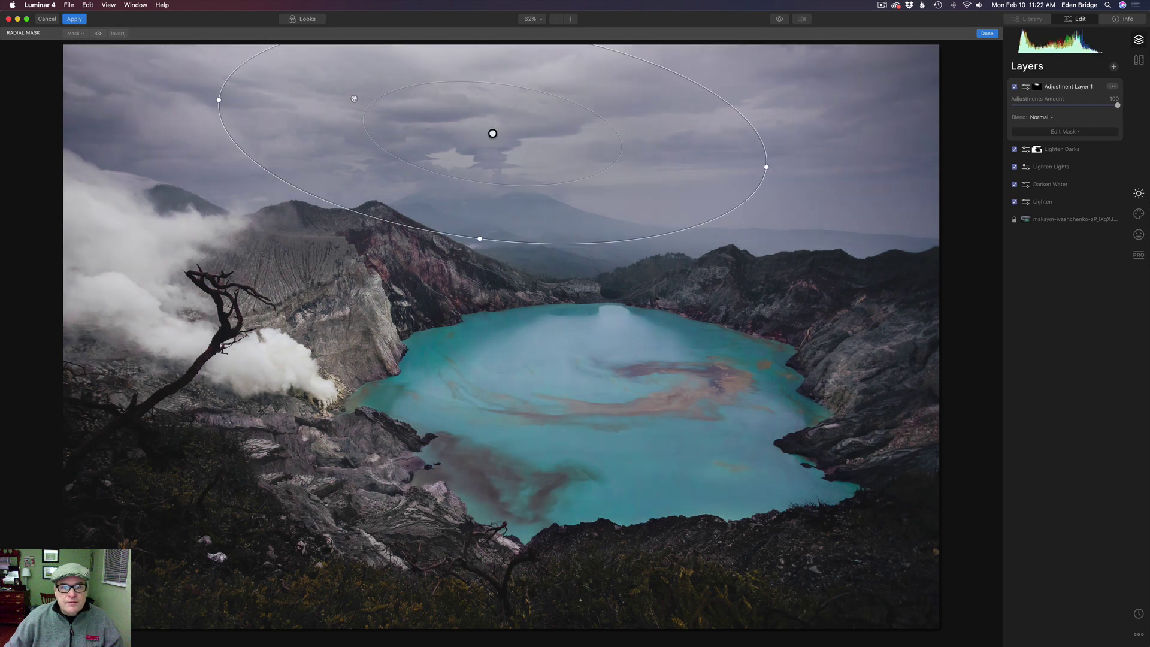
pyautogui.moveTo(503, 138); pyautogui.dragTo(513, 148)
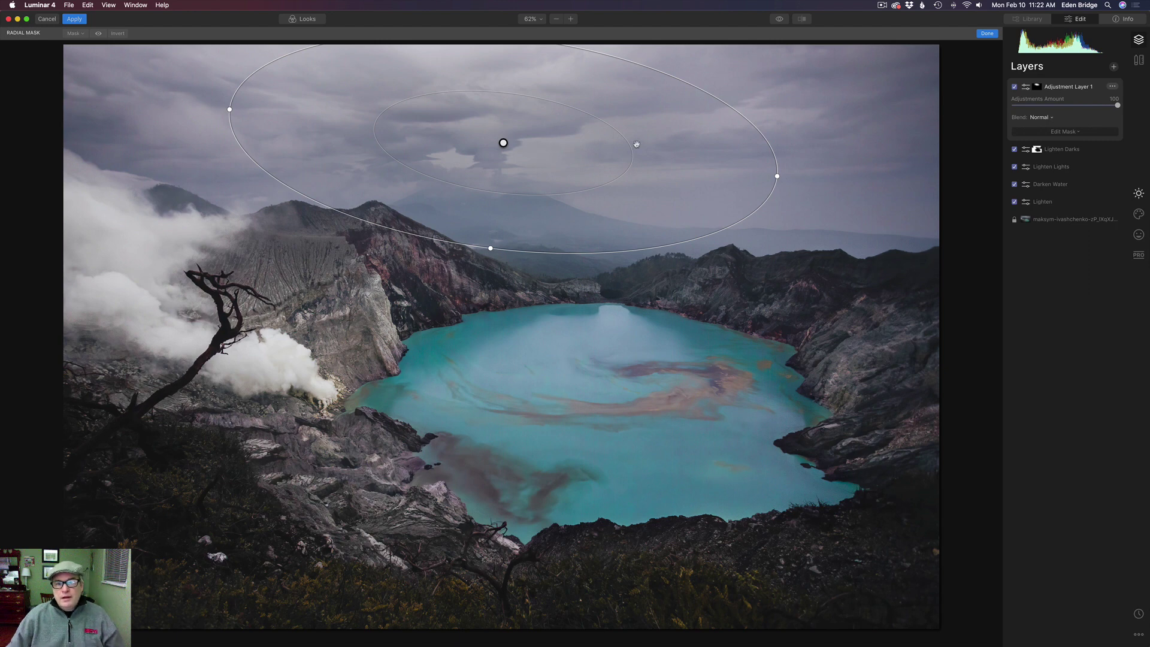
pyautogui.moveTo(777, 176); pyautogui.dragTo(811, 174)
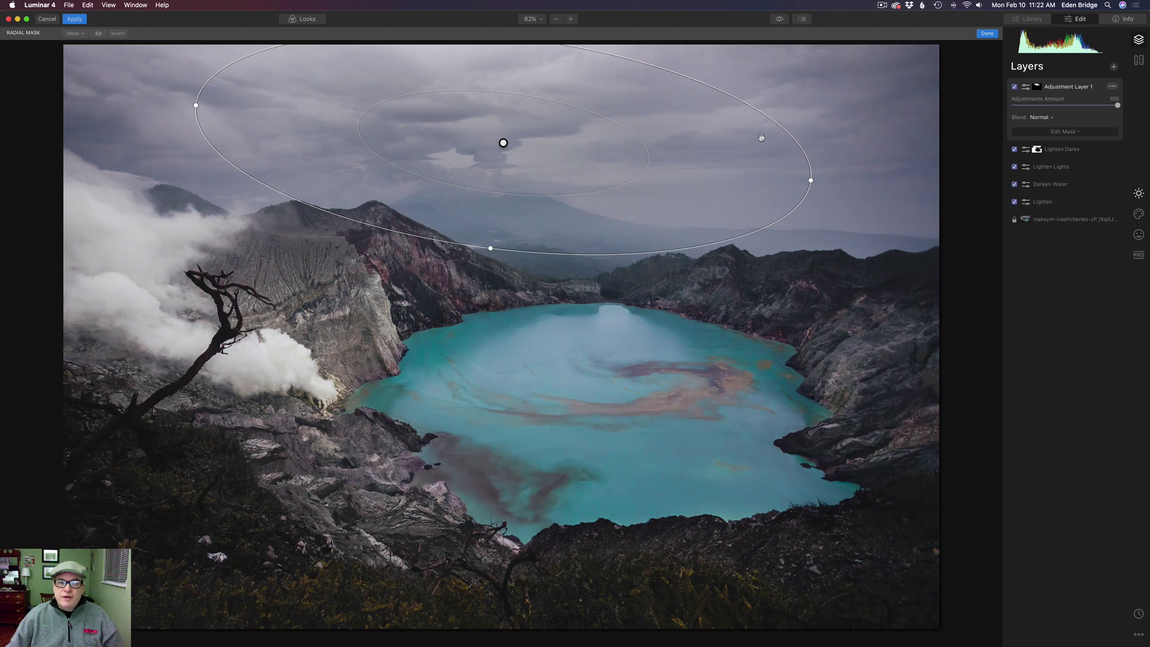
pyautogui.moveTo(821, 133); pyautogui.dragTo(798, 128)
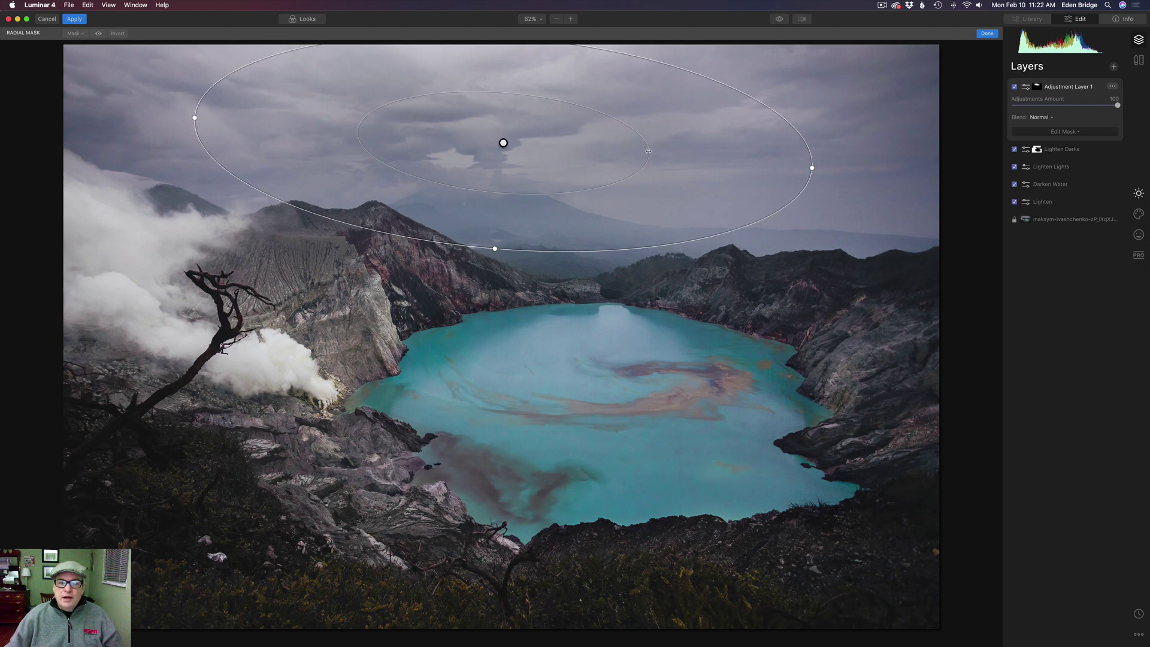
pyautogui.moveTo(649, 151); pyautogui.dragTo(667, 151)
pyautogui.press('super+z')
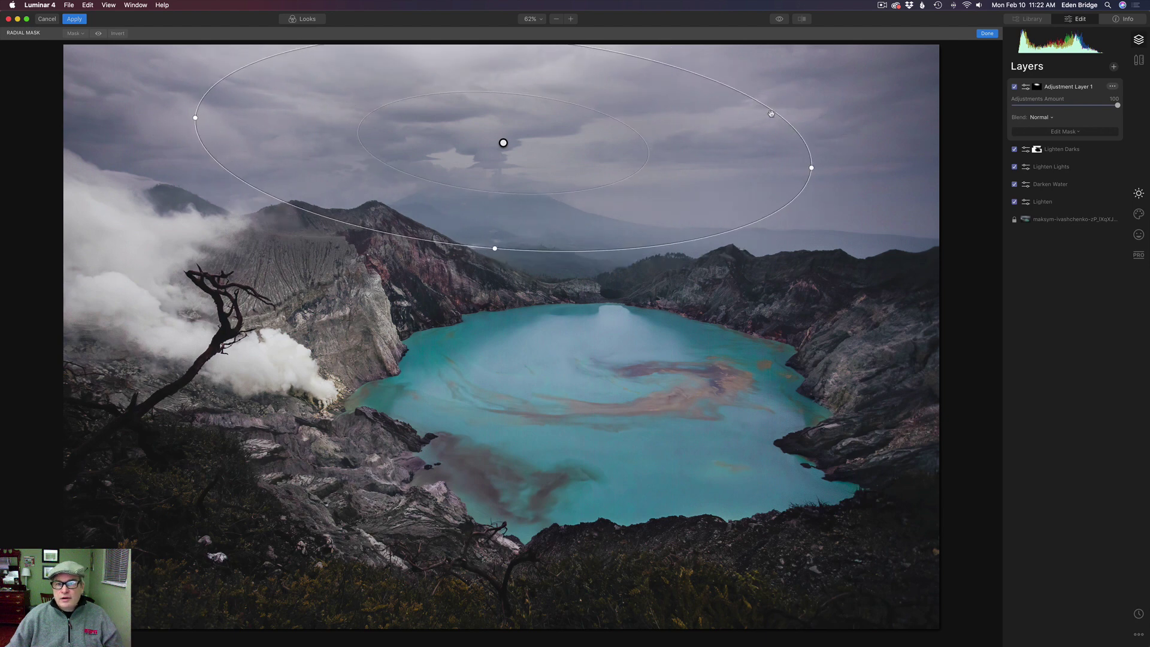
pyautogui.moveTo(774, 111)
pyautogui.mouseDown()
pyautogui.moveTo(719, 116)
pyautogui.moveTo(800, 110)
pyautogui.moveTo(775, 114)
pyautogui.mouseUp()
pyautogui.moveTo(636, 133)
pyautogui.mouseDown()
pyautogui.moveTo(655, 131)
pyautogui.moveTo(645, 132)
pyautogui.mouseUp()
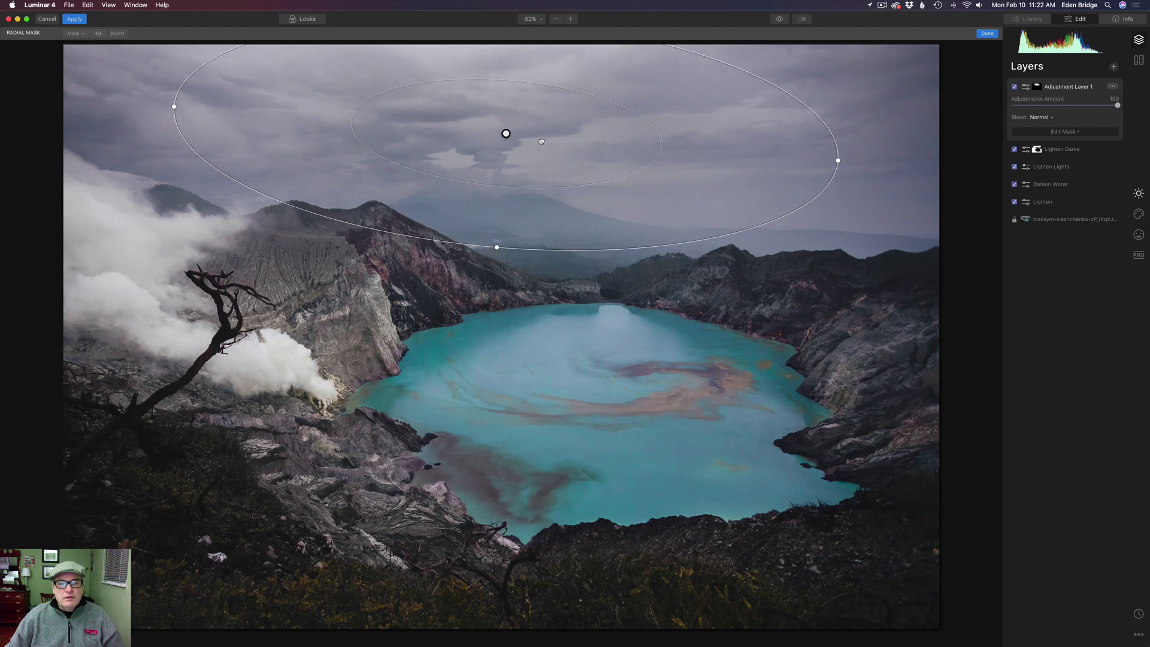
# Lower the white point of the sky layer's tone curve a little further to darken the cloud highlights.
pyautogui.click(1139, 193)
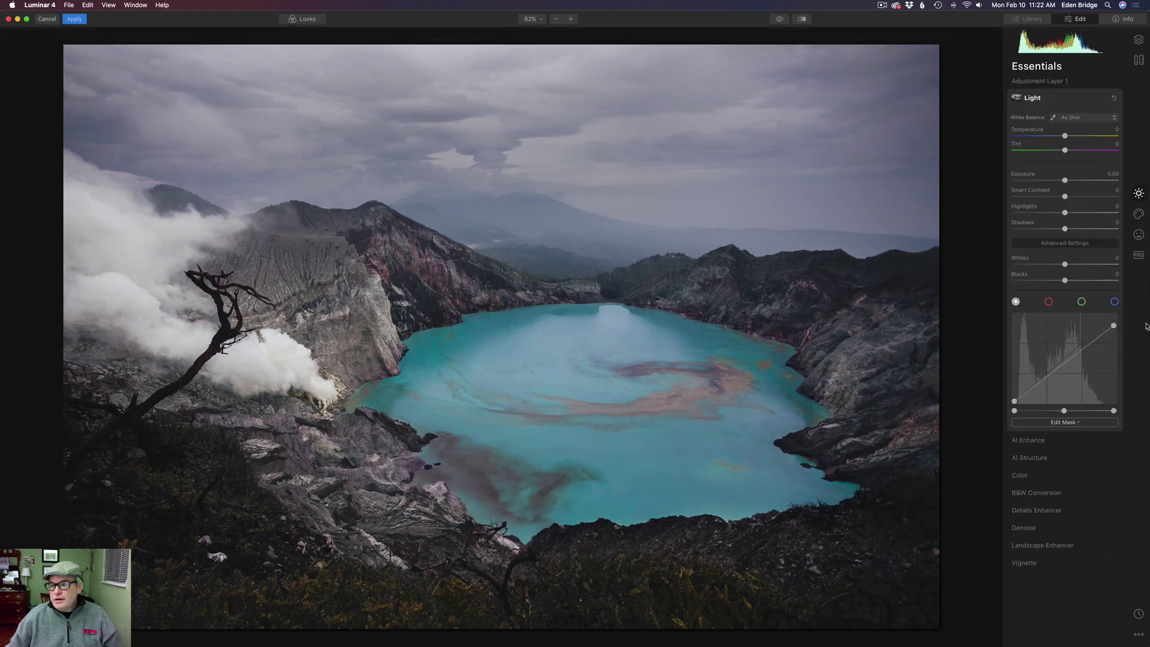
pyautogui.moveTo(1114, 327)
pyautogui.mouseDown()
pyautogui.moveTo(1113, 343)
pyautogui.moveTo(1113, 329)
pyautogui.mouseUp()
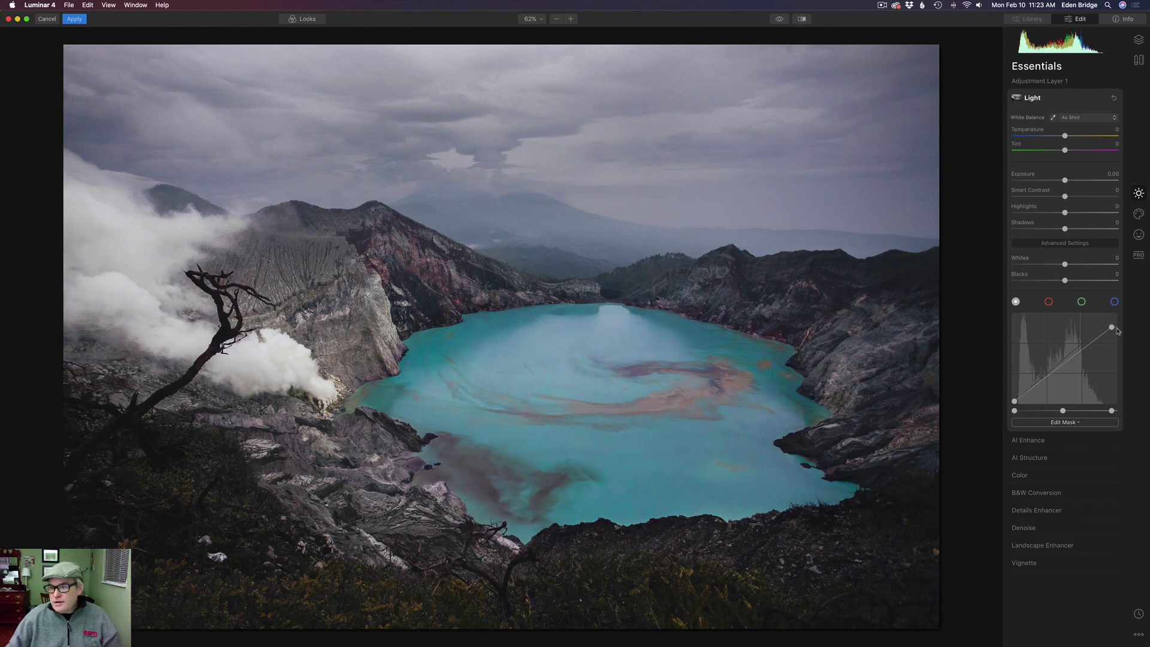
pyautogui.moveTo(1113, 329); pyautogui.dragTo(1113, 332)
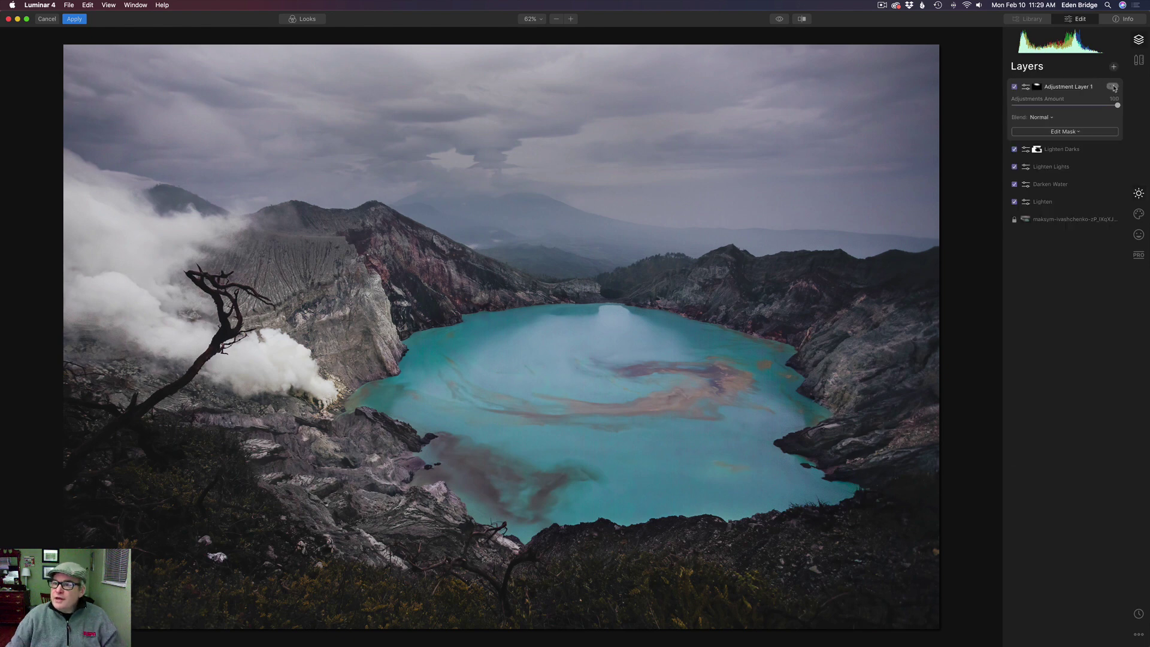
# Rename the radially masked sky layer "Darken Hilites Sky".
pyautogui.click(1113, 86)
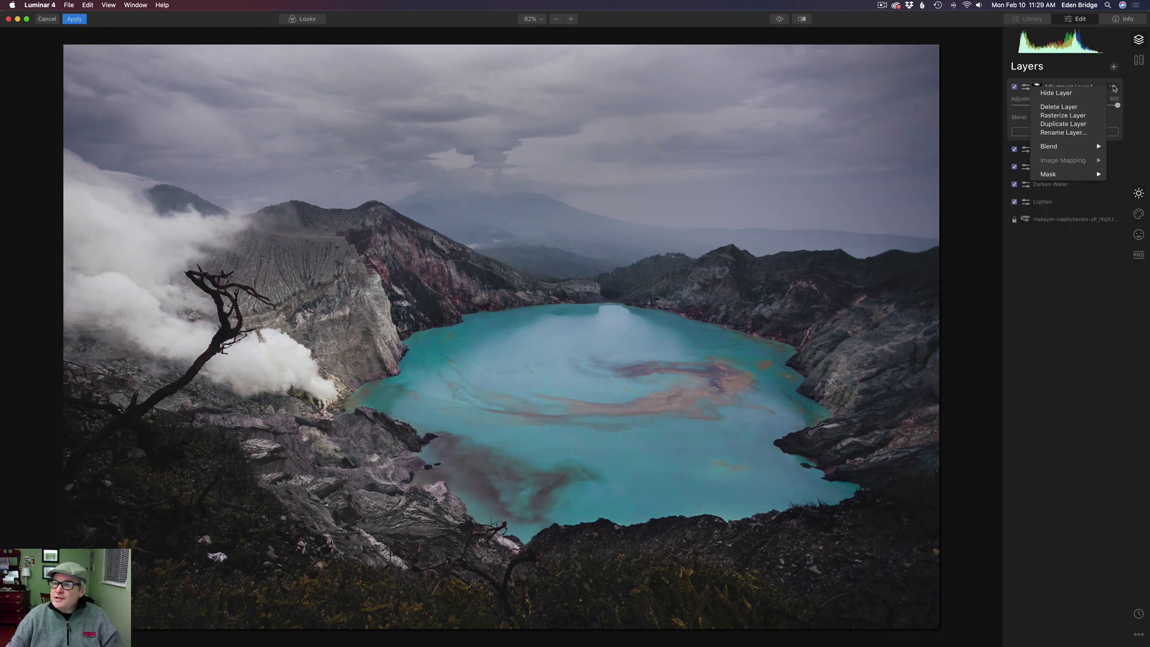
pyautogui.click(1080, 133)
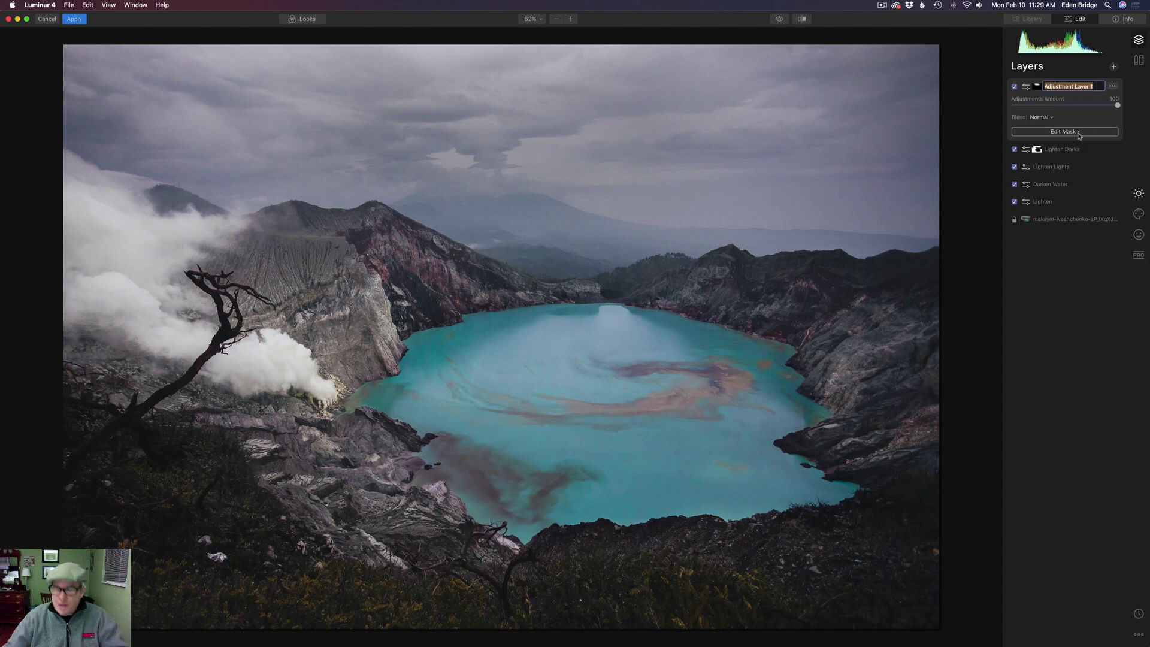
pyautogui.write('Darken Hilites')
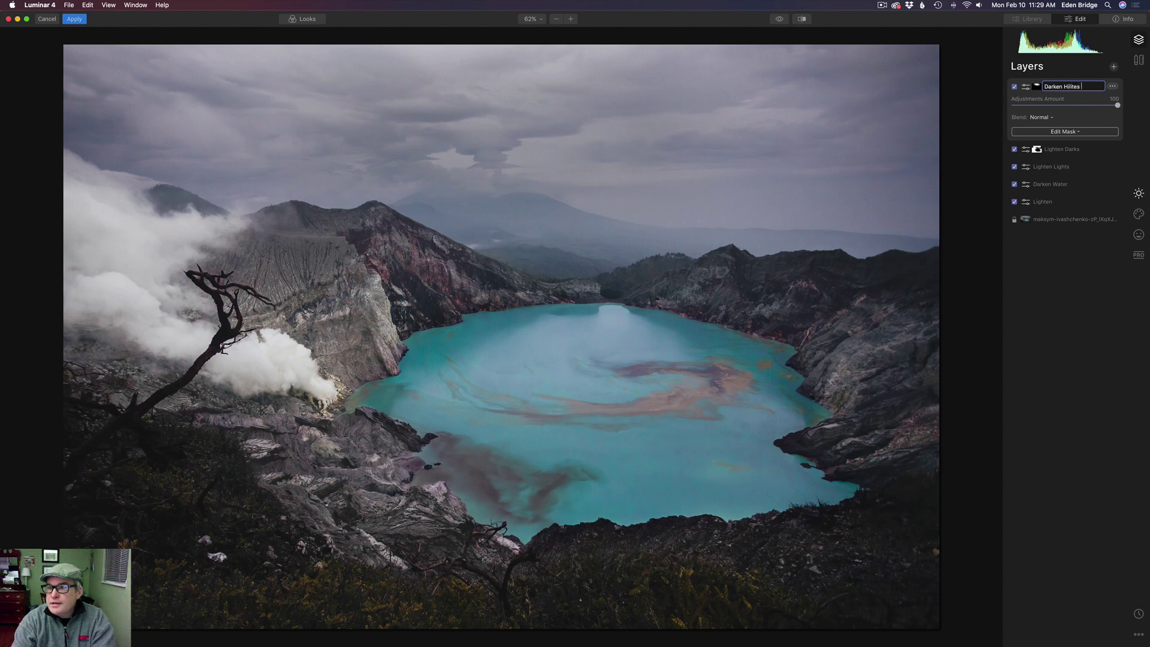
pyautogui.write(' Sky')
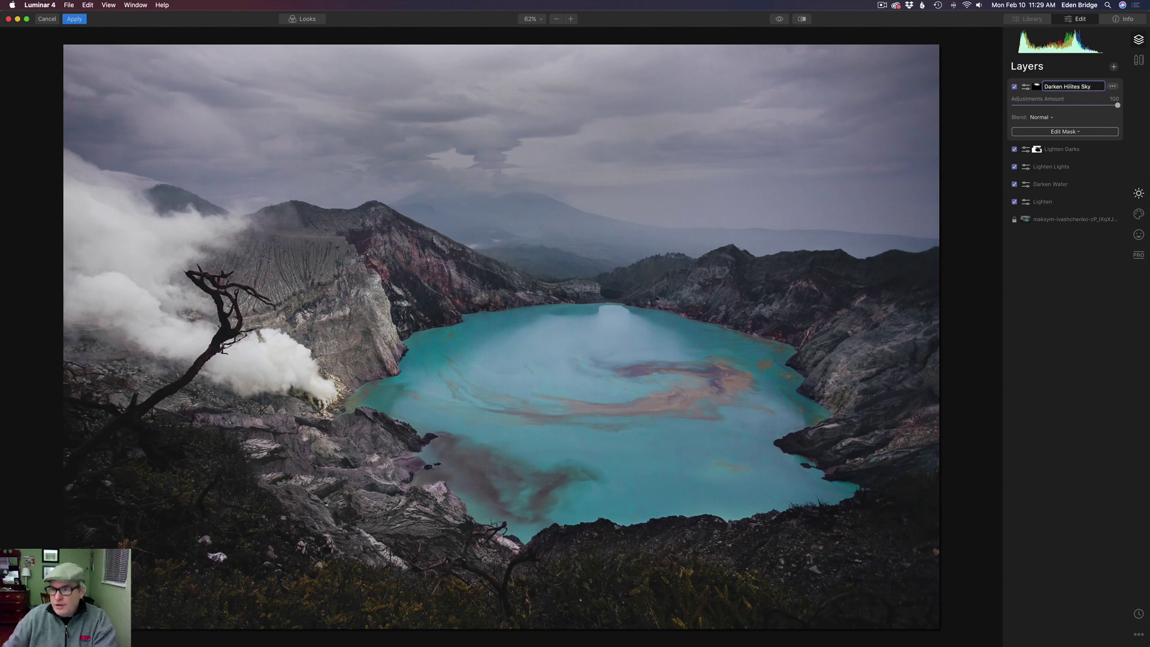
pyautogui.press('Return')
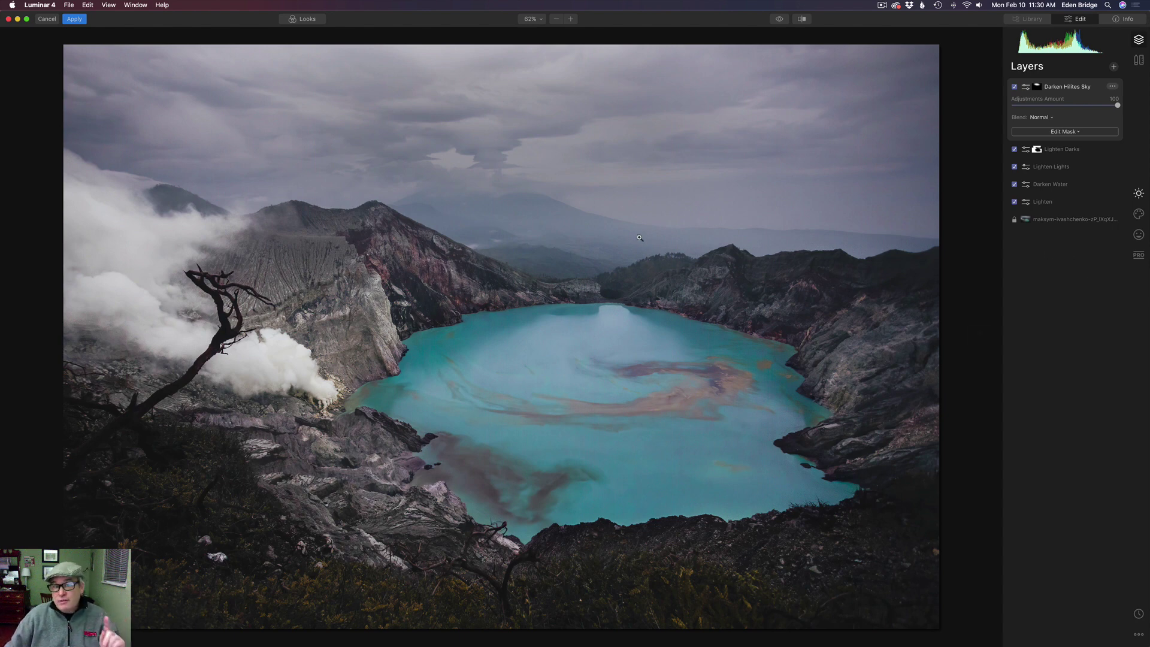
# Add another adjustment layer and shape its tone curve into a gentle S with raised highlights and lowered shadows.
pyautogui.click(1115, 67)
pyautogui.click(1080, 80)
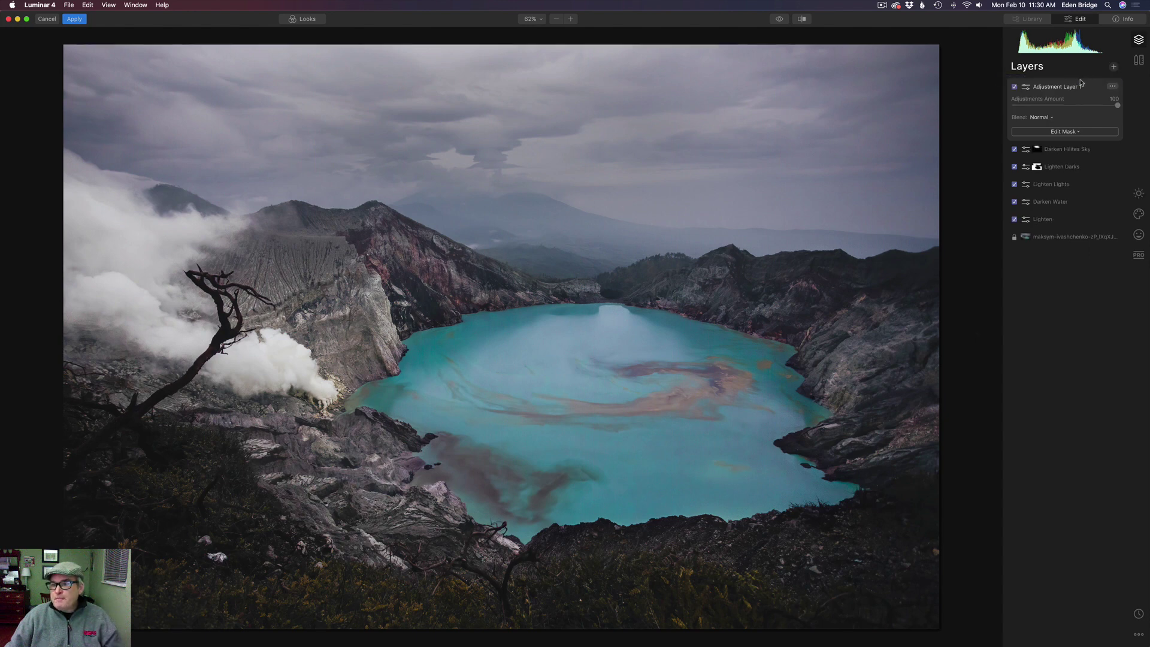
pyautogui.click(1139, 194)
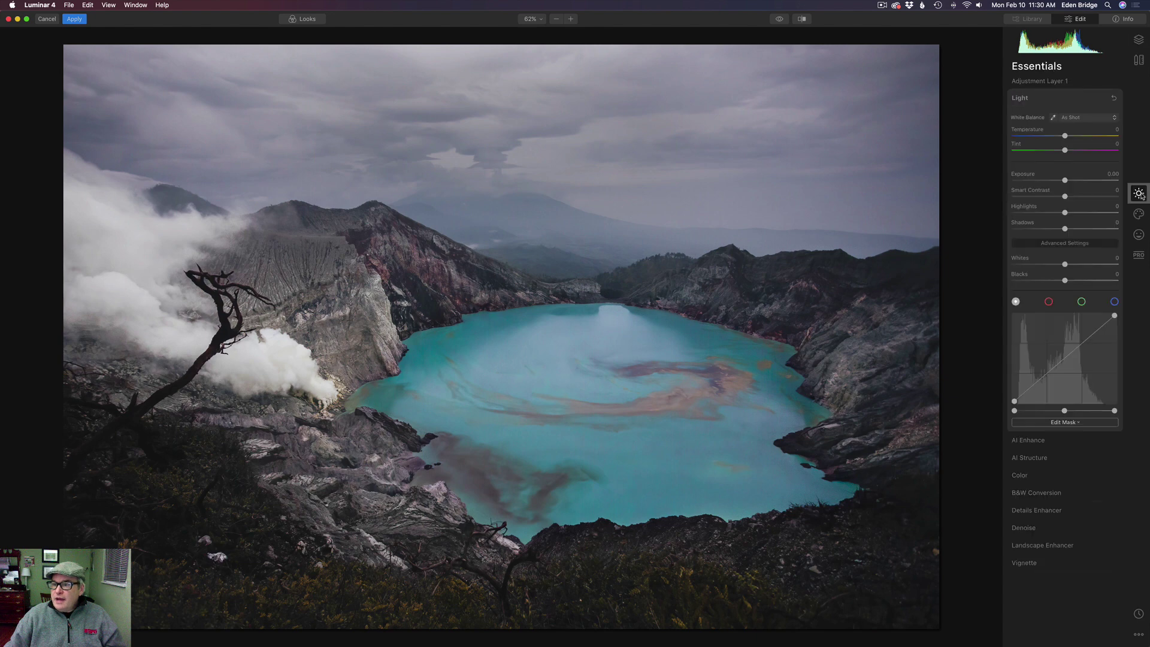
pyautogui.click(1084, 341)
pyautogui.moveTo(1085, 343); pyautogui.dragTo(1088, 337)
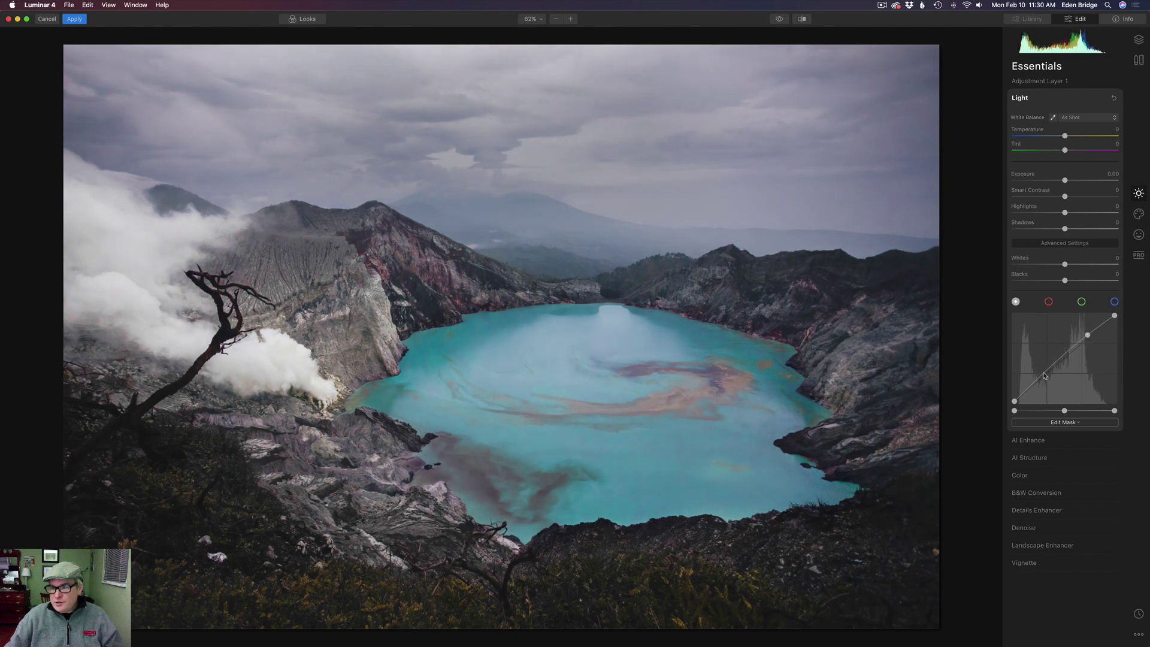
pyautogui.moveTo(1047, 372); pyautogui.dragTo(1047, 375)
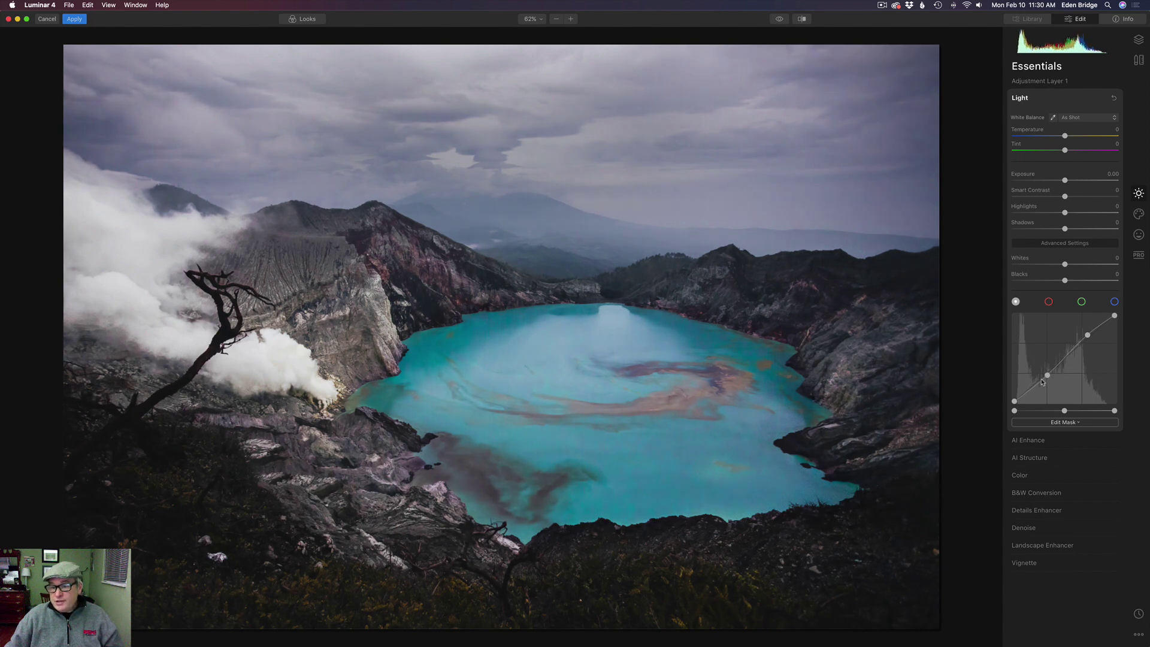
pyautogui.moveTo(1089, 335); pyautogui.dragTo(1091, 336)
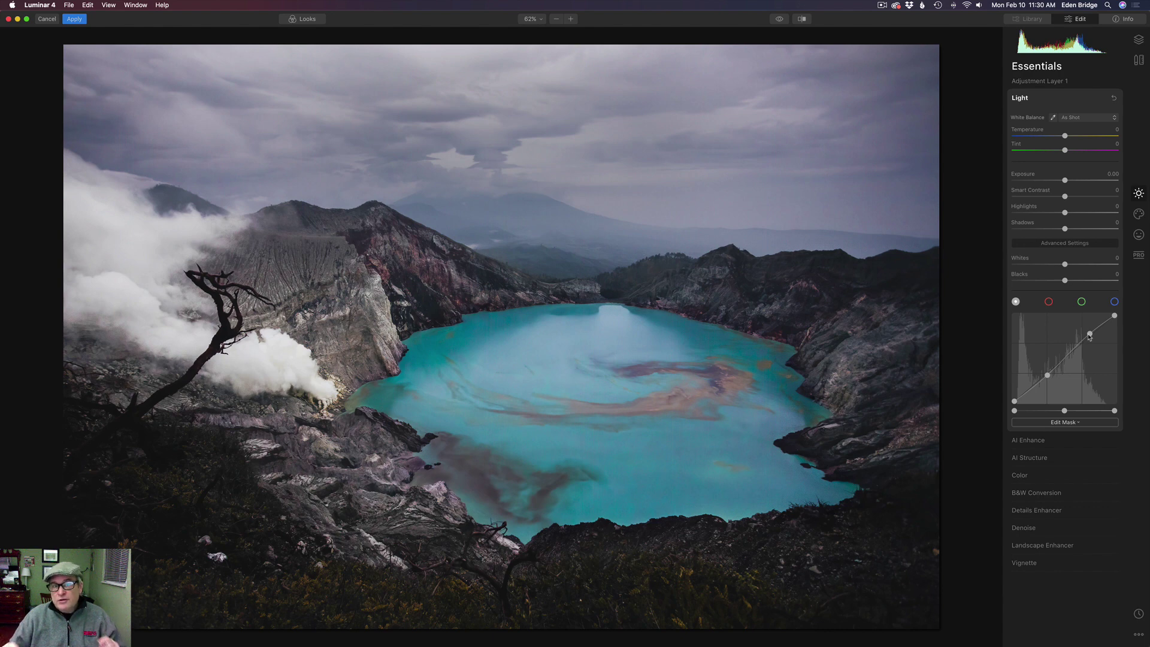
# Set the blend mode of the new S-curve contrast layer to Luminosity.
pyautogui.click(1139, 39)
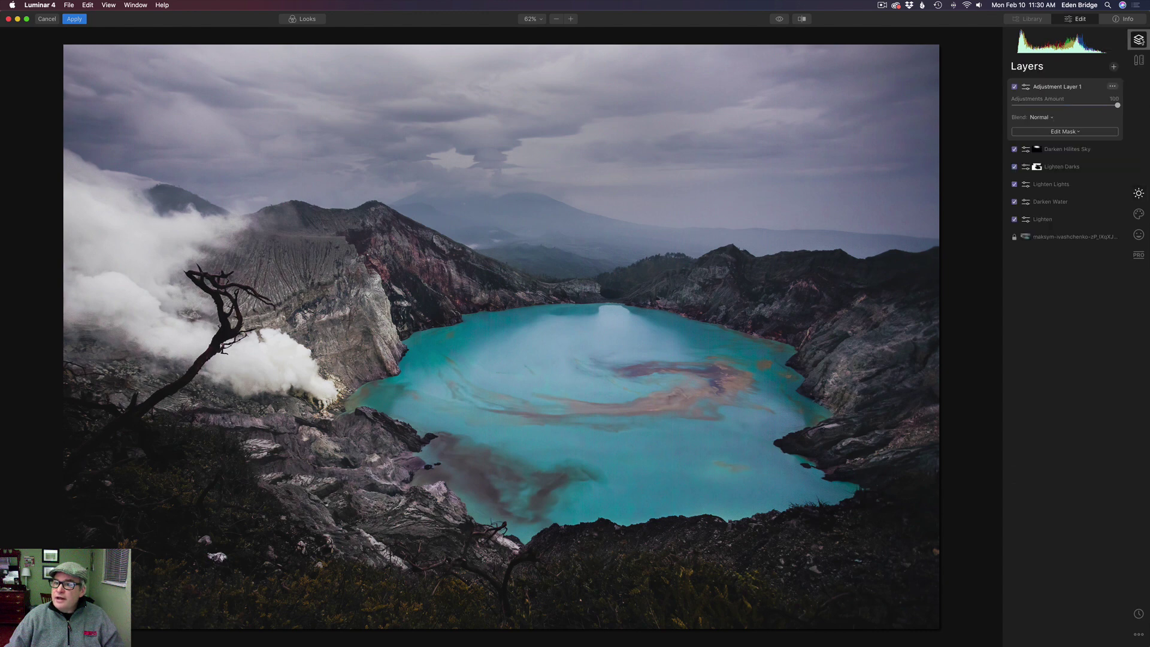
pyautogui.click(1043, 117)
pyautogui.click(1064, 265)
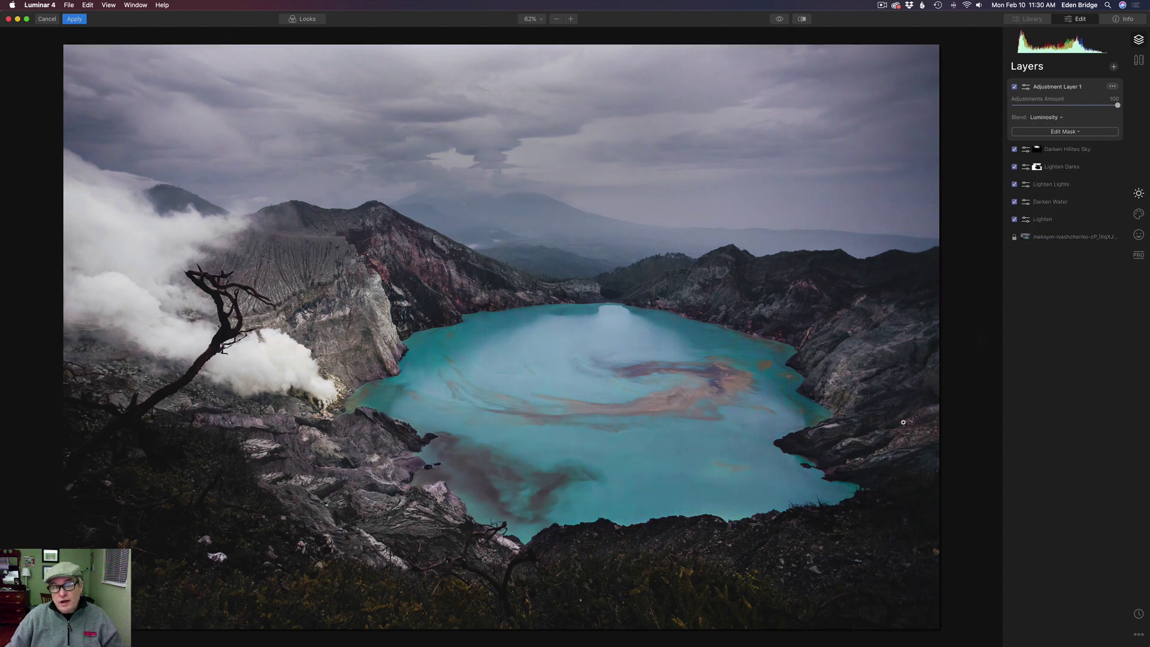
# Check the Luminosity contrast layer by hiding and reshowing it, and compare the whole edit with the original in split and full-image before/after views.
pyautogui.click(1015, 88)
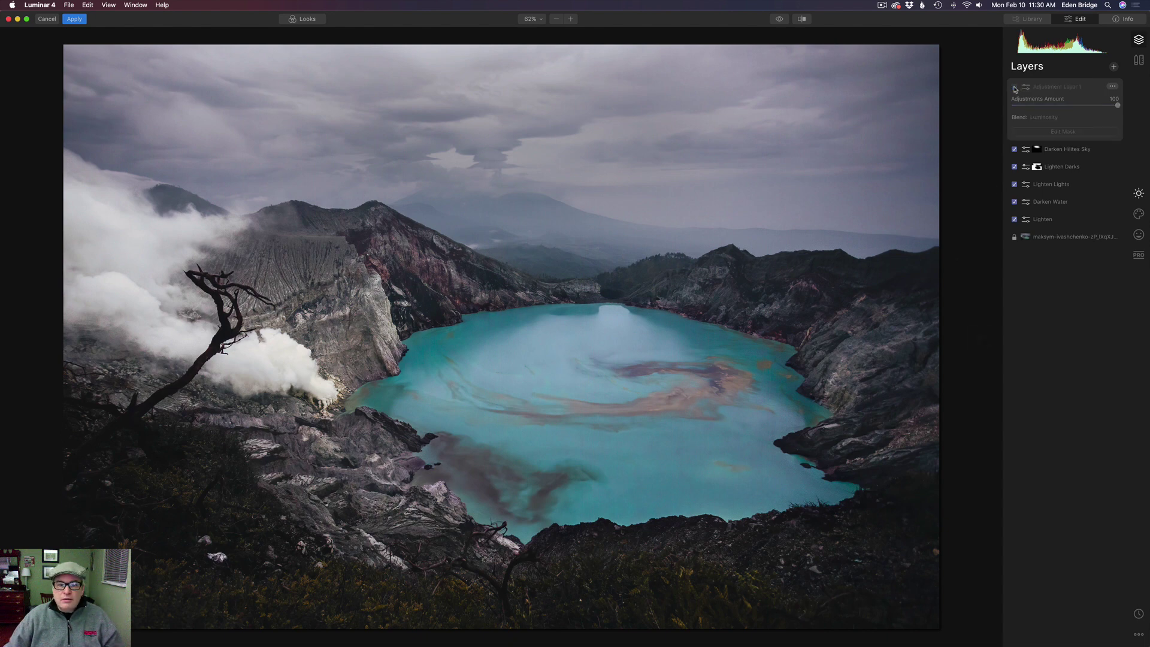
pyautogui.click(1015, 89)
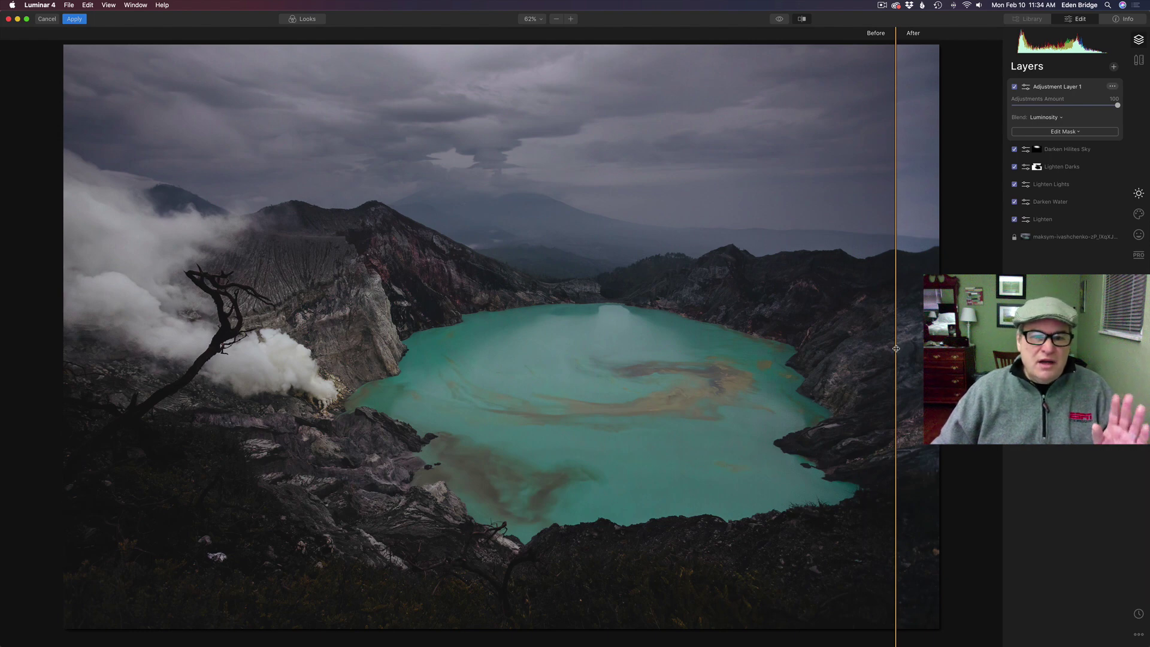
pyautogui.moveTo(896, 348); pyautogui.dragTo(547, 306)
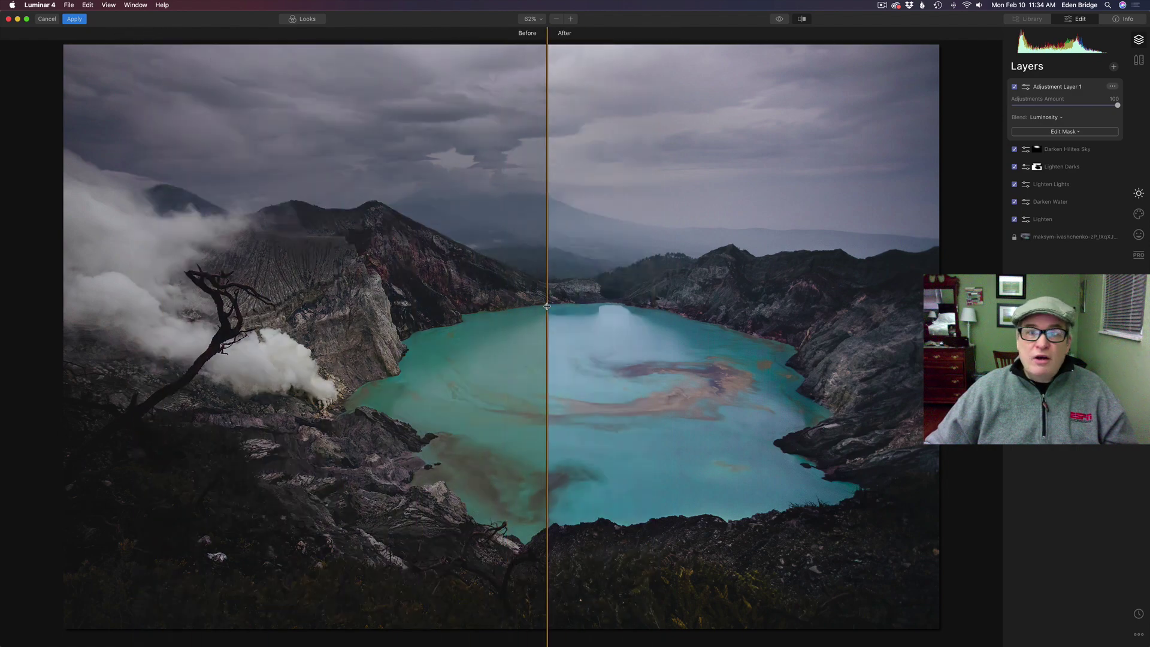
pyautogui.click(803, 18)
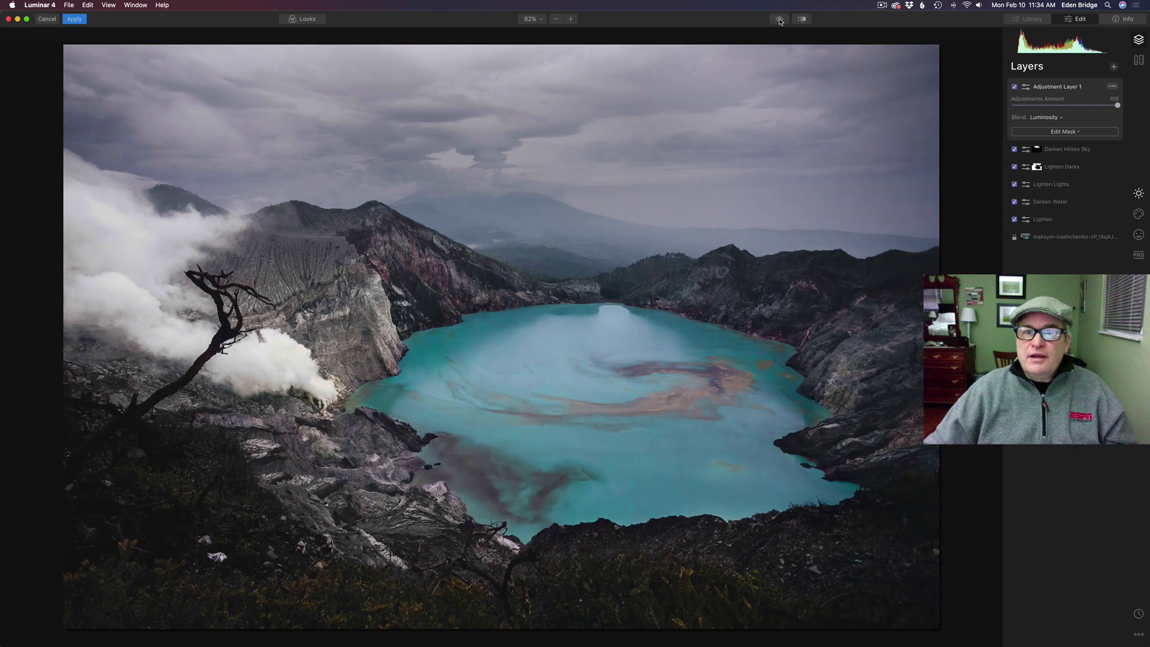
pyautogui.click(780, 19)
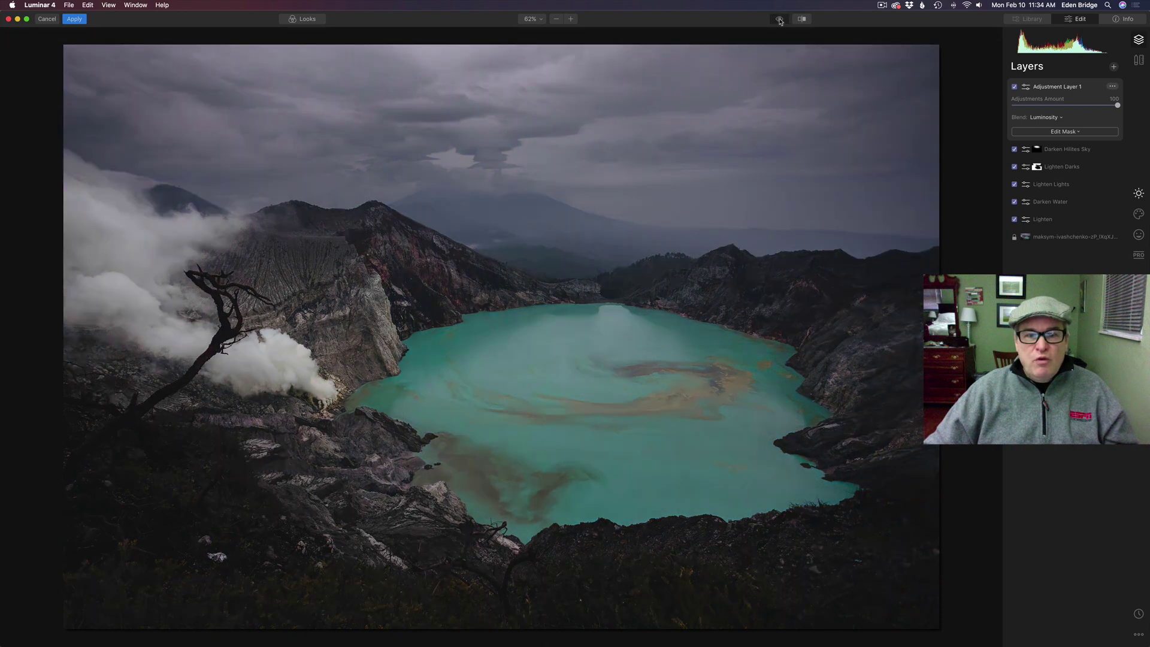
pyautogui.click(780, 19)
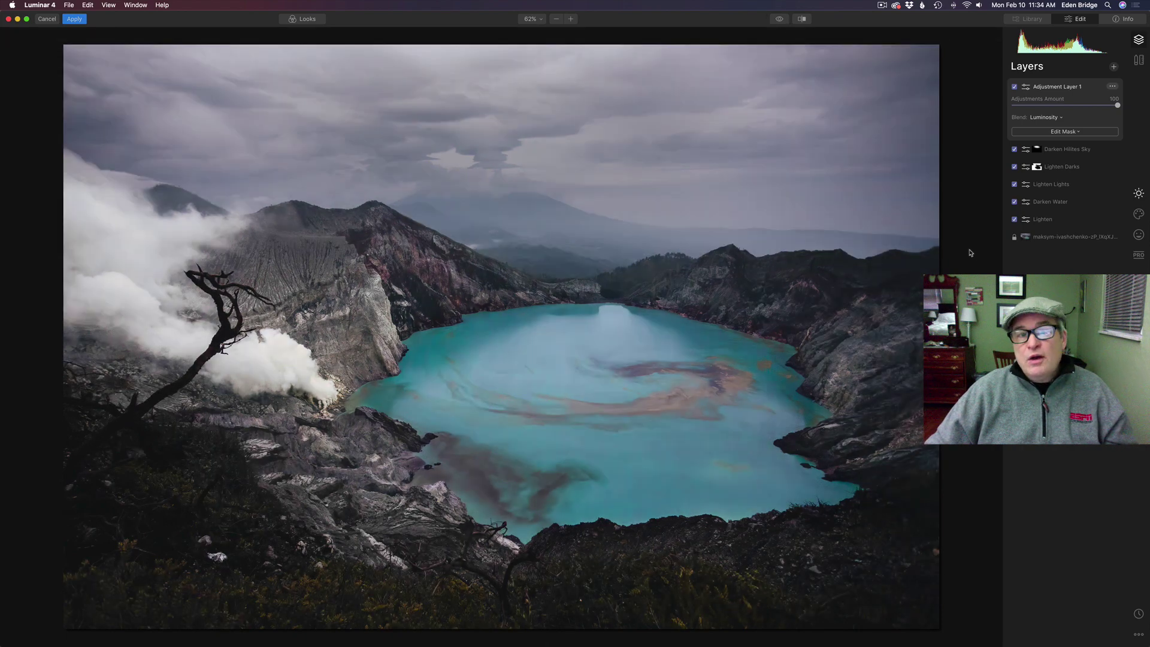